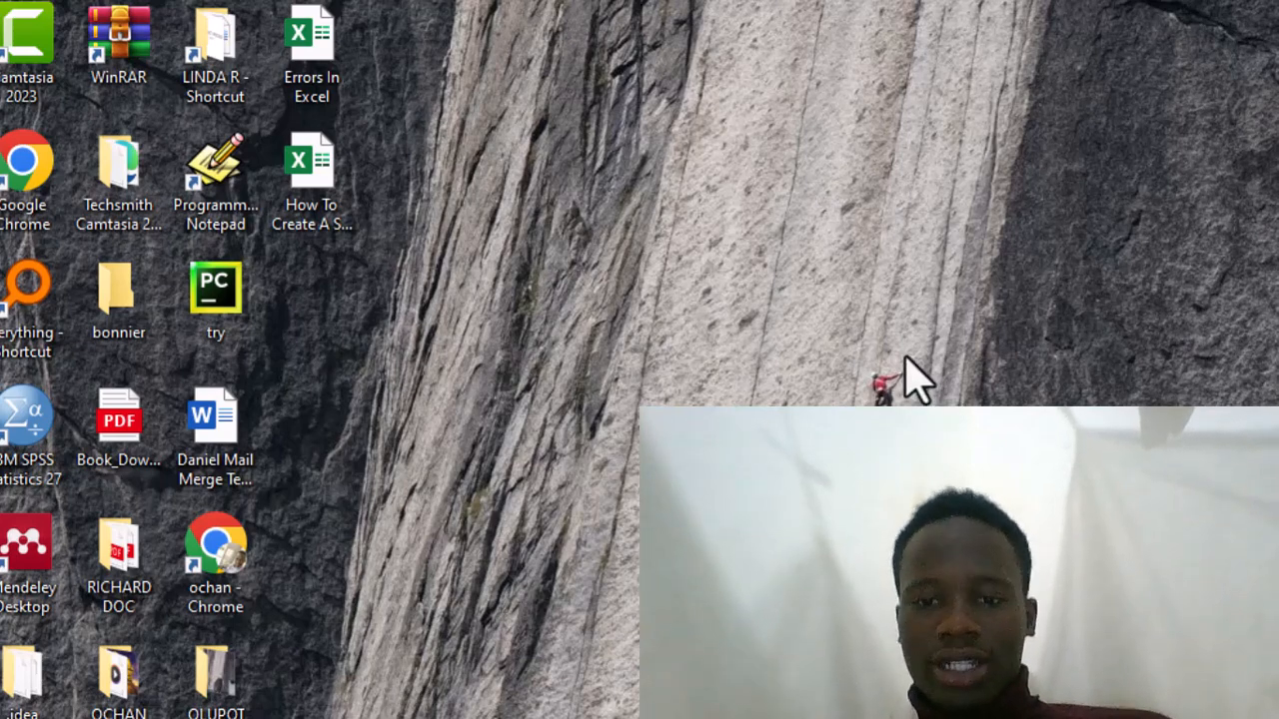
- Open the "Errors In Excel" workbook from the desktop and maximize its window
click(322, 24)
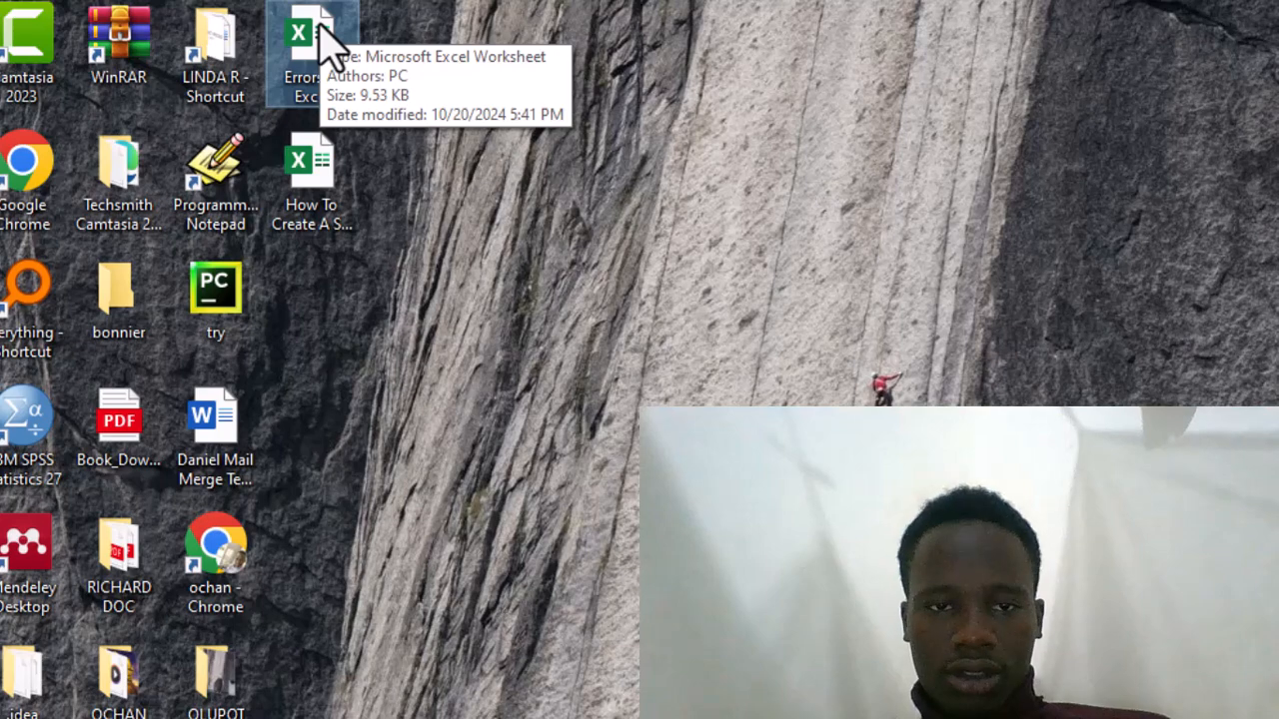
double_click(330, 45)
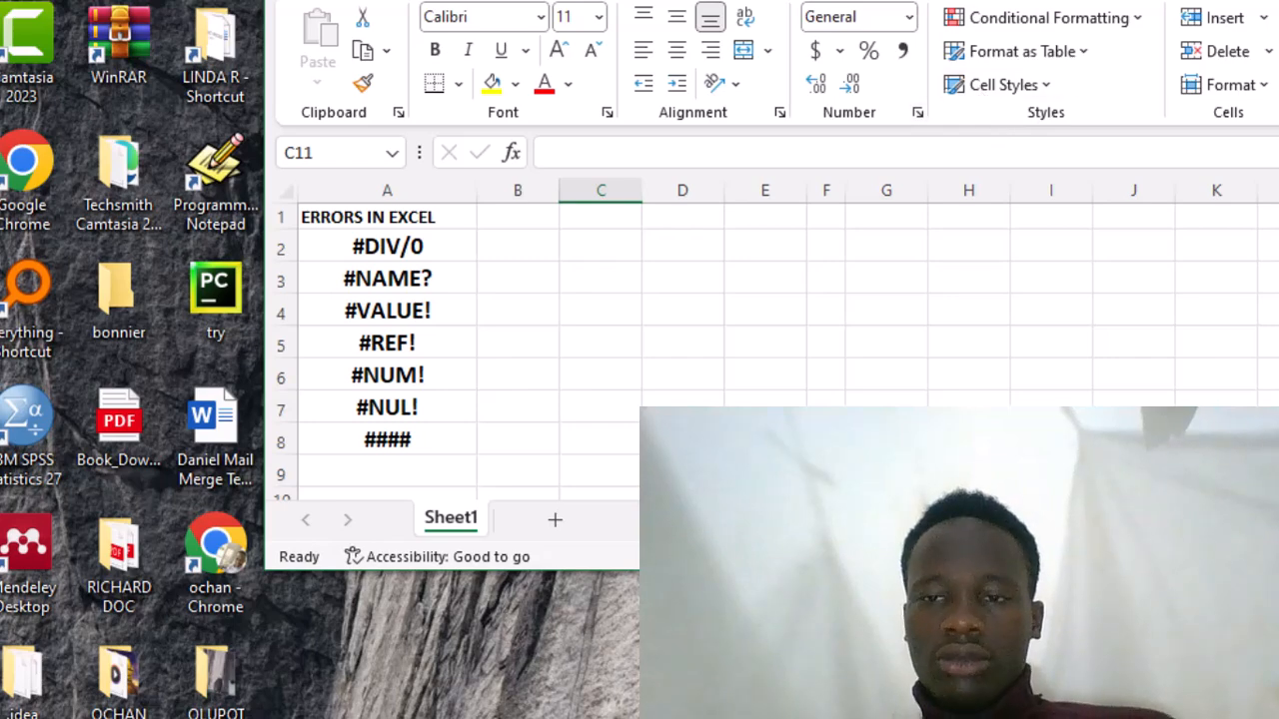
key(super+Up)
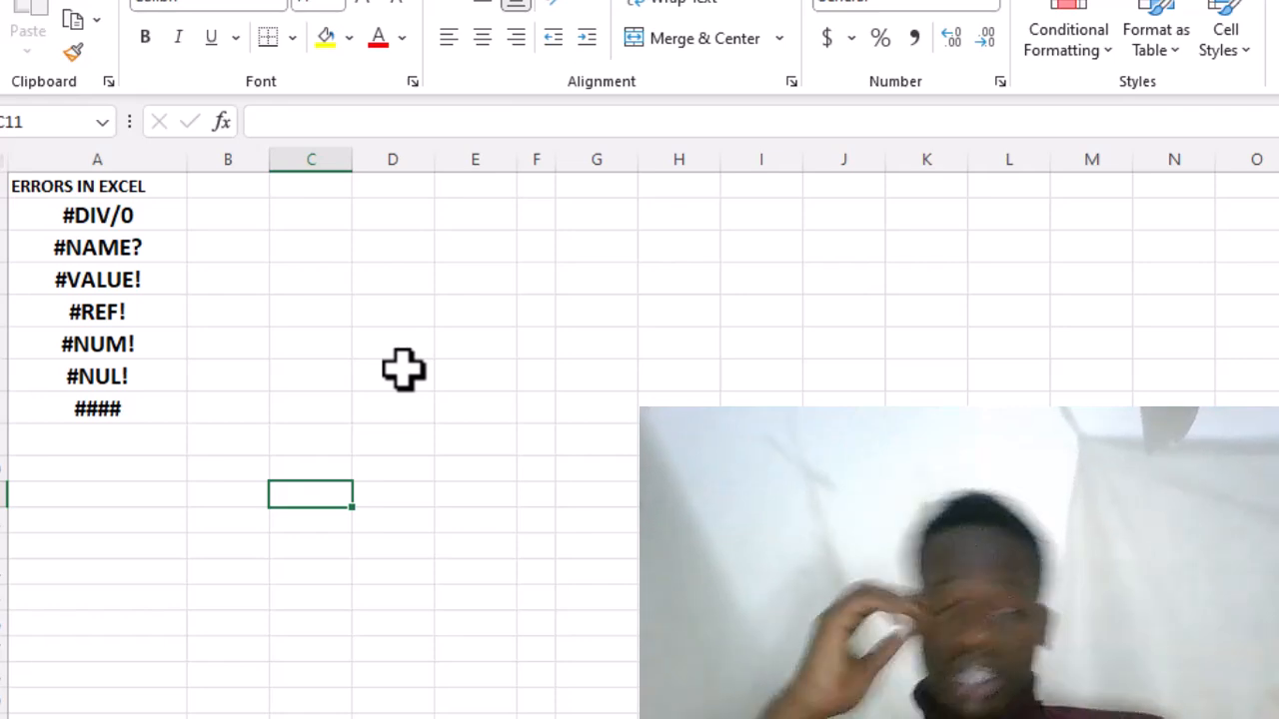
- Enter 89 in cell C4 and 0 in cell D4 as the numbers for a division
click(329, 281)
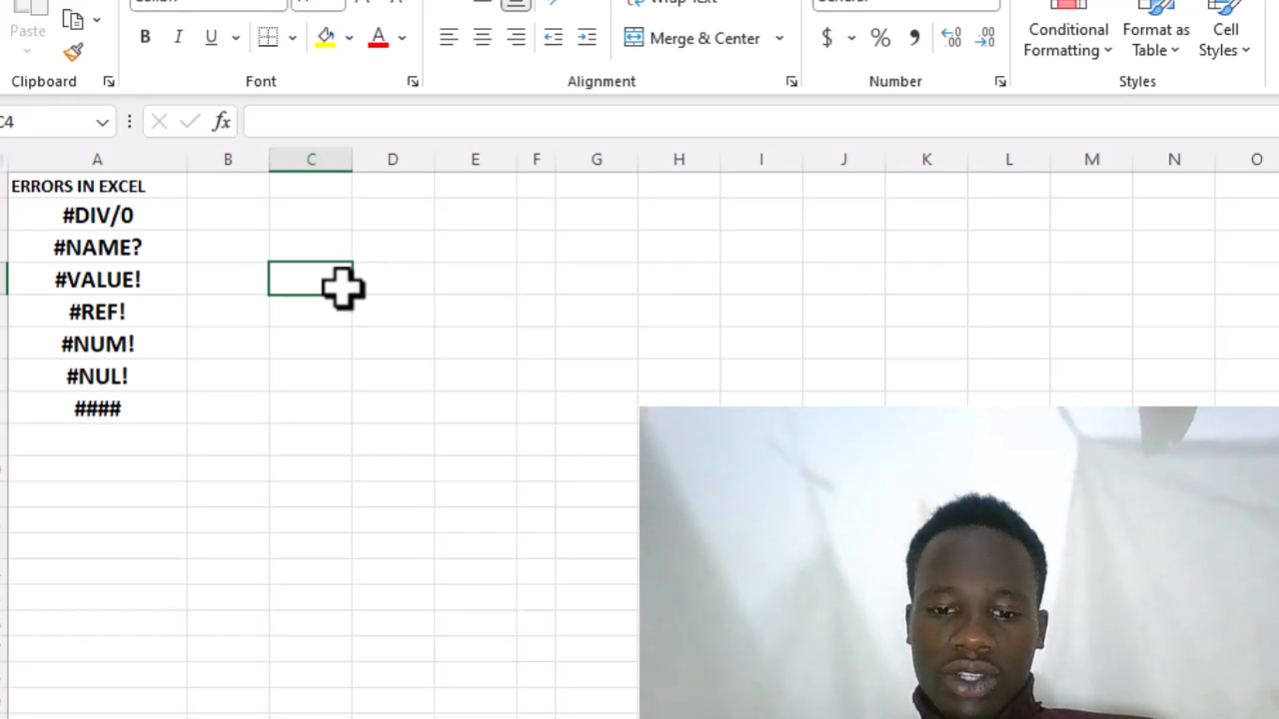
text(89)
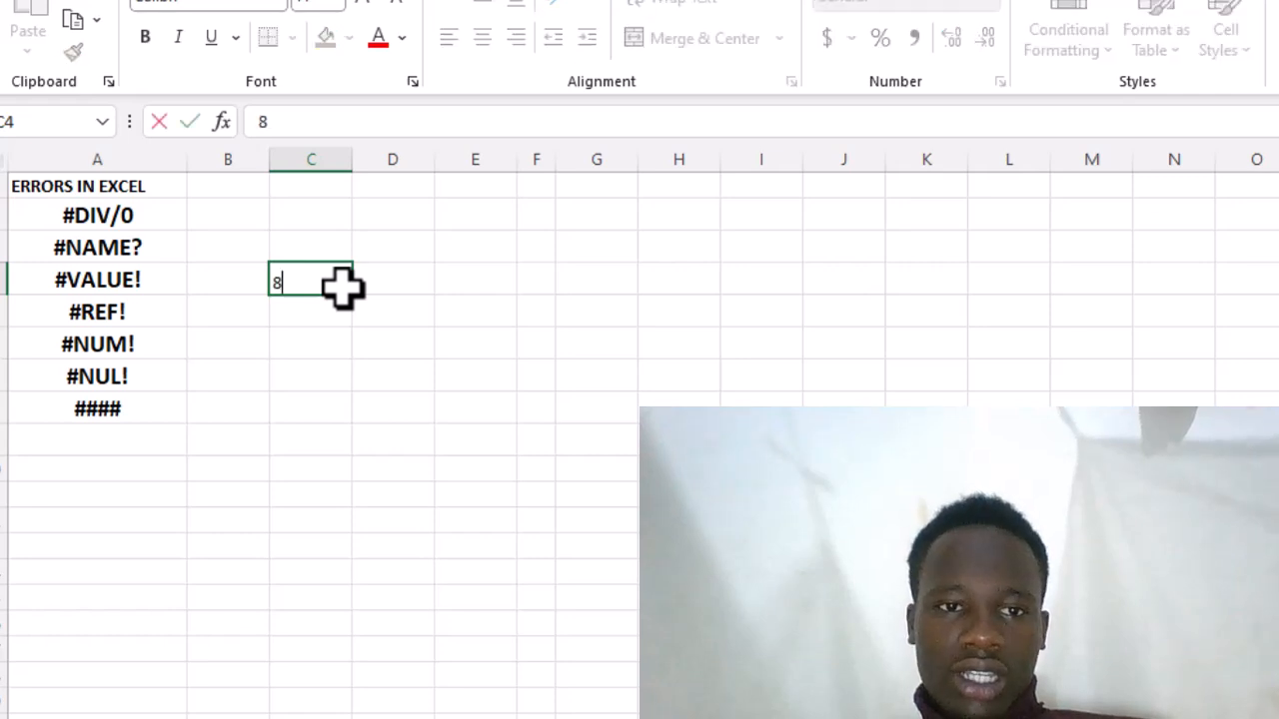
click(384, 277)
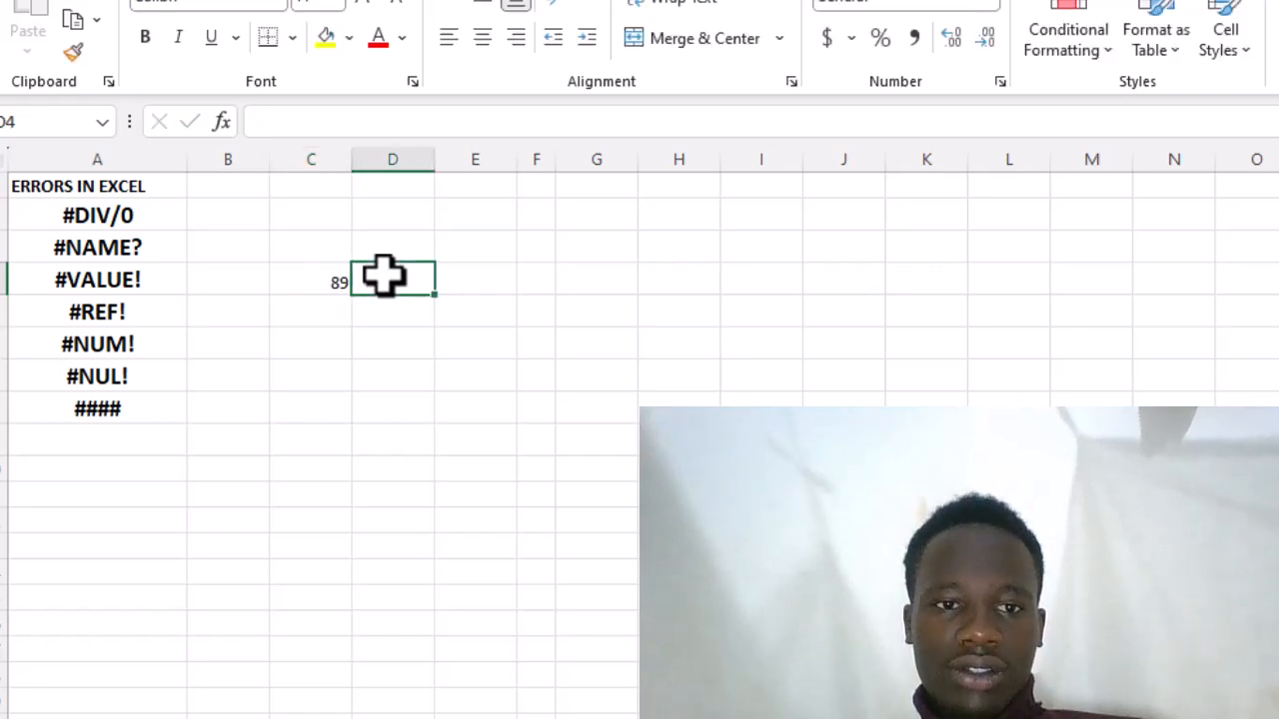
text(0)
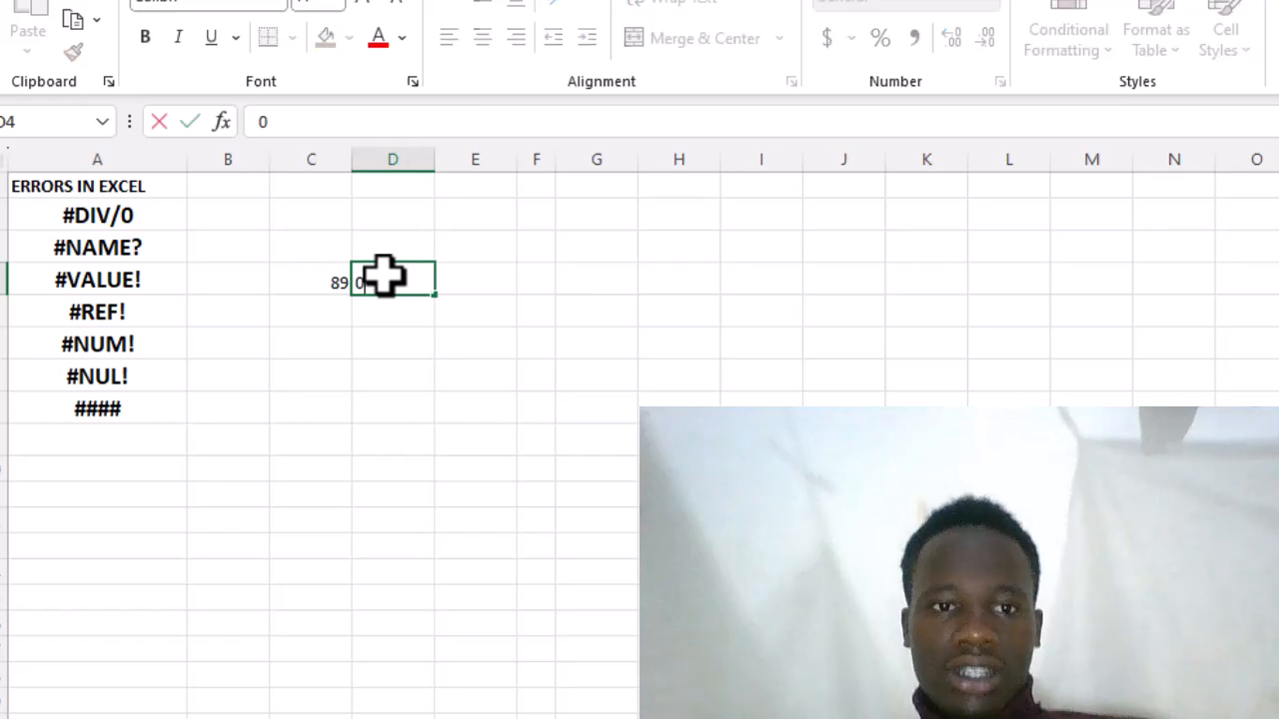
- Enter the formula =C4/D4 in cell C5 to divide by the zero value
click(331, 311)
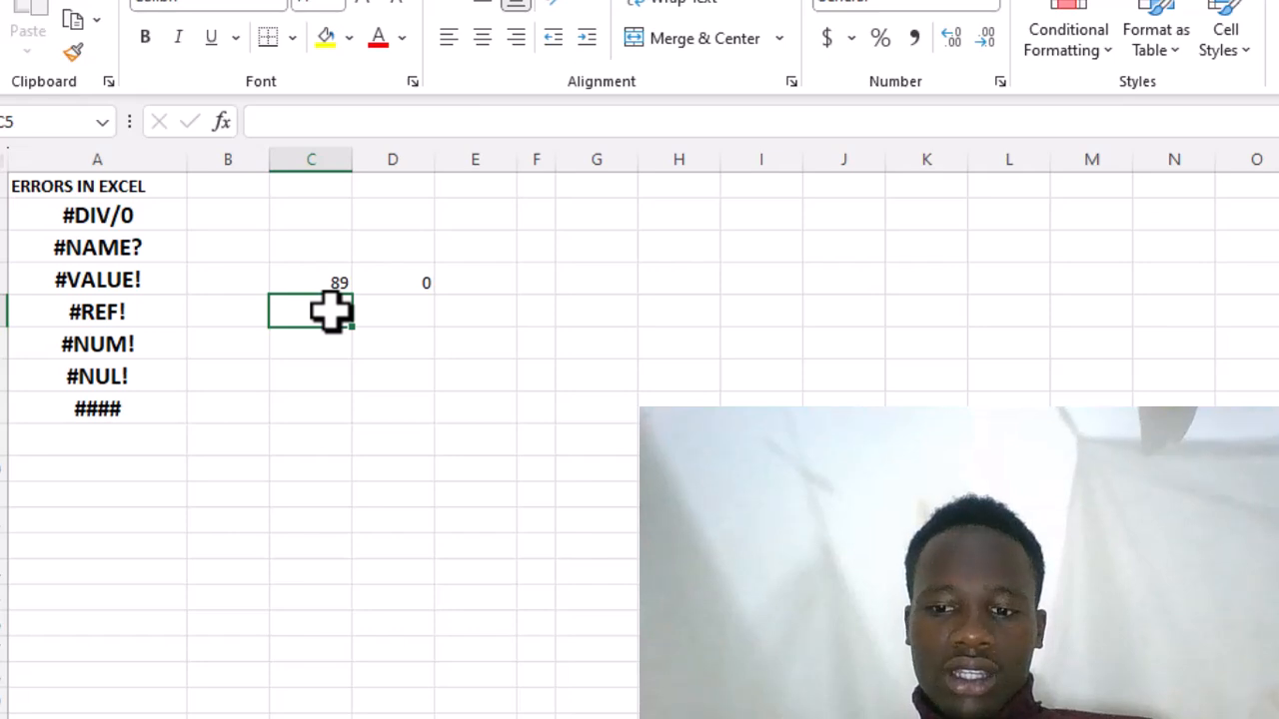
text(=)
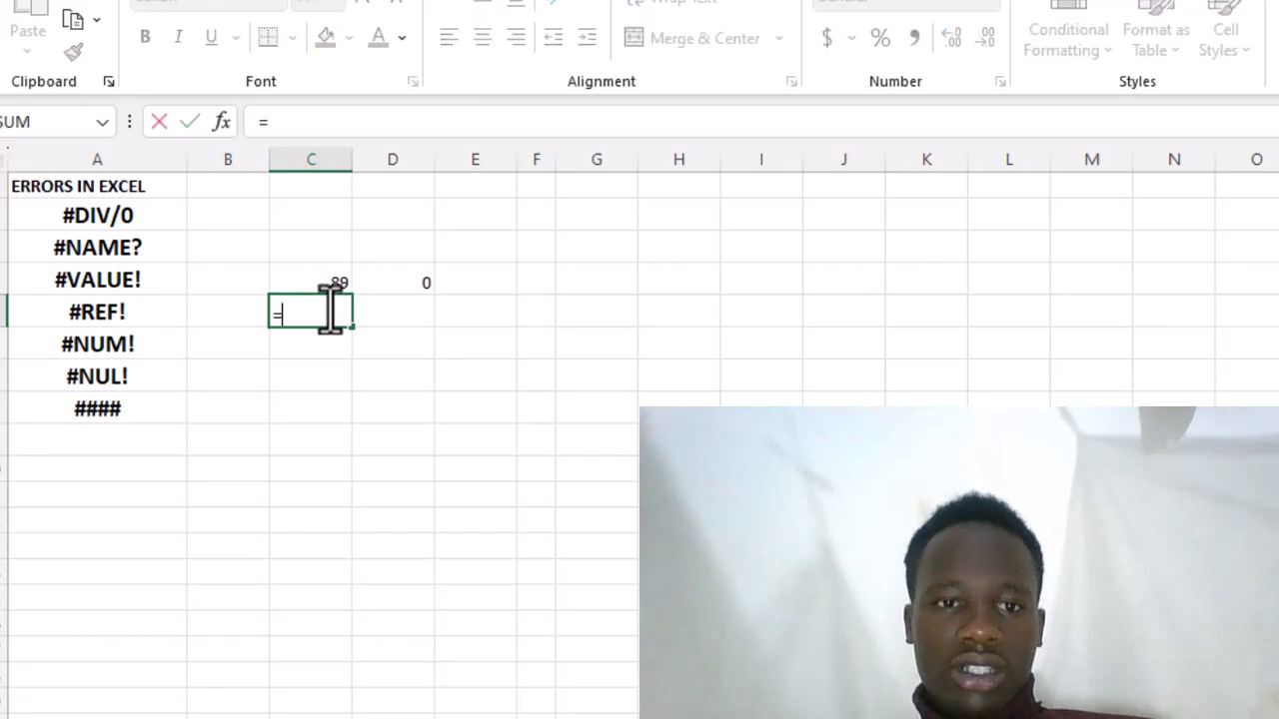
click(333, 283)
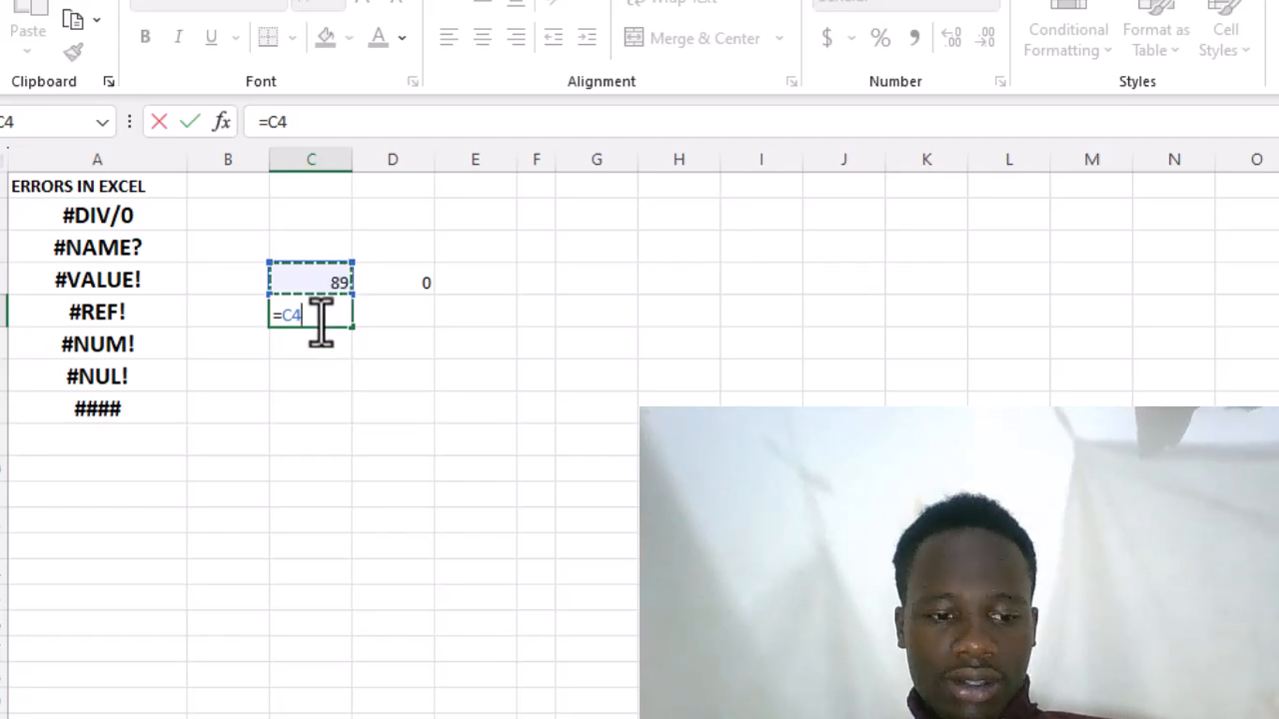
text(?)
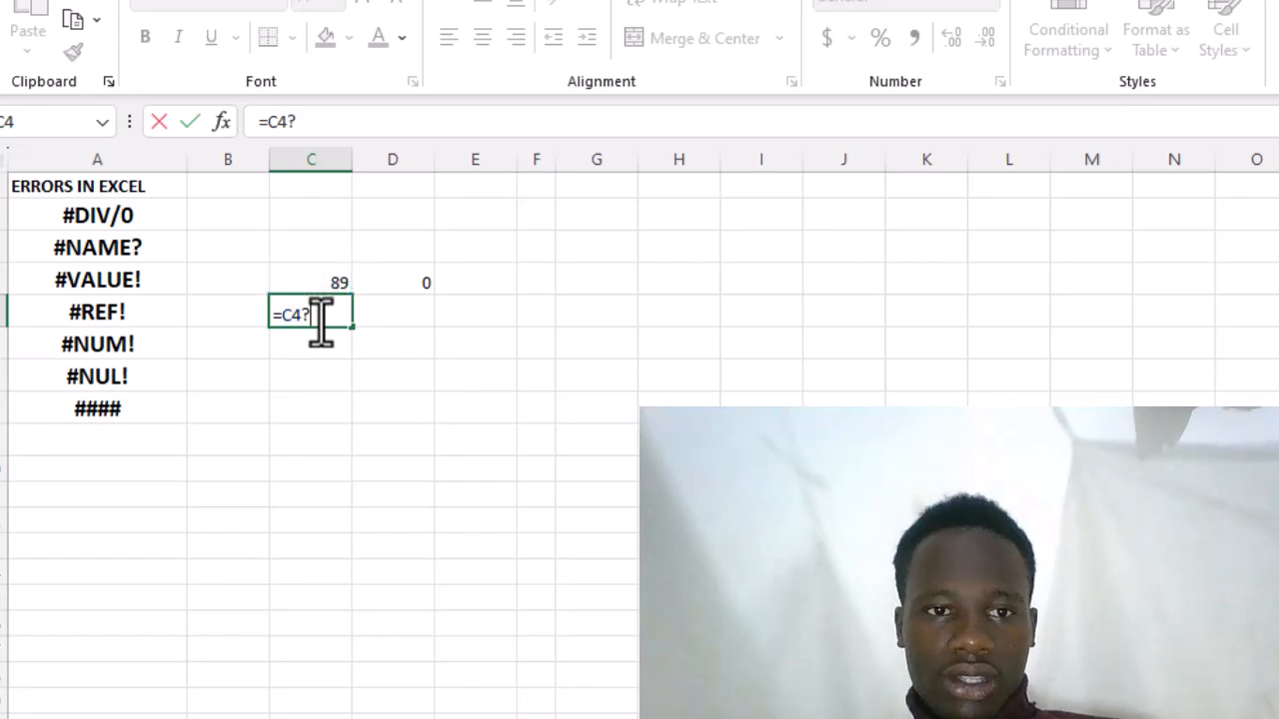
key(BackSpace)
text(/)
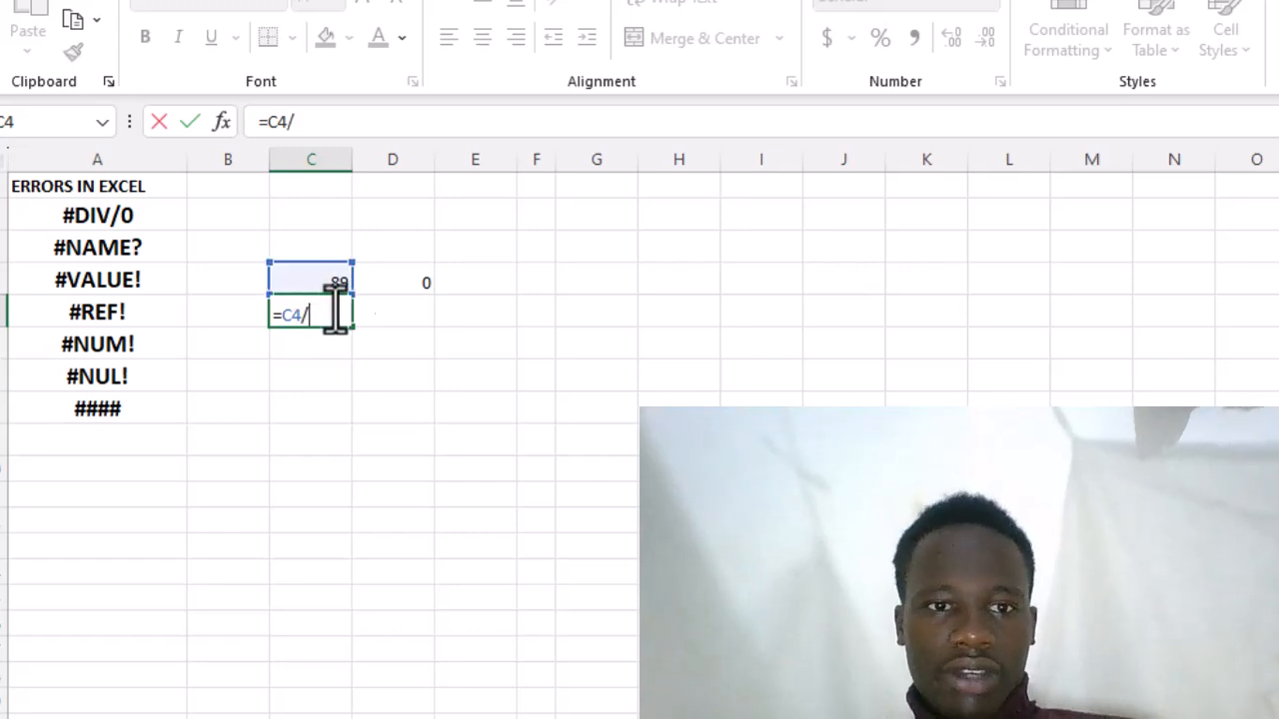
click(426, 279)
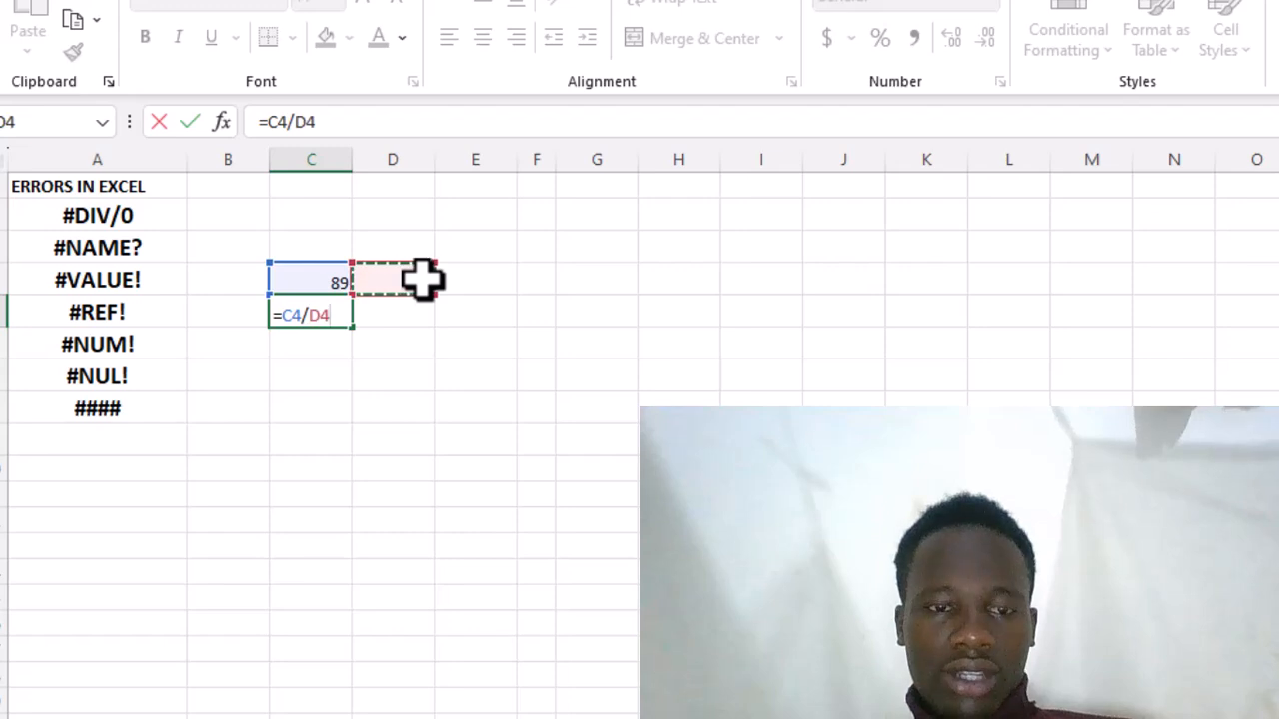
key(Return)
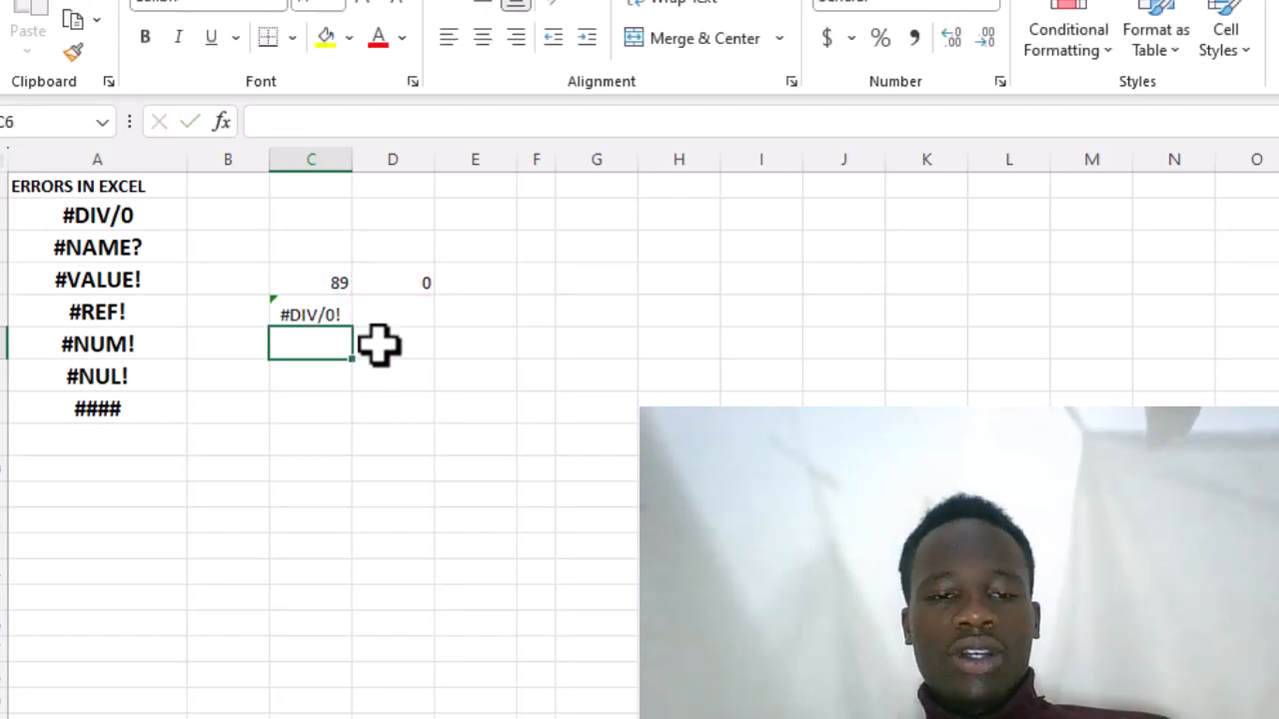
- Enter 7 in cell E4 and the formula =C4/E4 in cell D5 to divide by a non-zero number
click(479, 274)
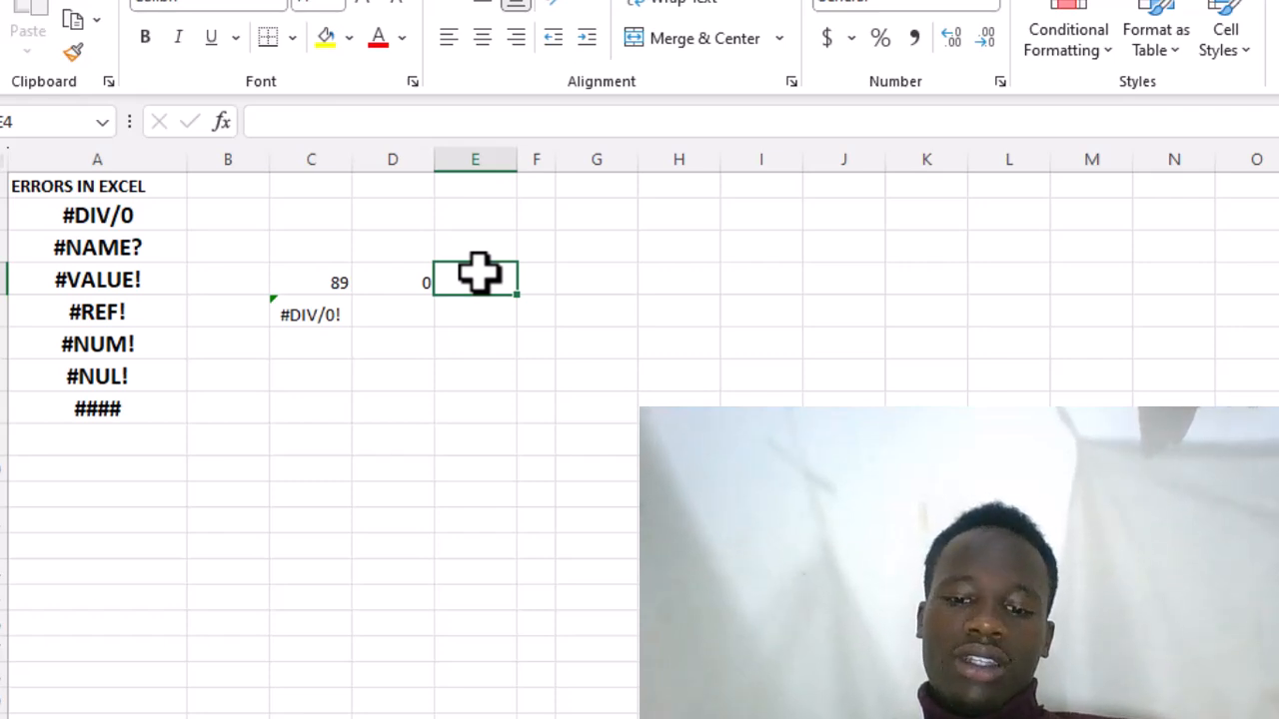
text(7)
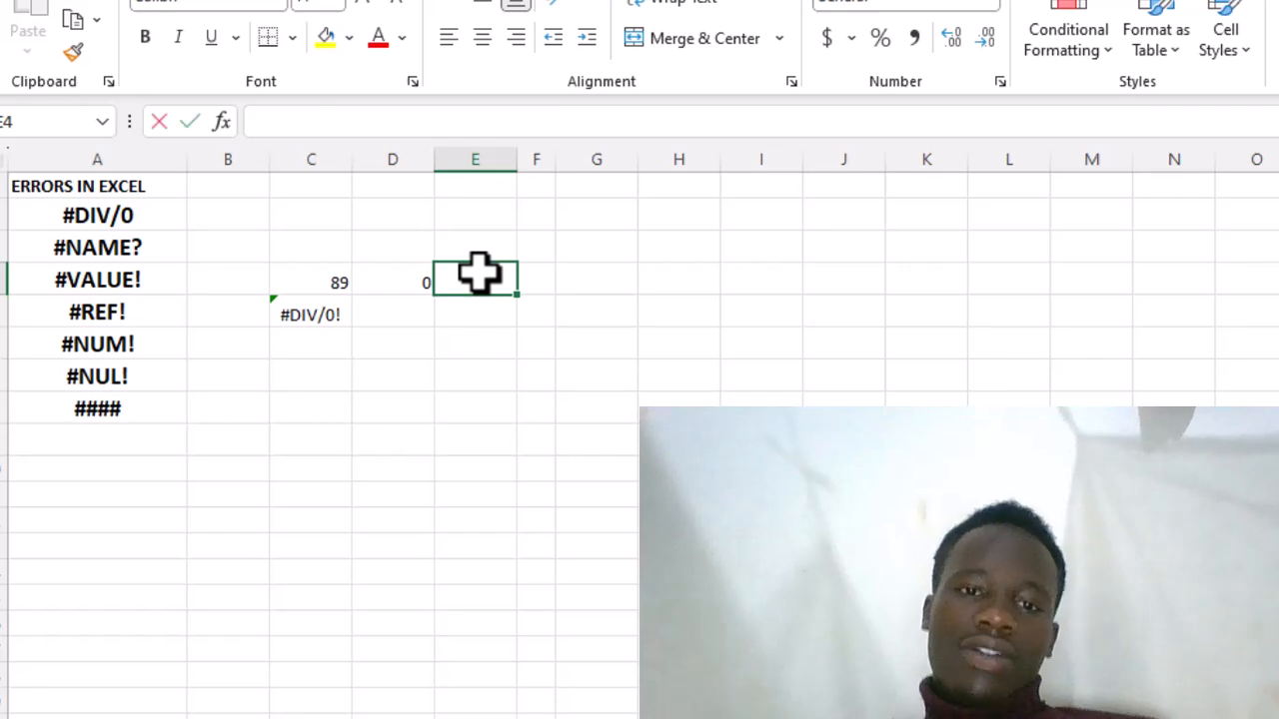
click(405, 313)
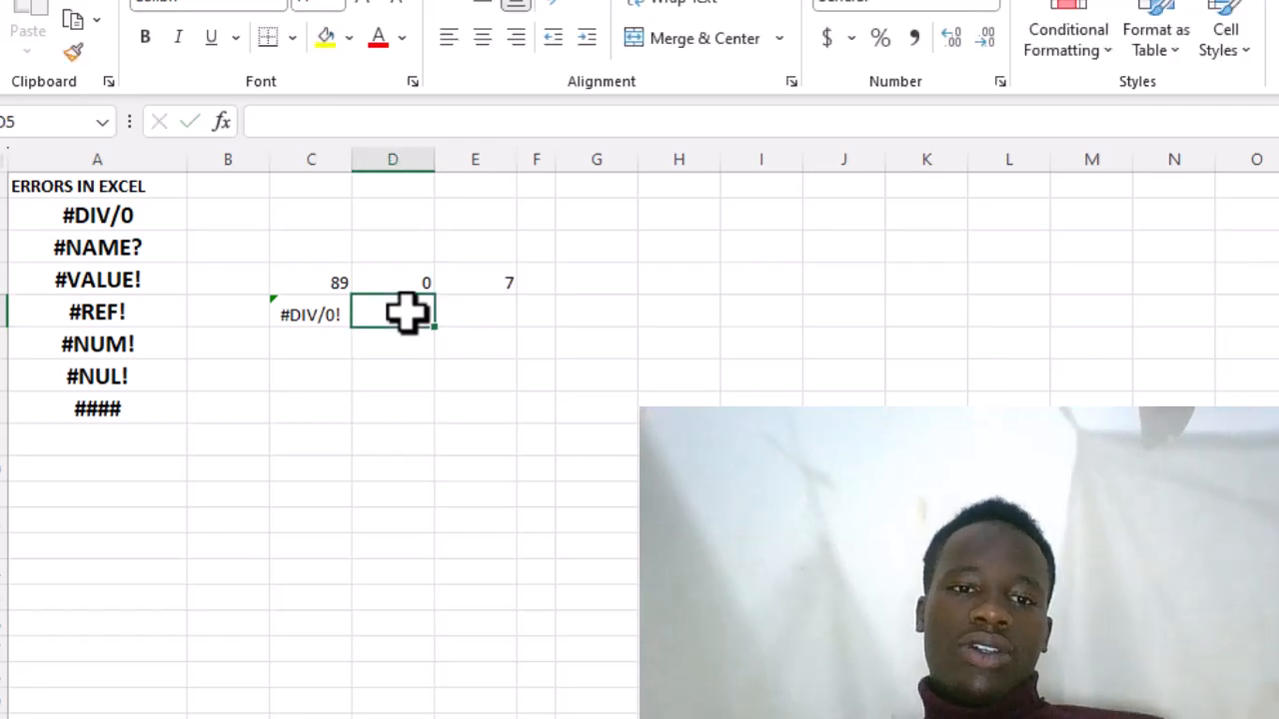
text(=)
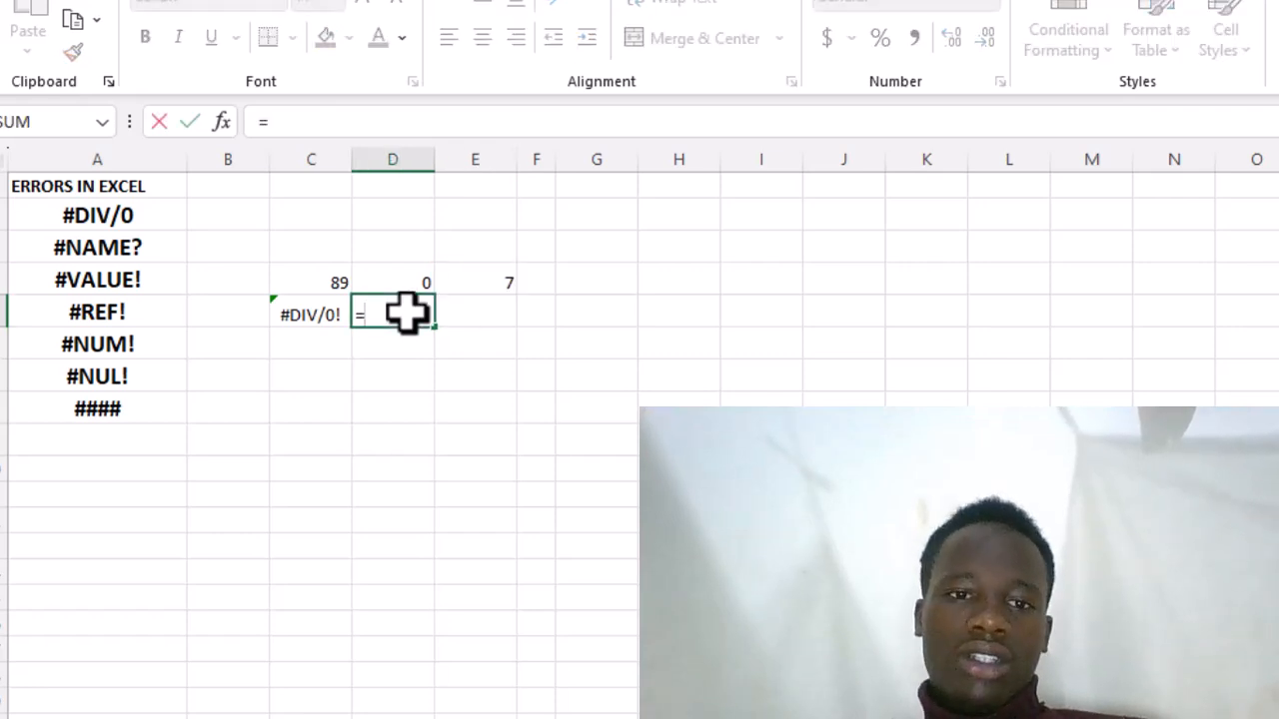
click(304, 277)
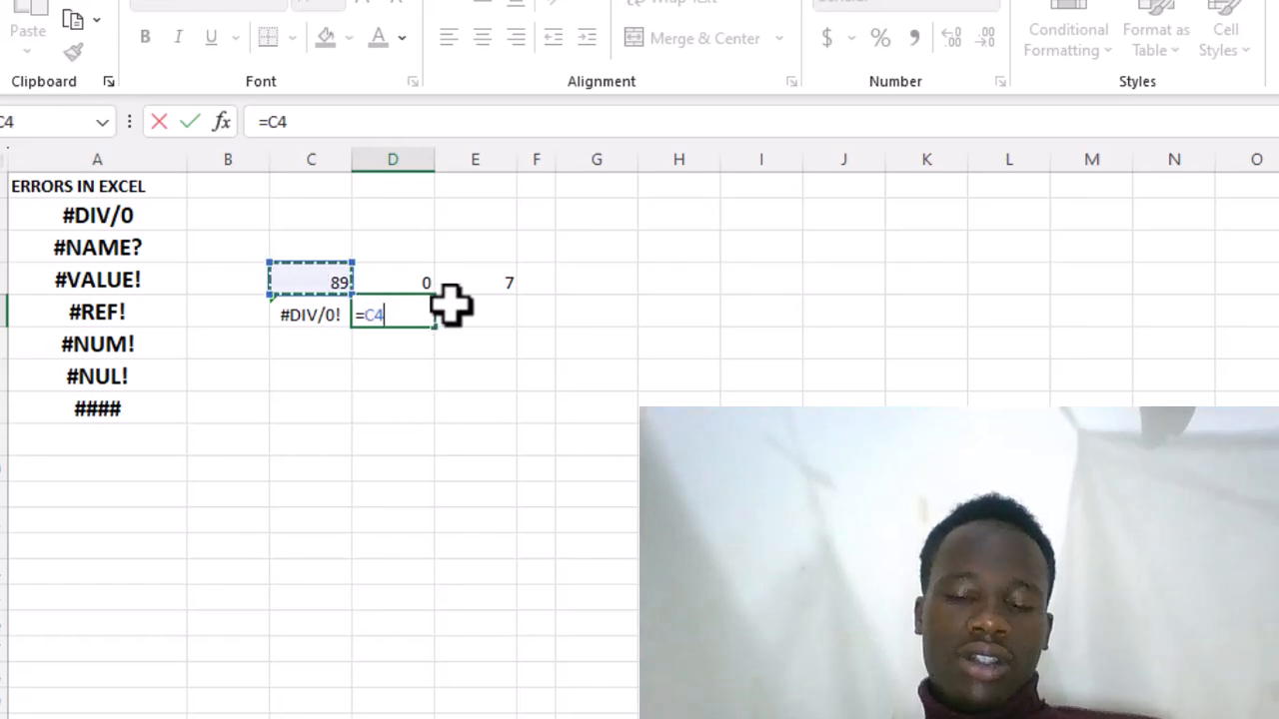
text(/)
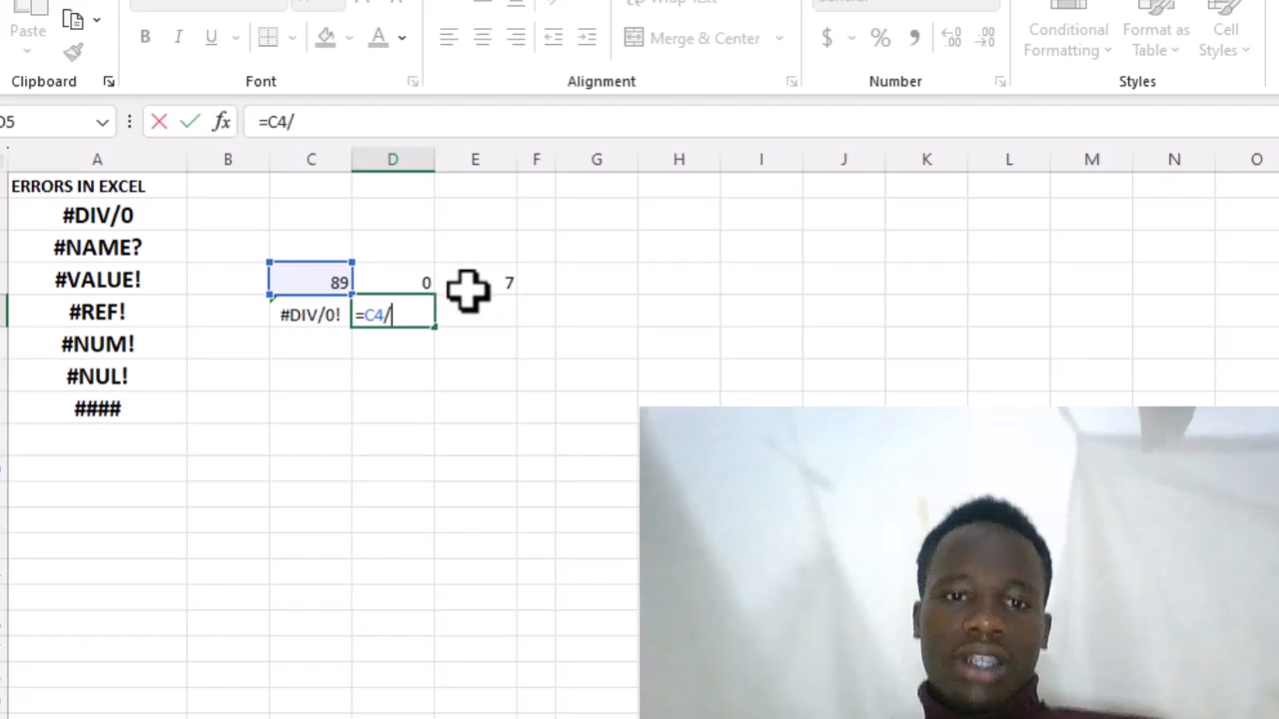
click(476, 285)
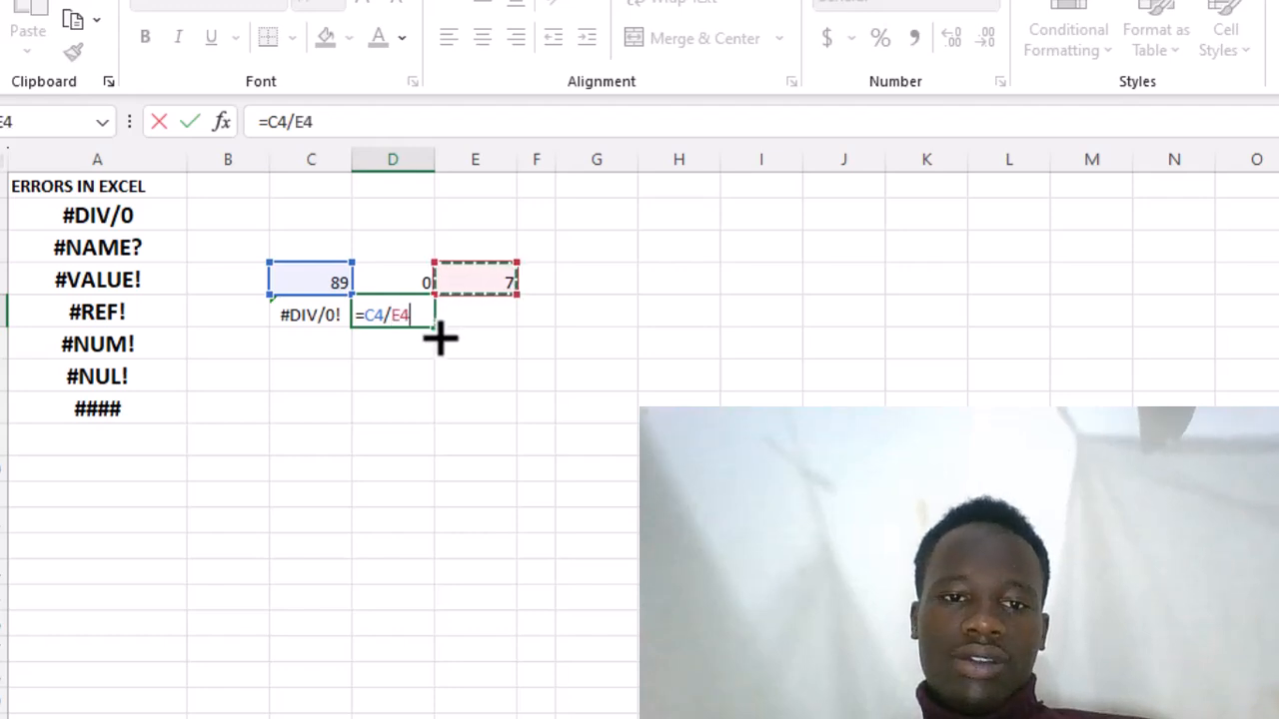
key(Return)
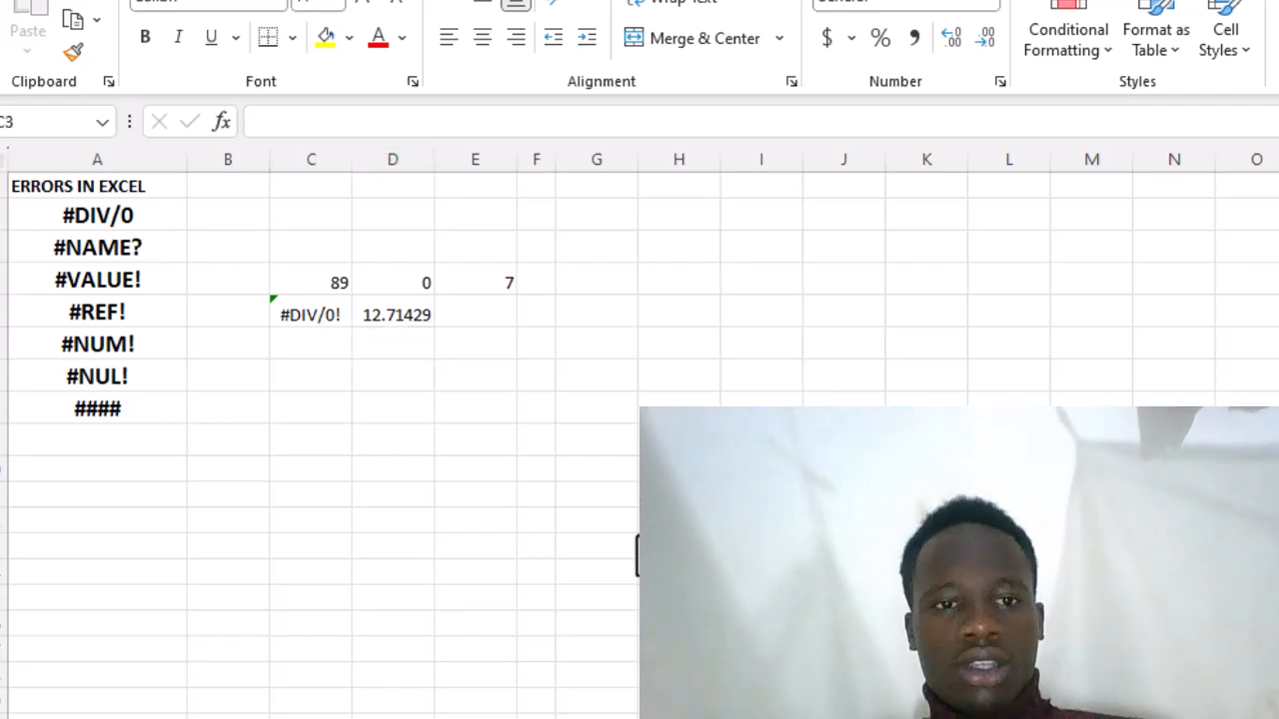
- Enter the deliberately misspelled formula =SUME(C4,E4) in cell C7 and review that cell's formula
click(331, 376)
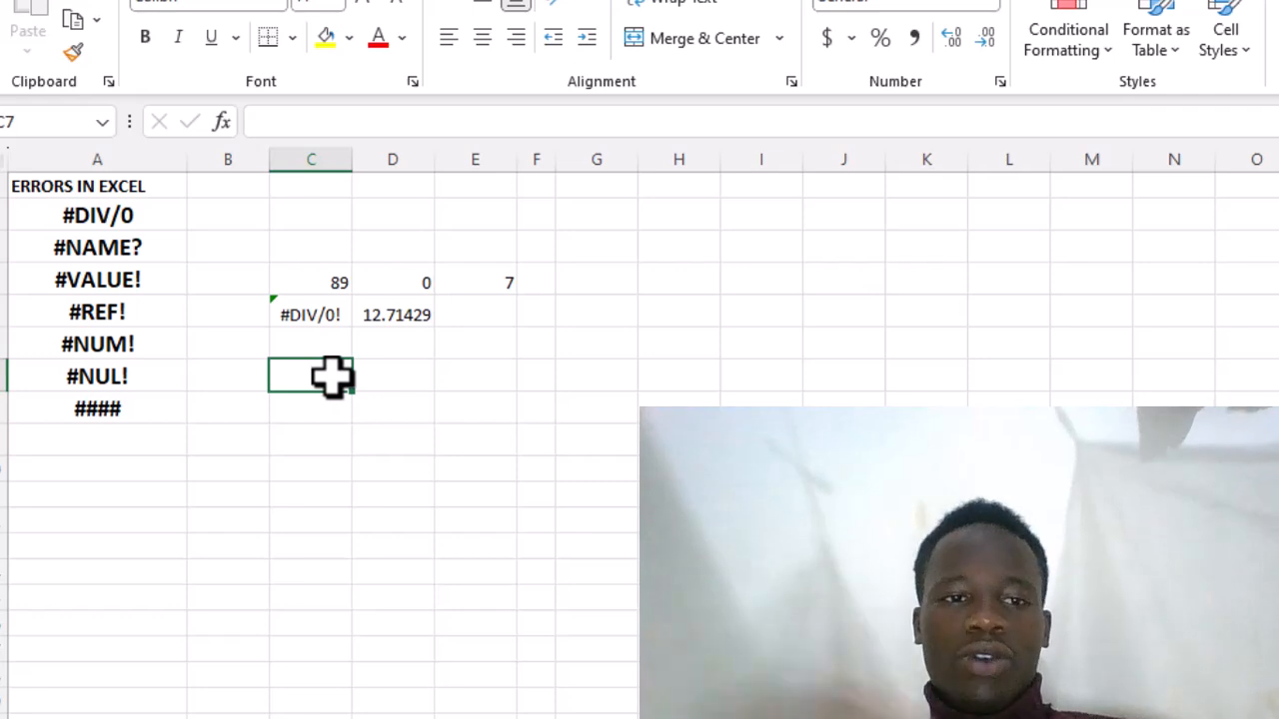
text(=)
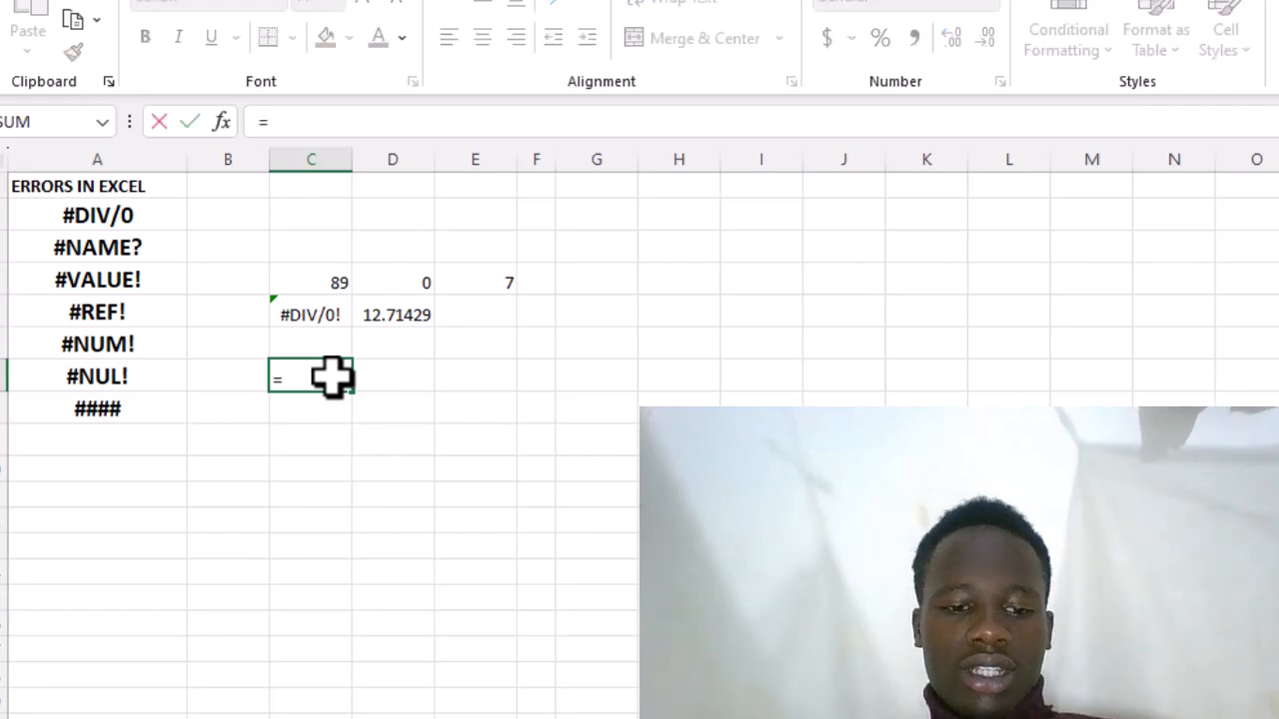
text(SU)
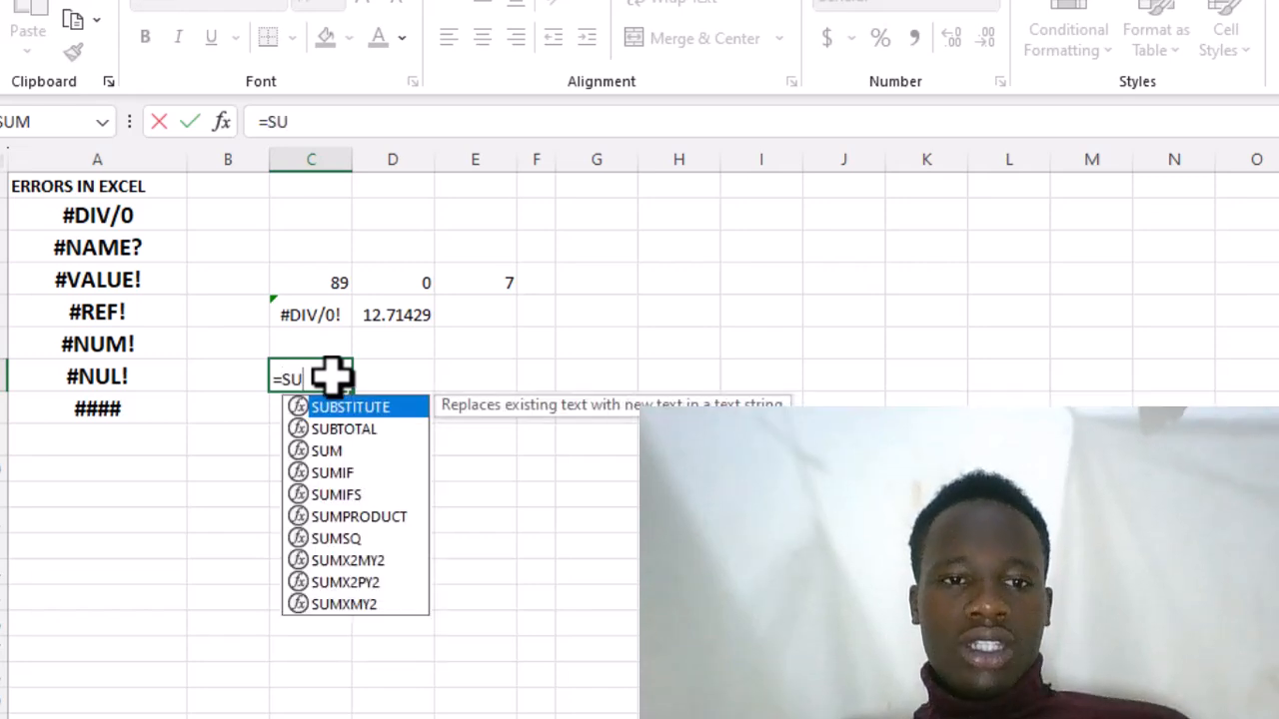
text(ME)
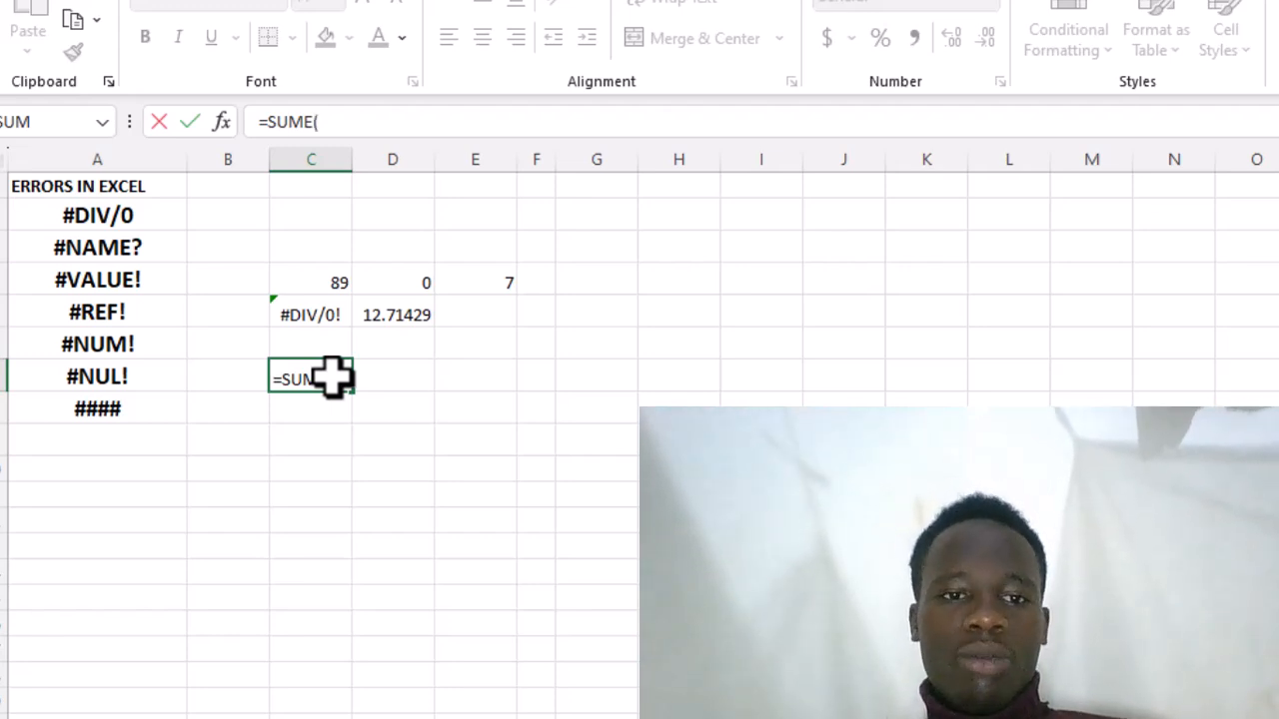
text(()
click(316, 287)
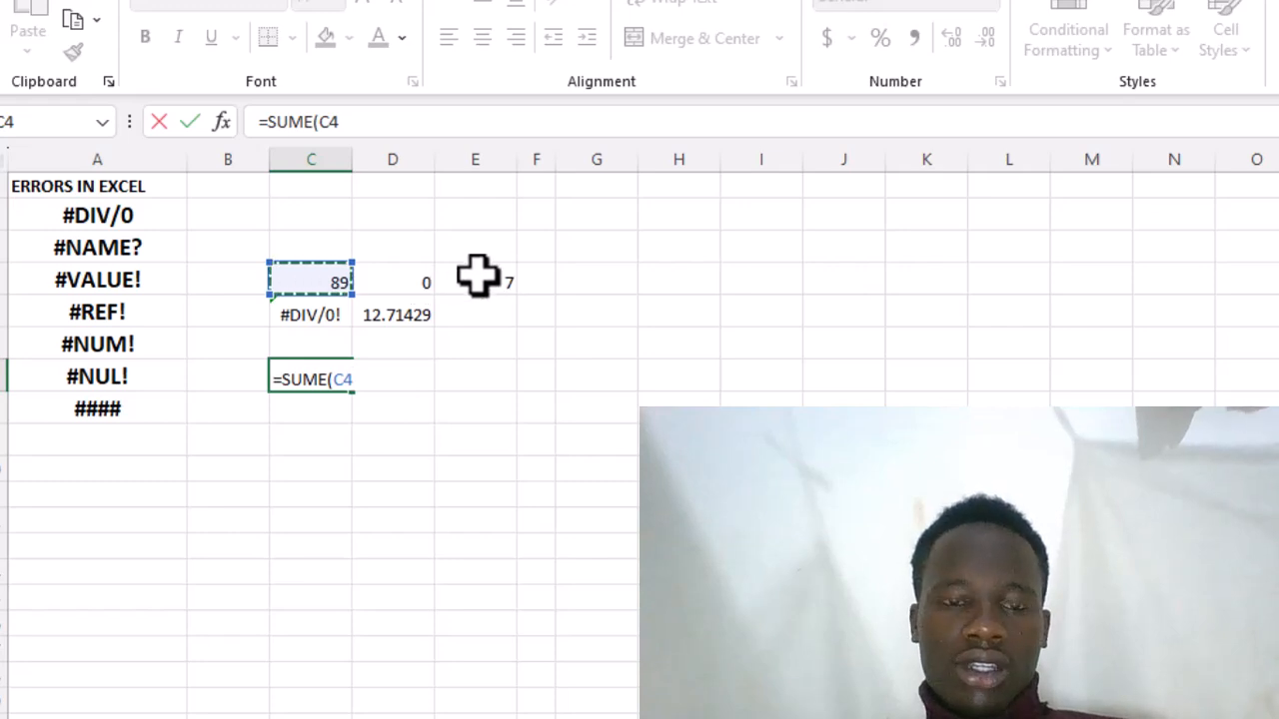
click(426, 279)
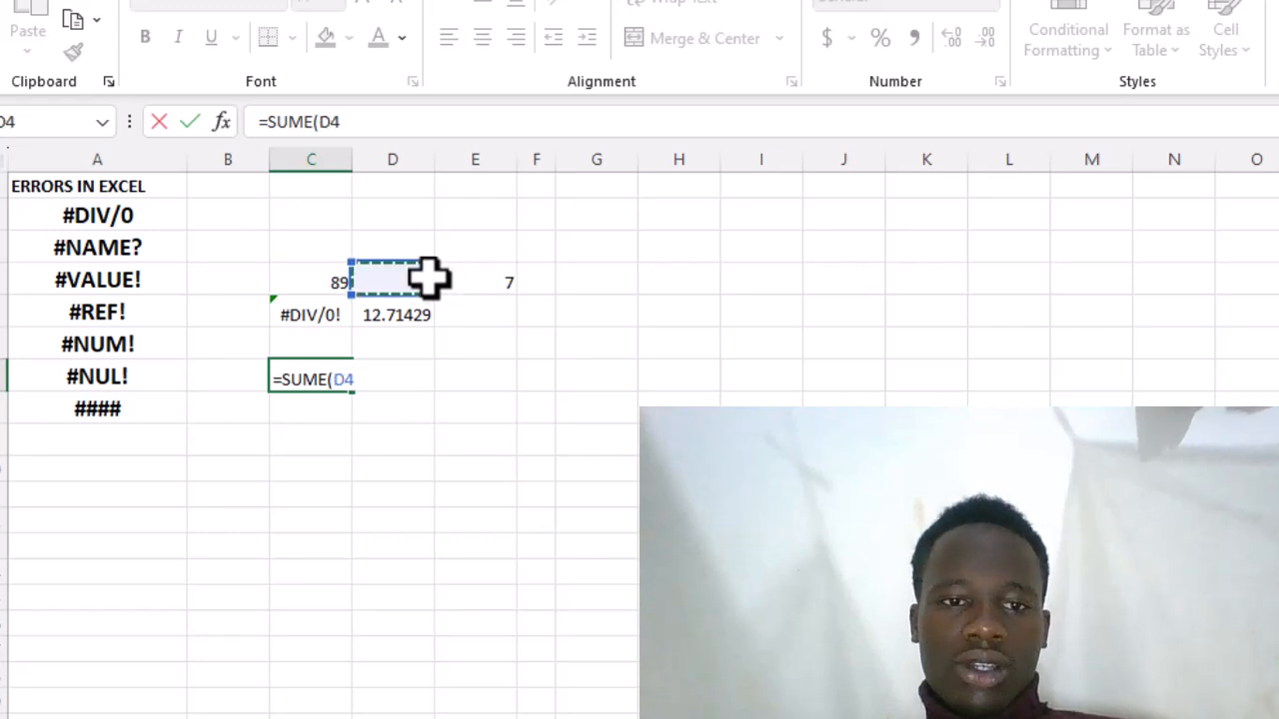
click(306, 281)
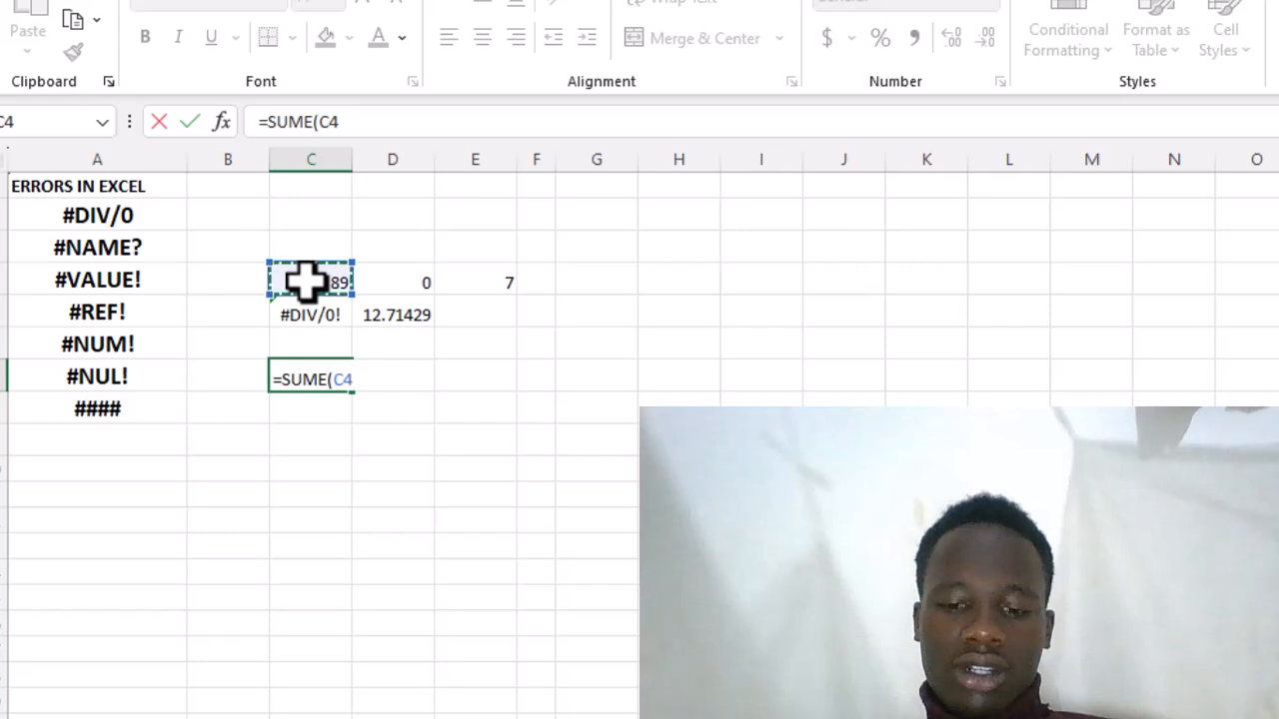
text(,)
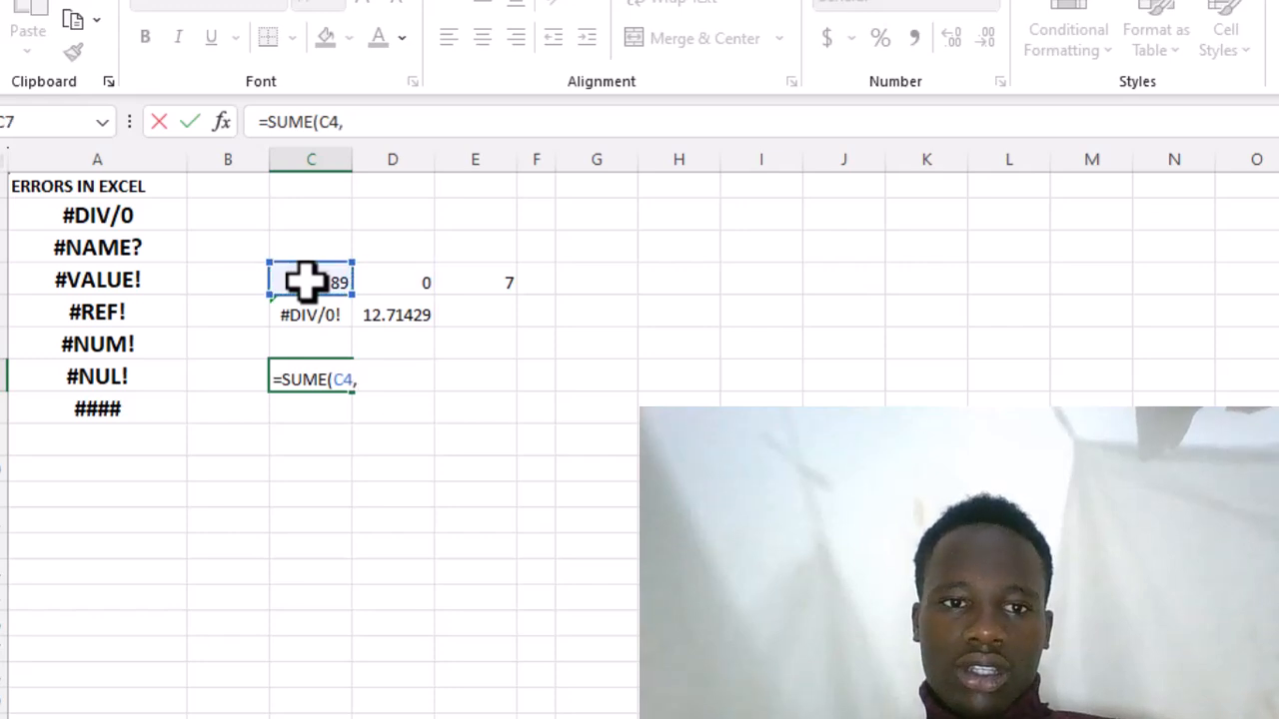
click(471, 285)
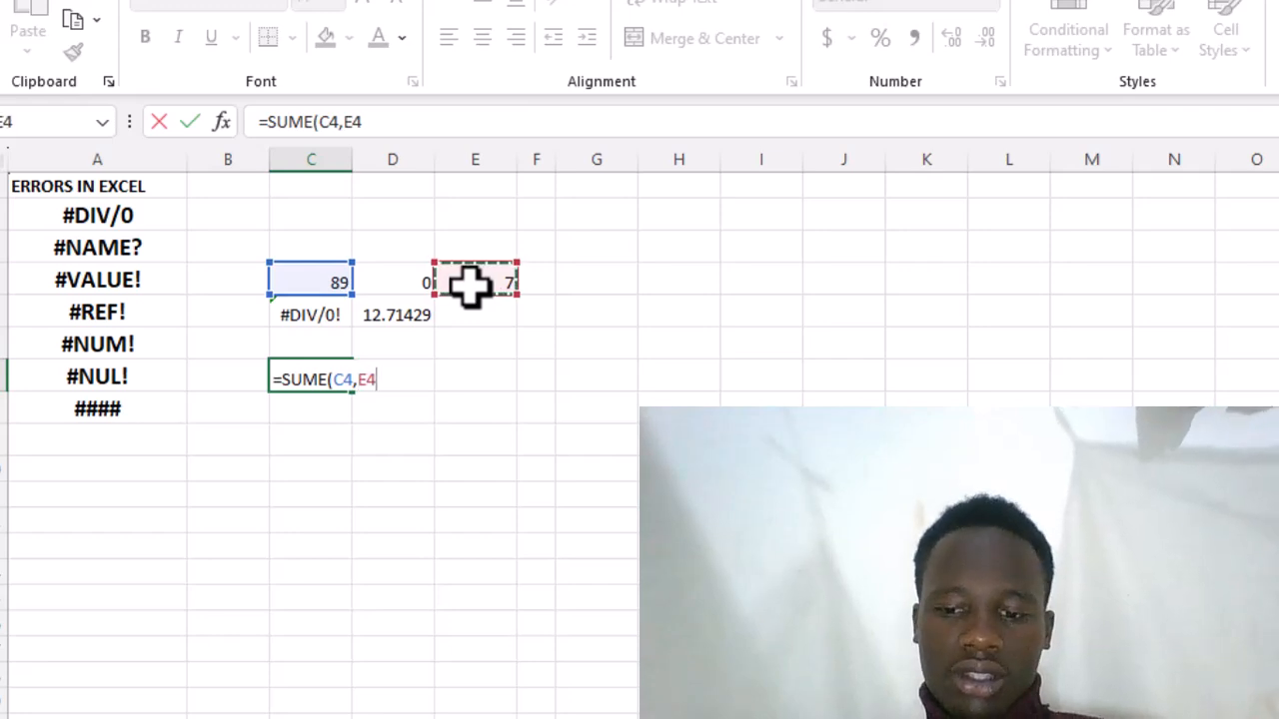
text())
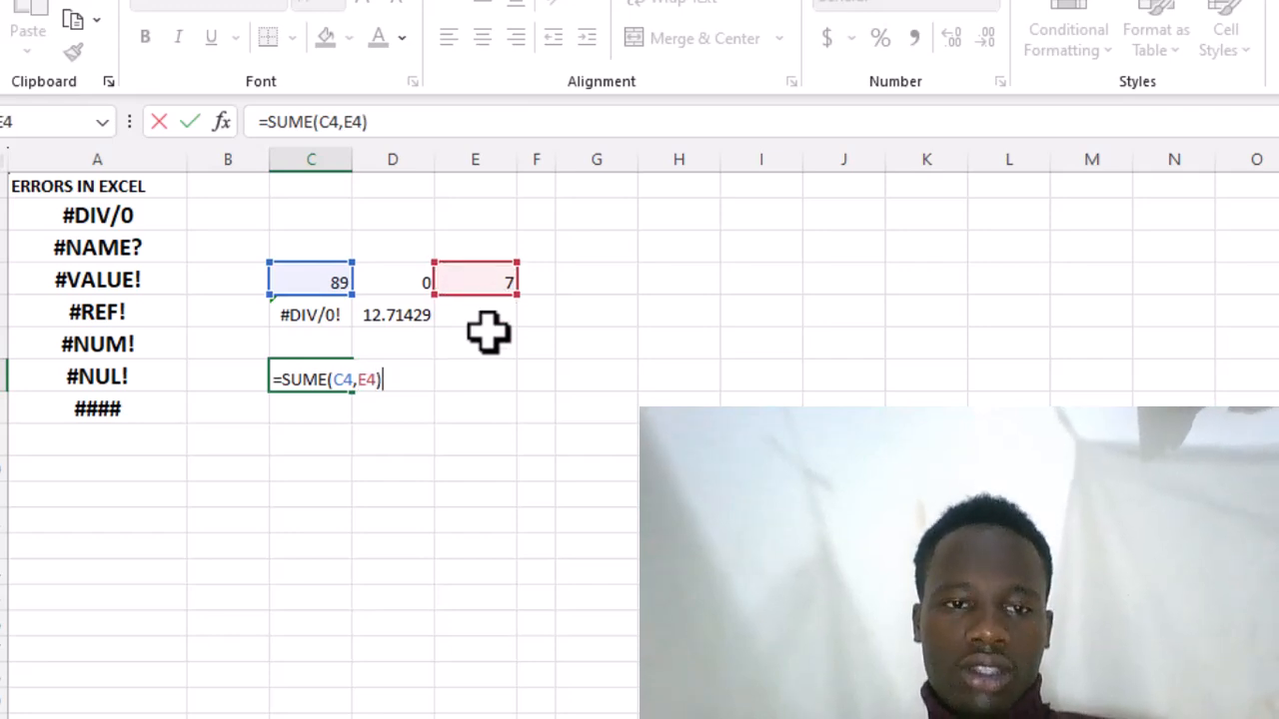
key(Return)
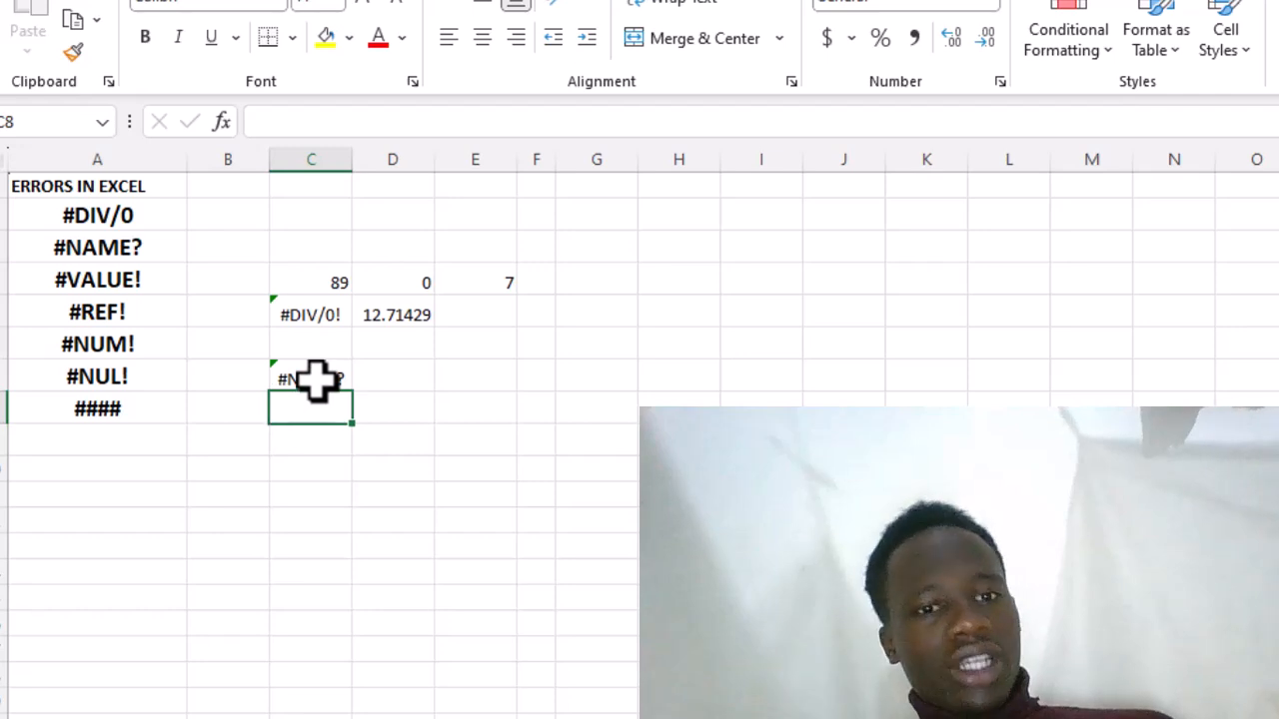
click(316, 380)
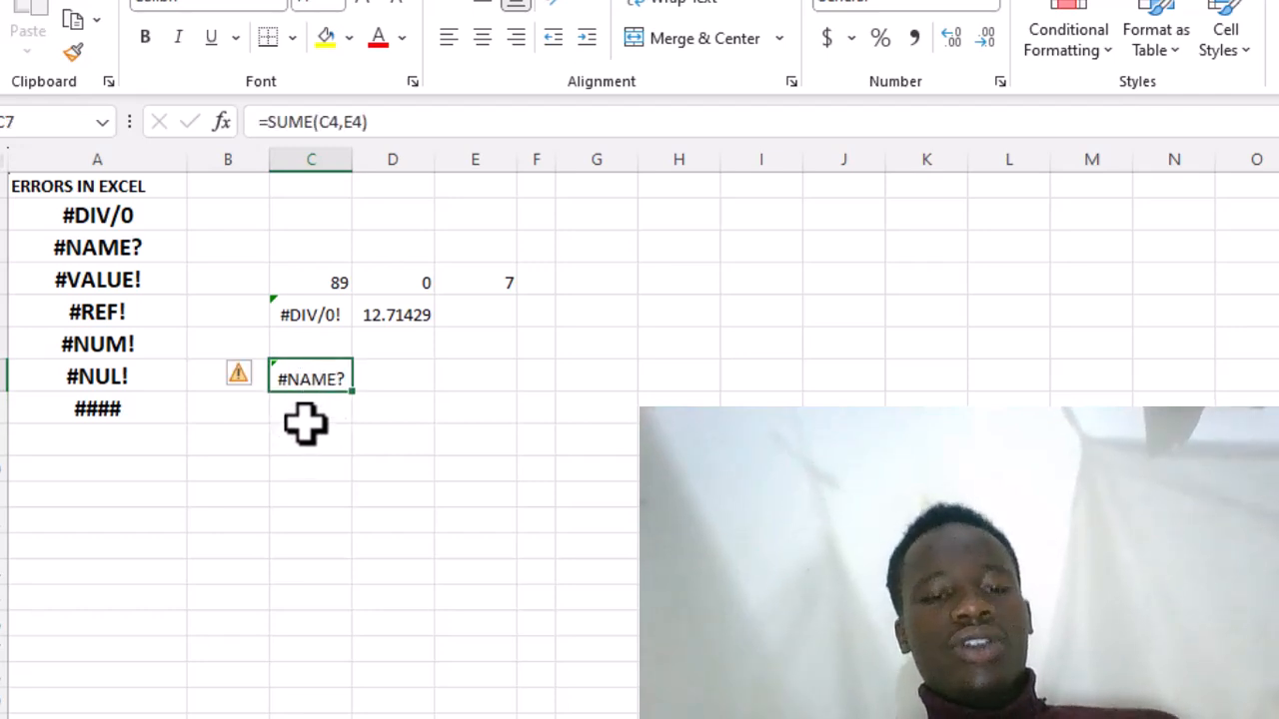
click(306, 424)
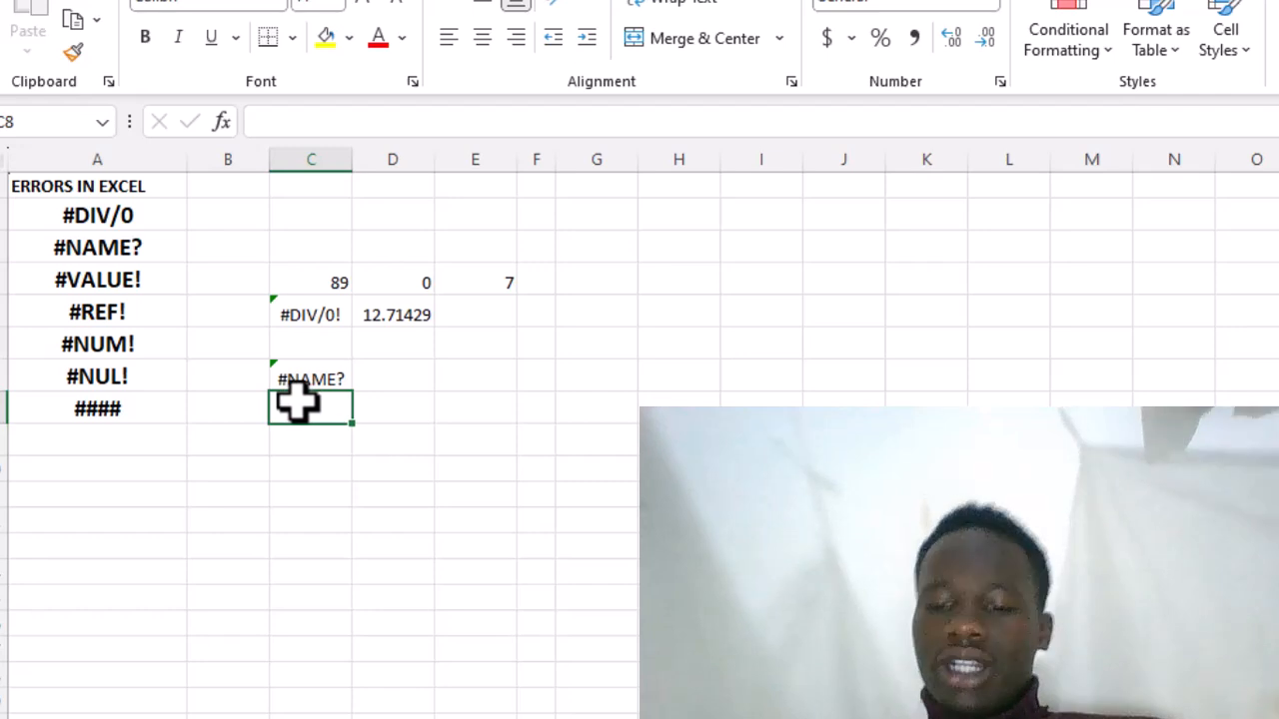
- Enter the correctly spelled formula =SUM(C4,E4) in cell C8, below the misspelled one
text(=)
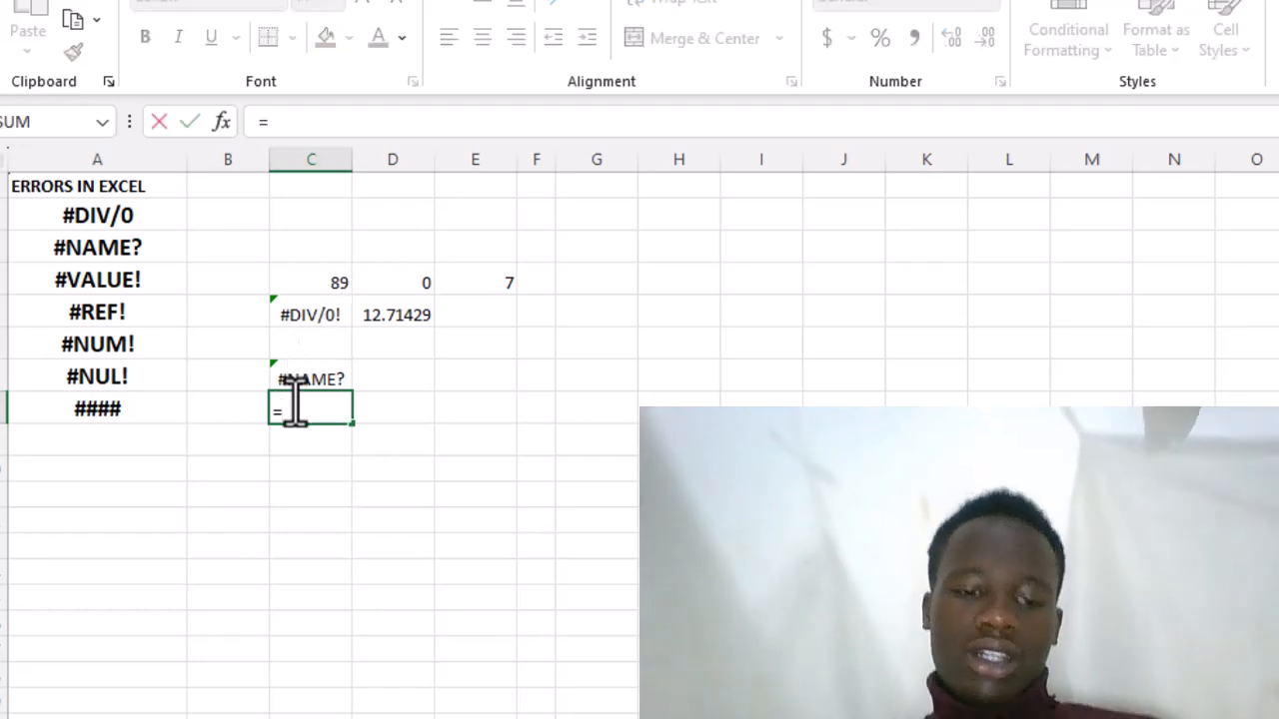
text(SUM)
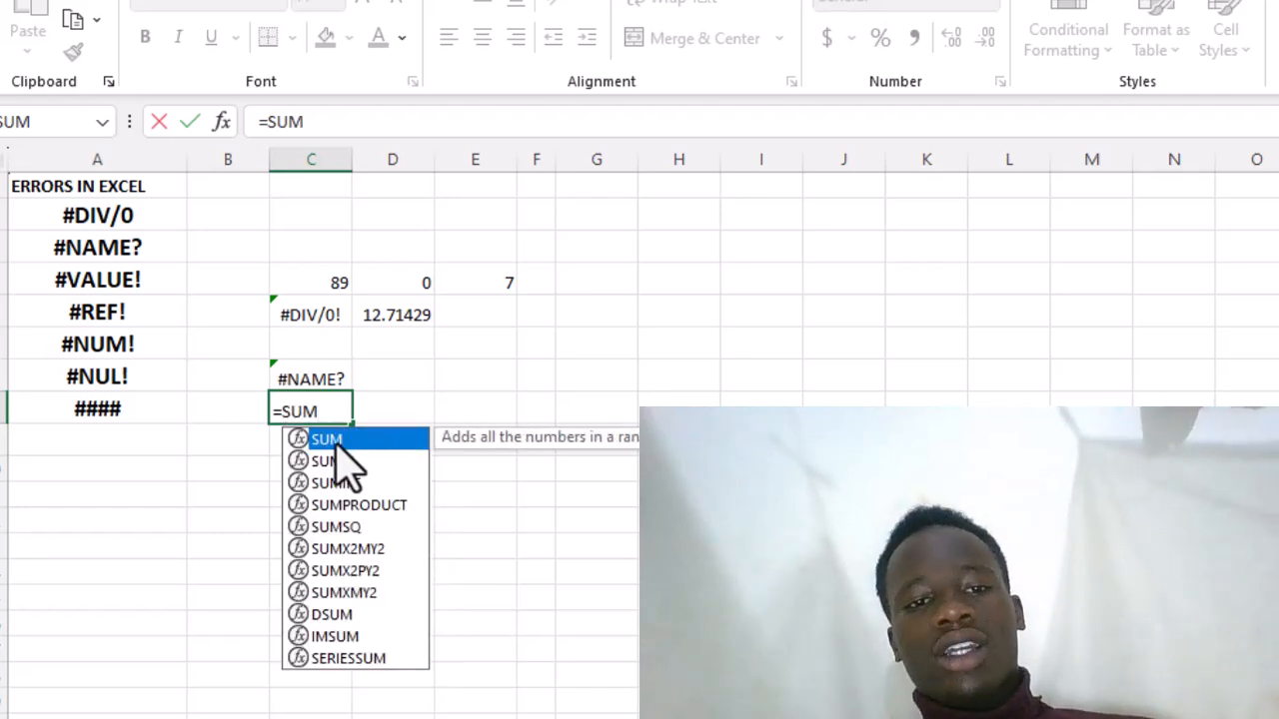
double_click(338, 445)
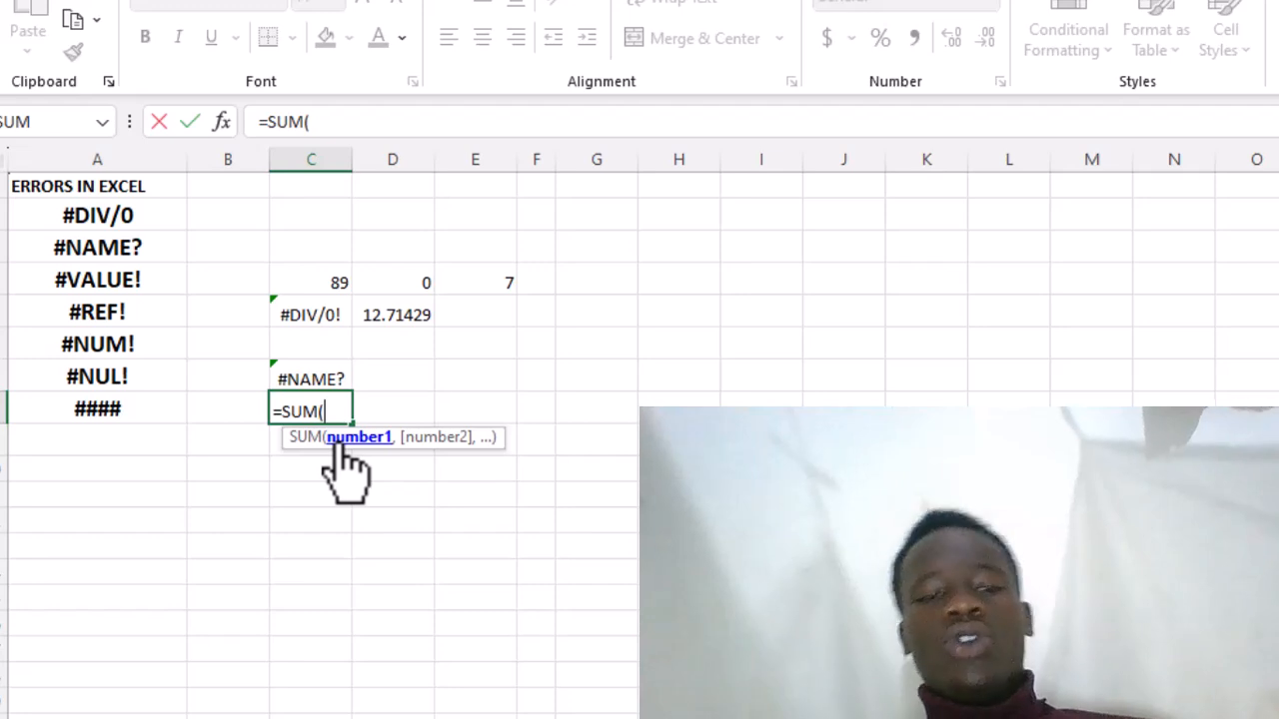
click(332, 283)
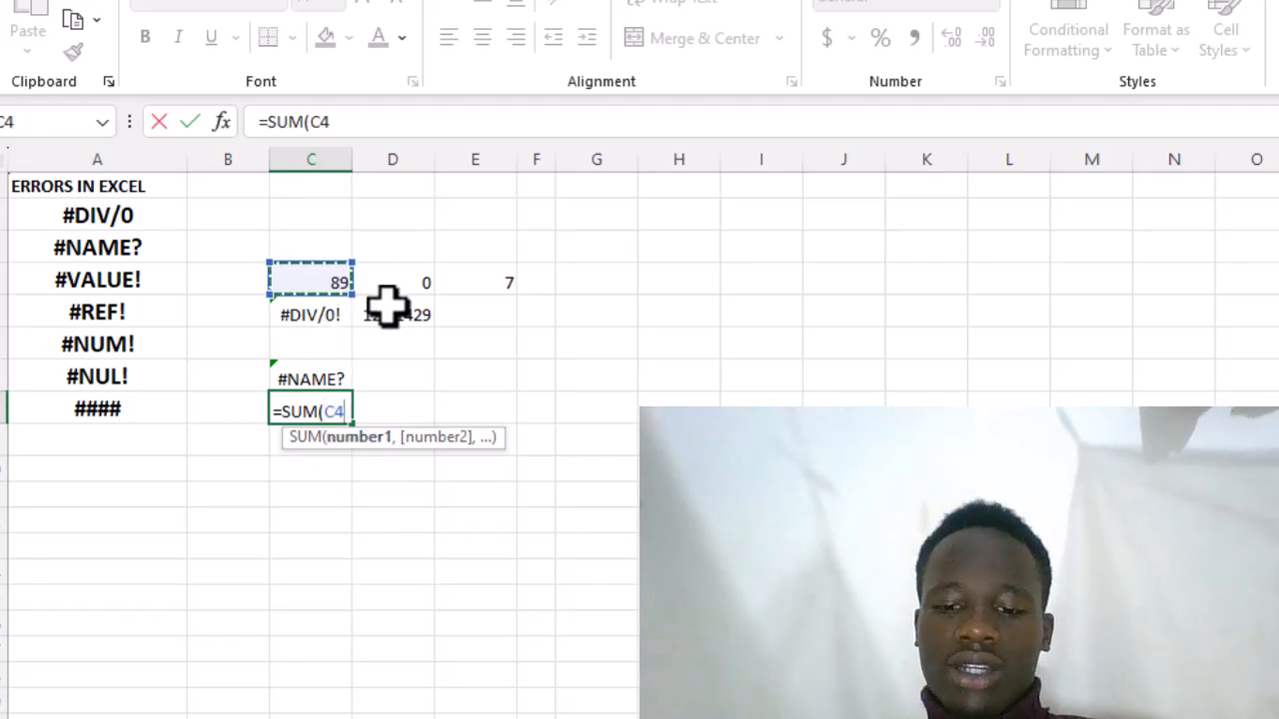
text(,)
click(464, 284)
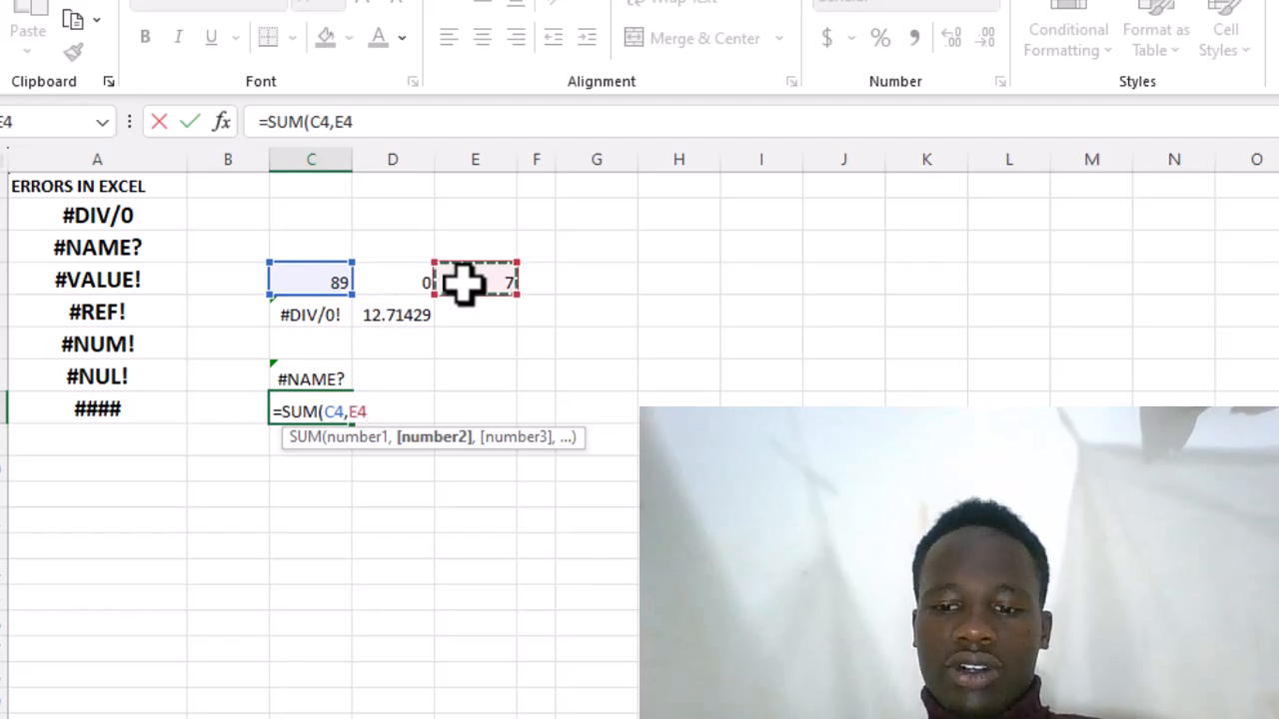
text())
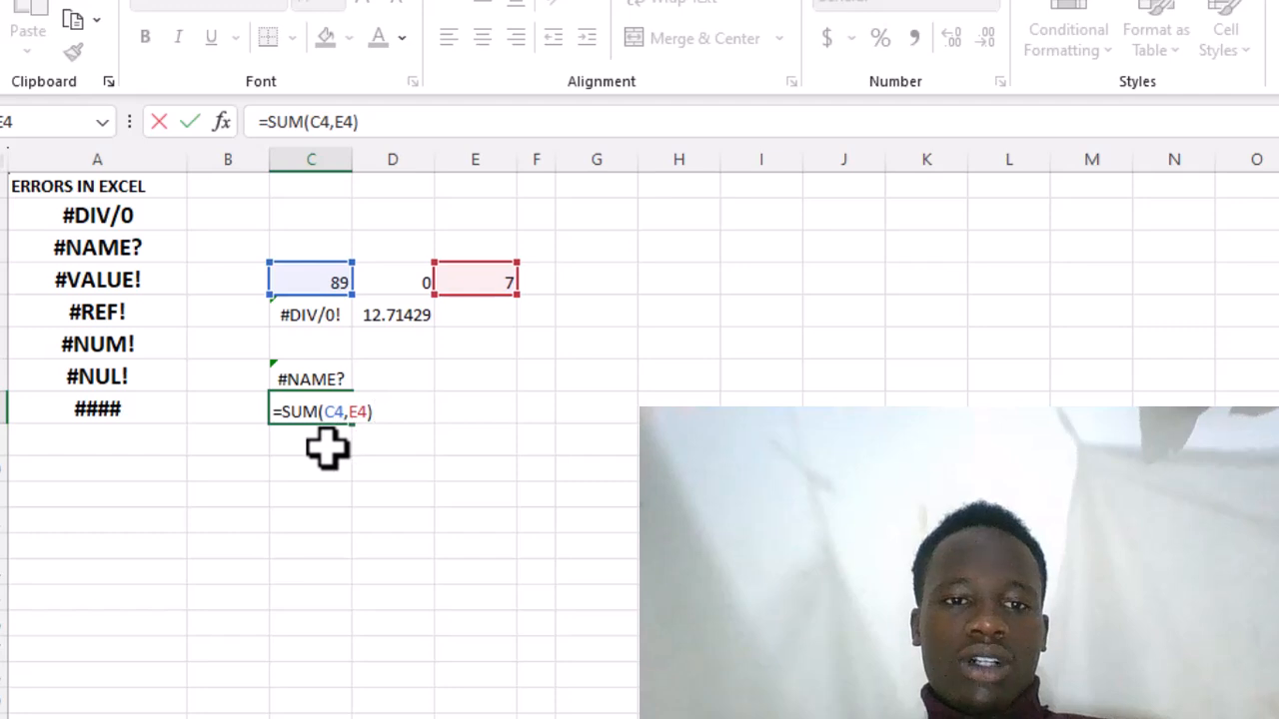
key(Return)
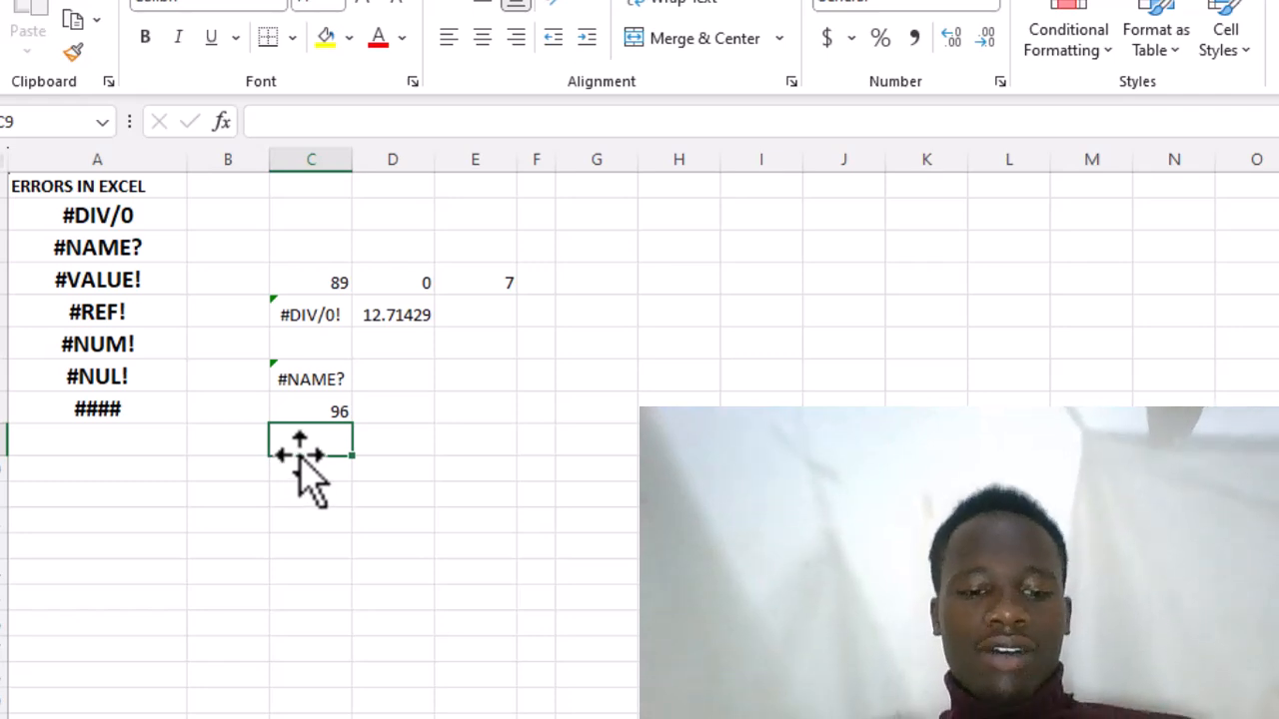
- Enter a person's name as text in cell C9 and the formula =C9+C4 in cell D9 to add text to a number
text(SAMSON)
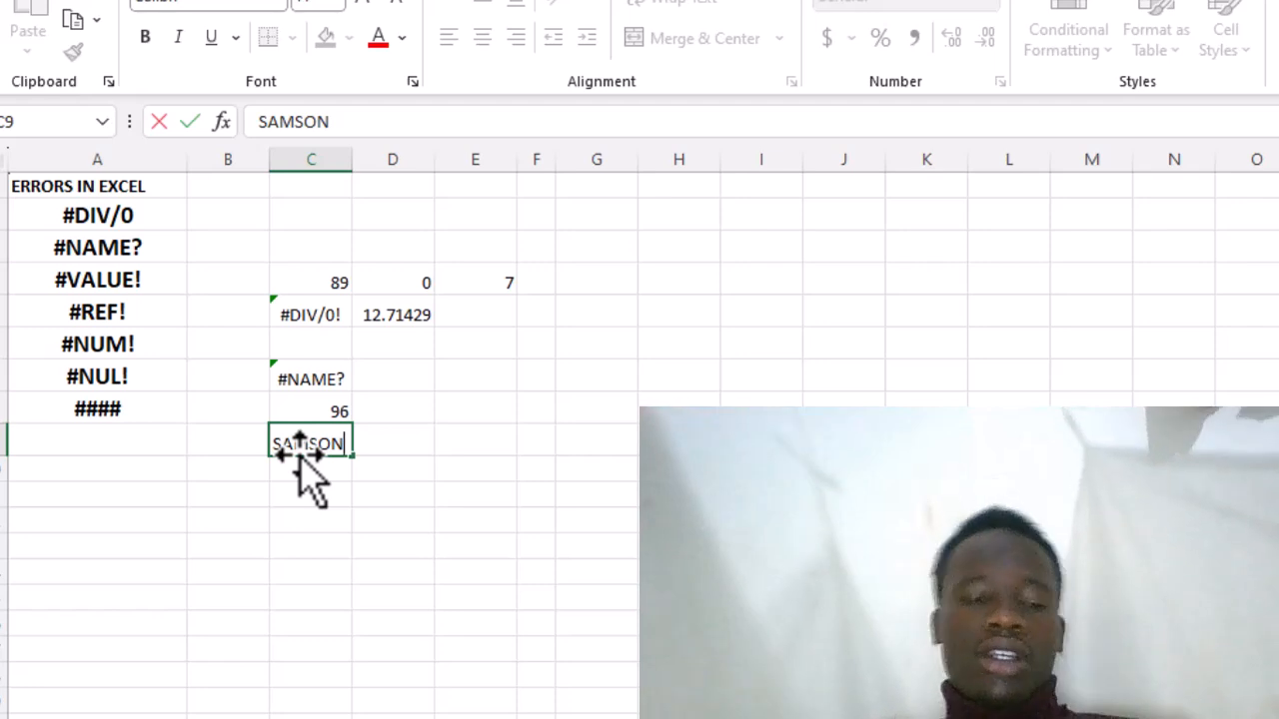
click(389, 442)
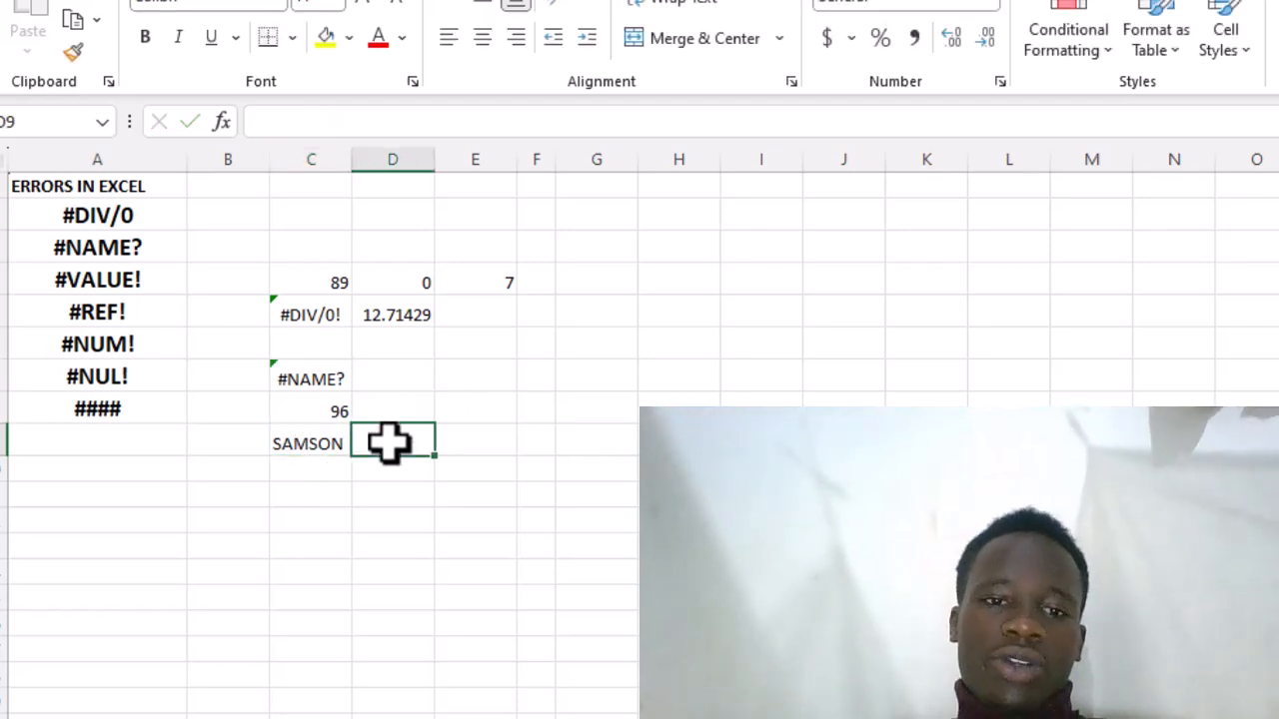
text(=)
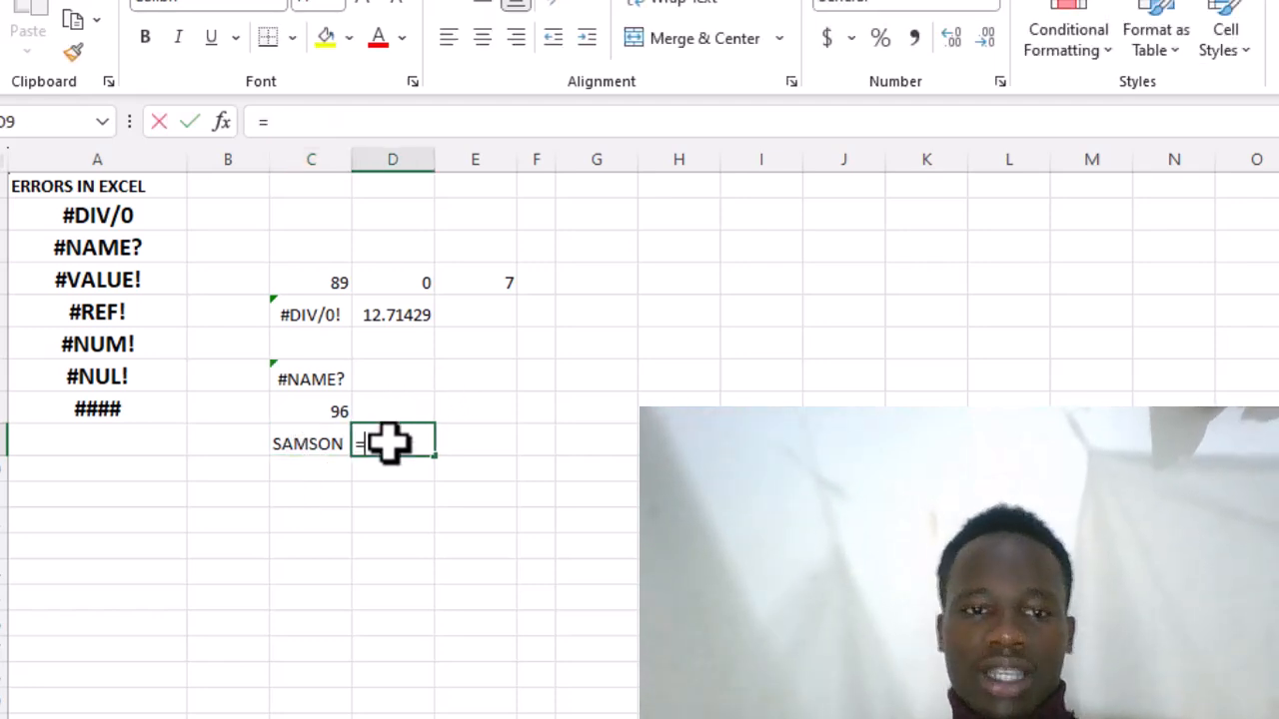
click(330, 446)
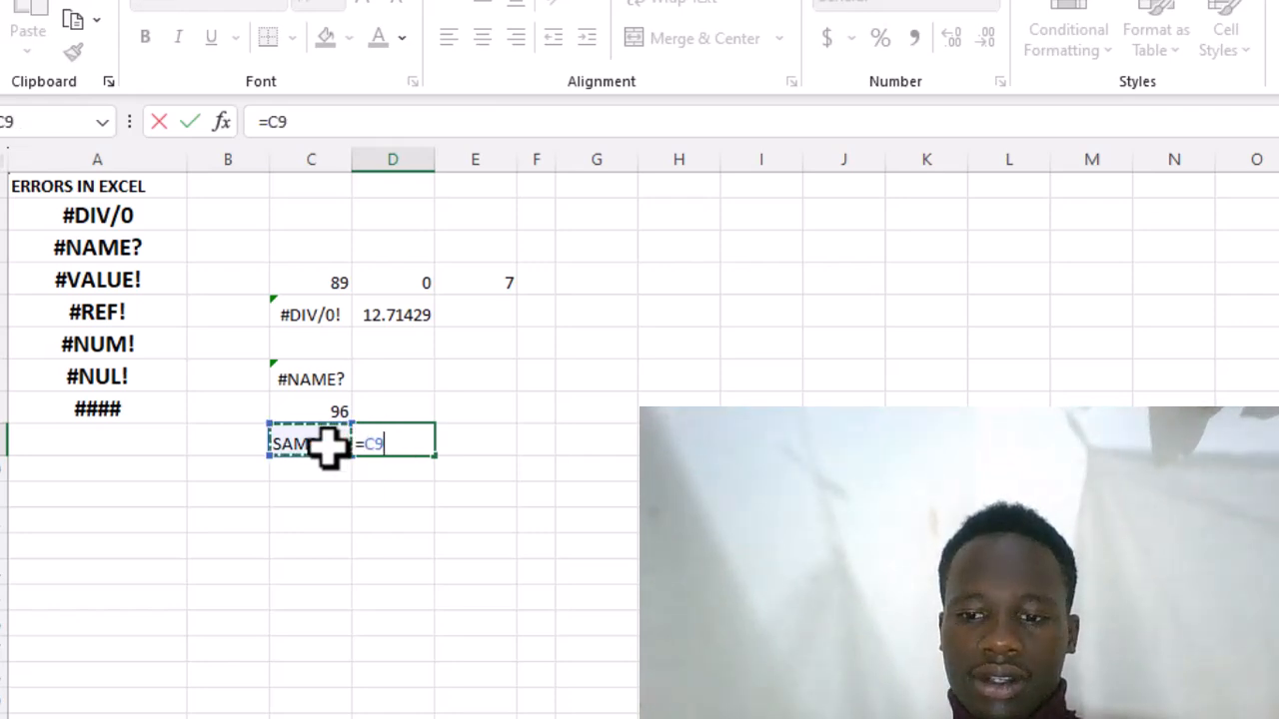
text(=)
key(BackSpace)
text(+)
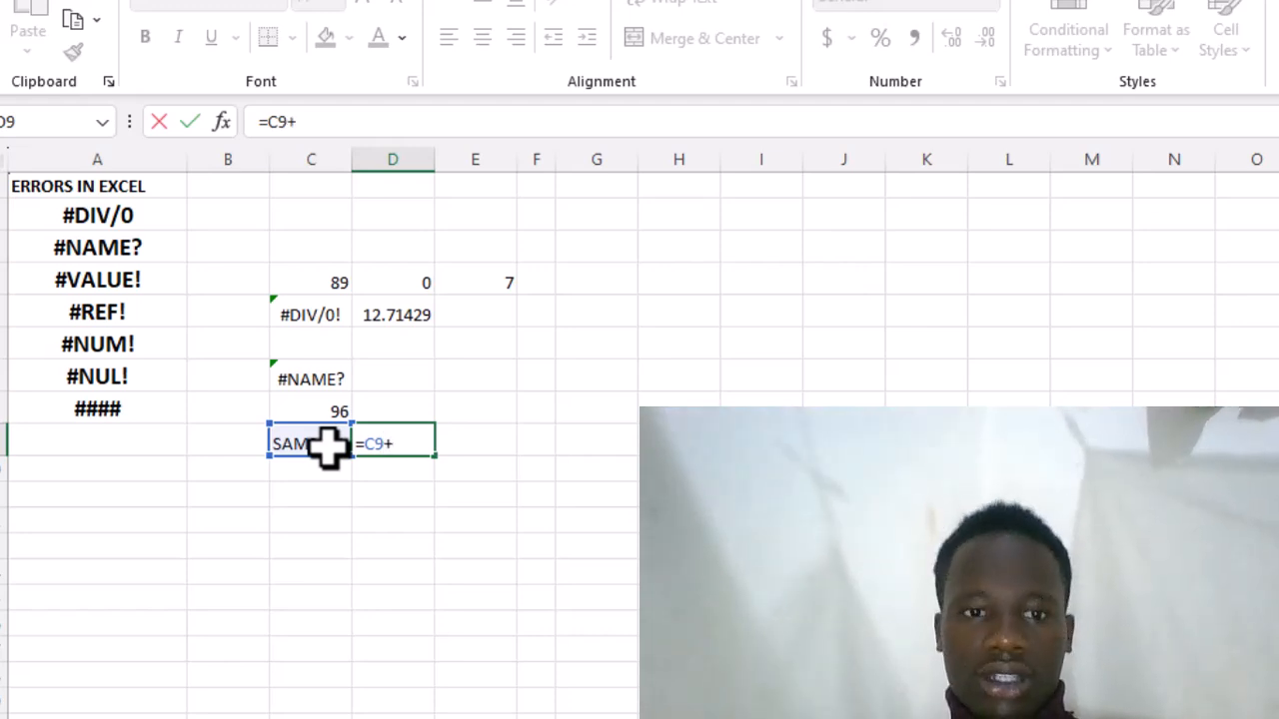
click(345, 305)
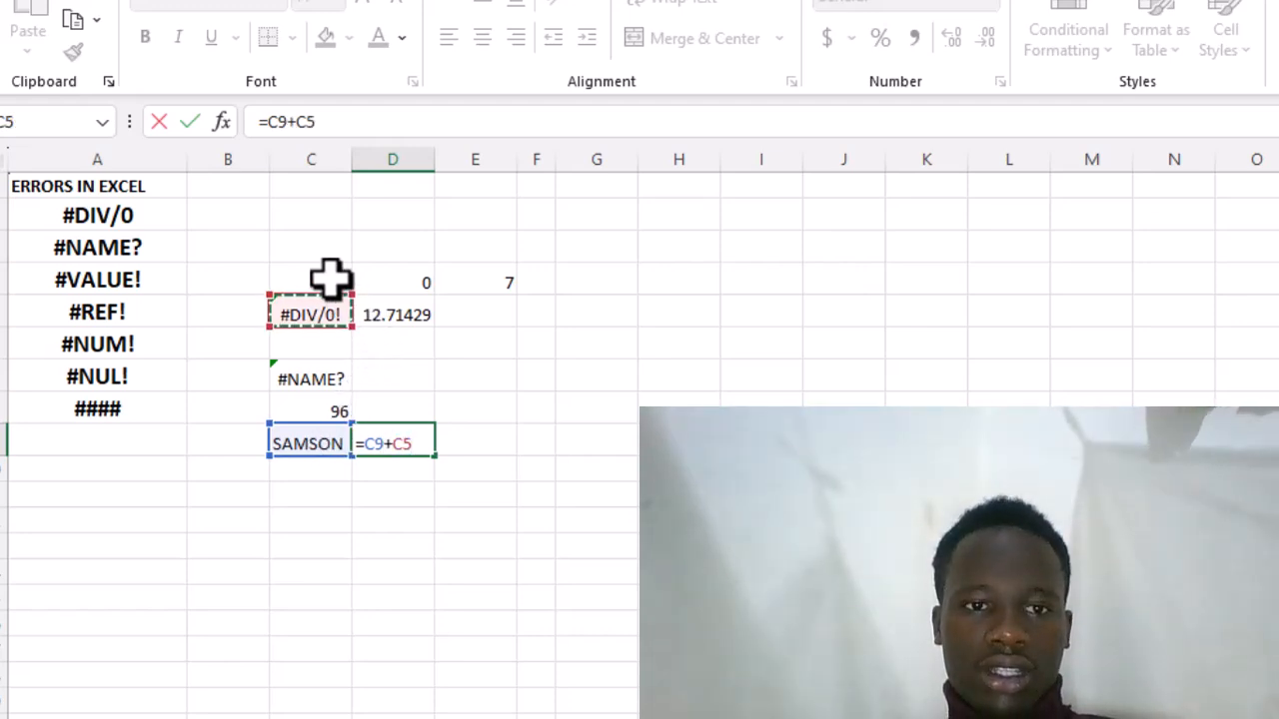
click(331, 280)
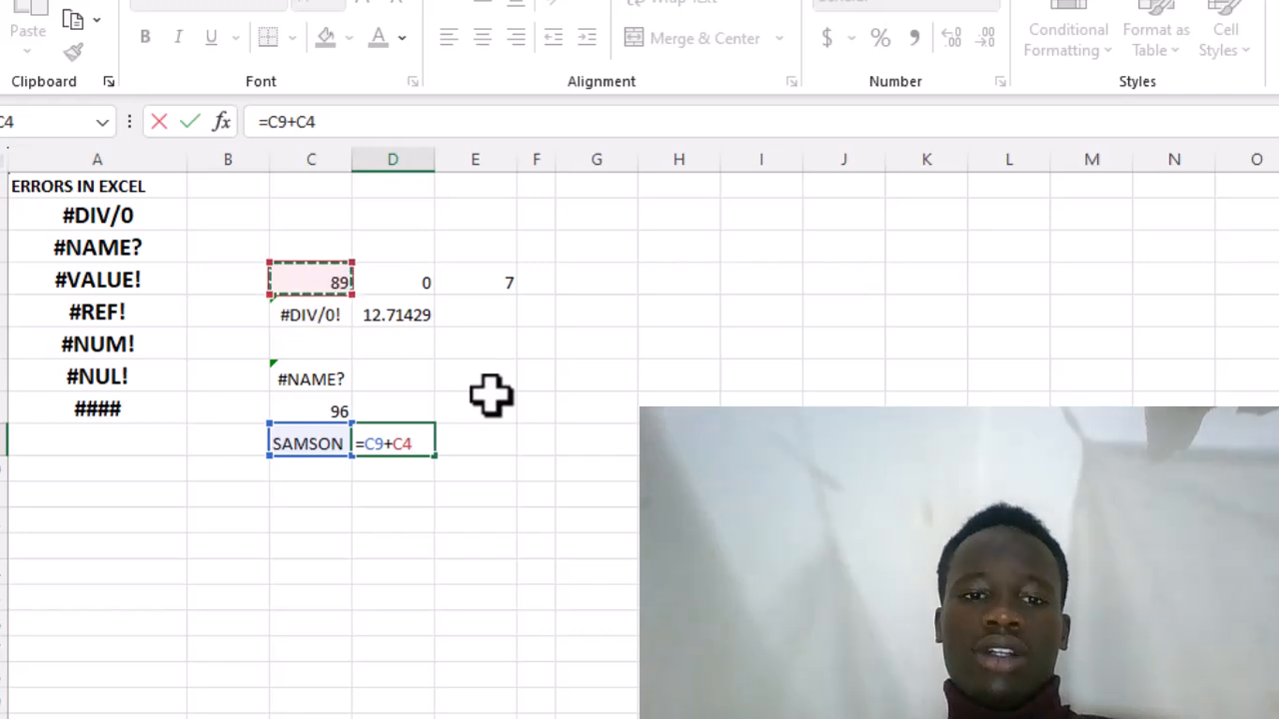
key(Return)
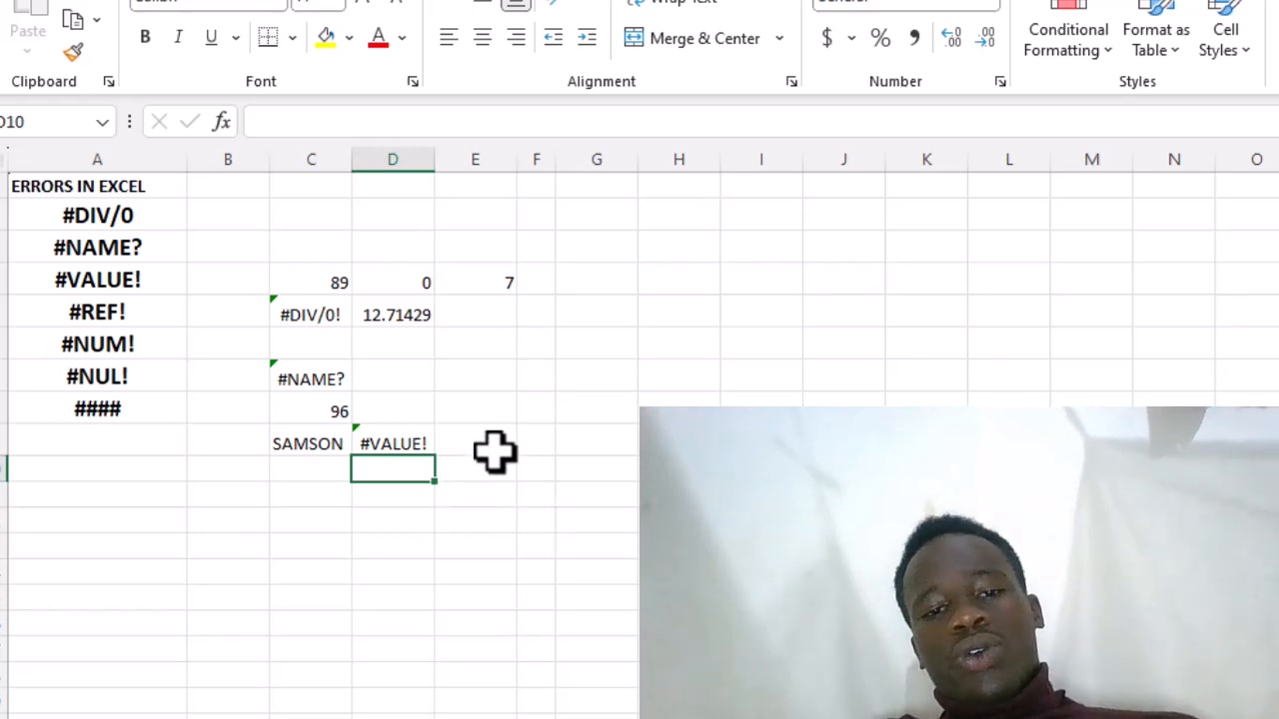
- Enter the number 70 in cell B11 as a value for a sum
click(415, 492)
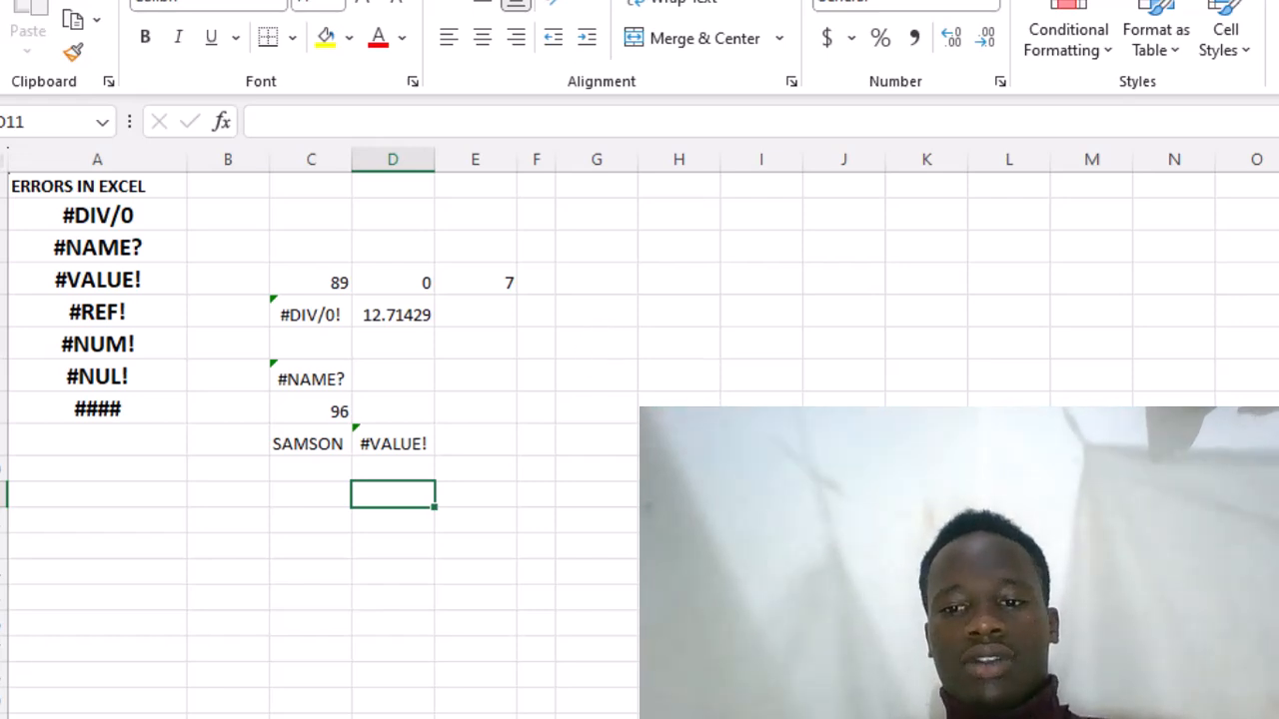
click(228, 494)
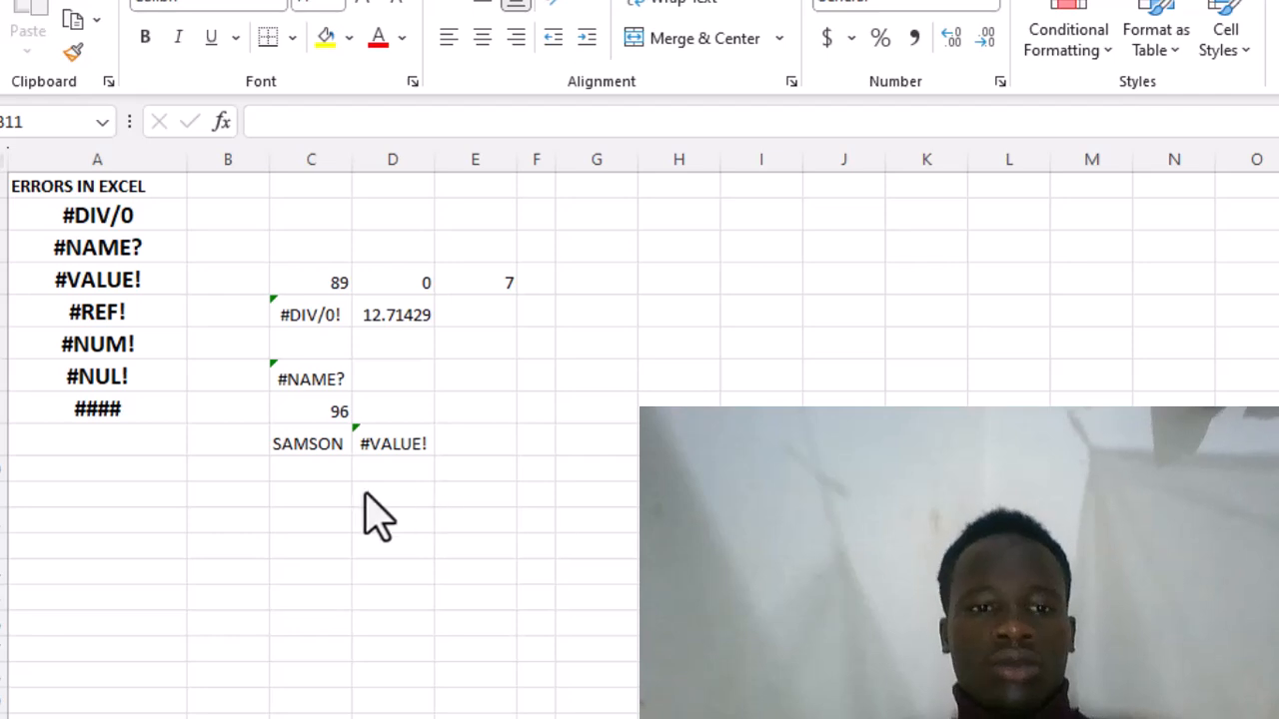
click(215, 490)
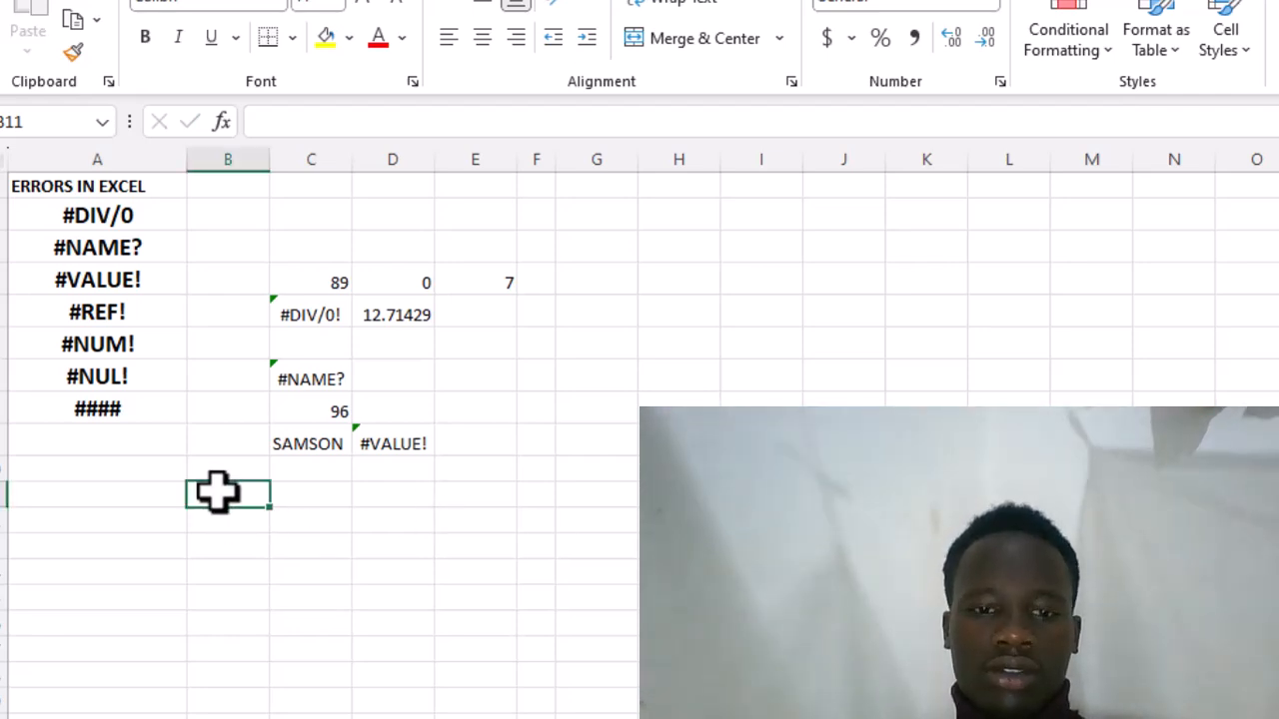
text(70)
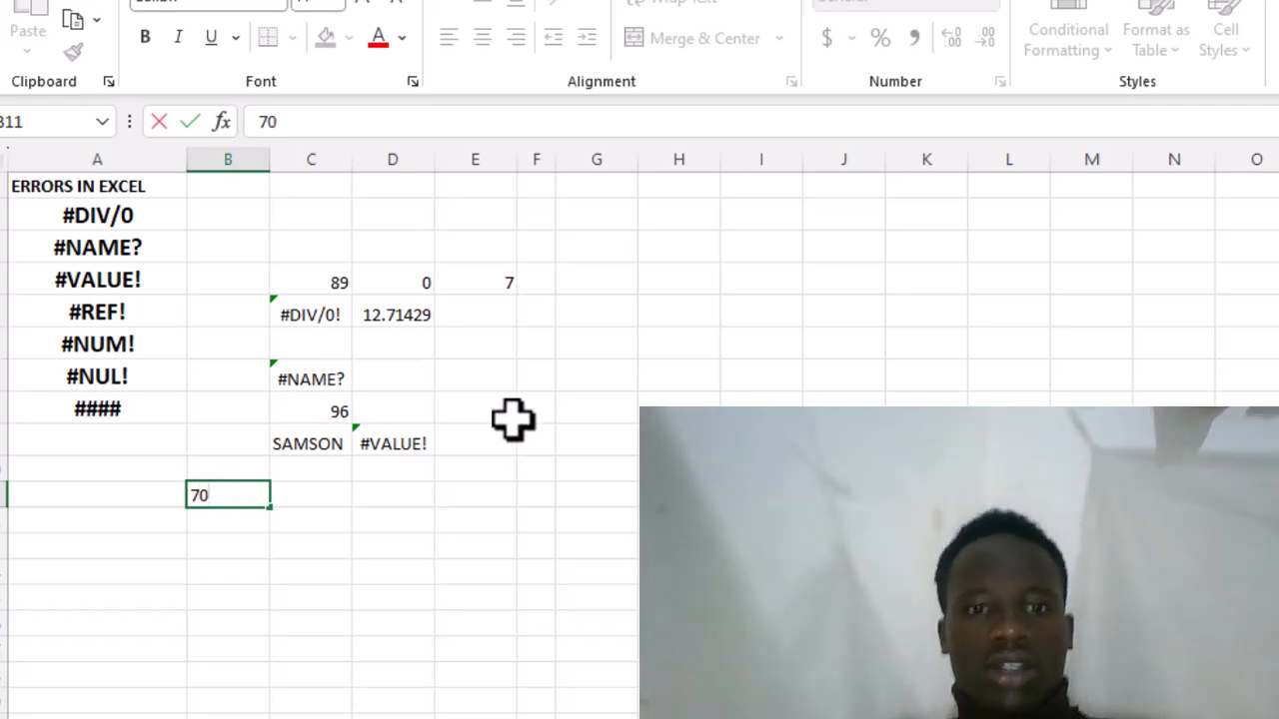
- Enter the formula =SUM(C4,B11) in cell G6 to add the two referenced numbers
click(579, 354)
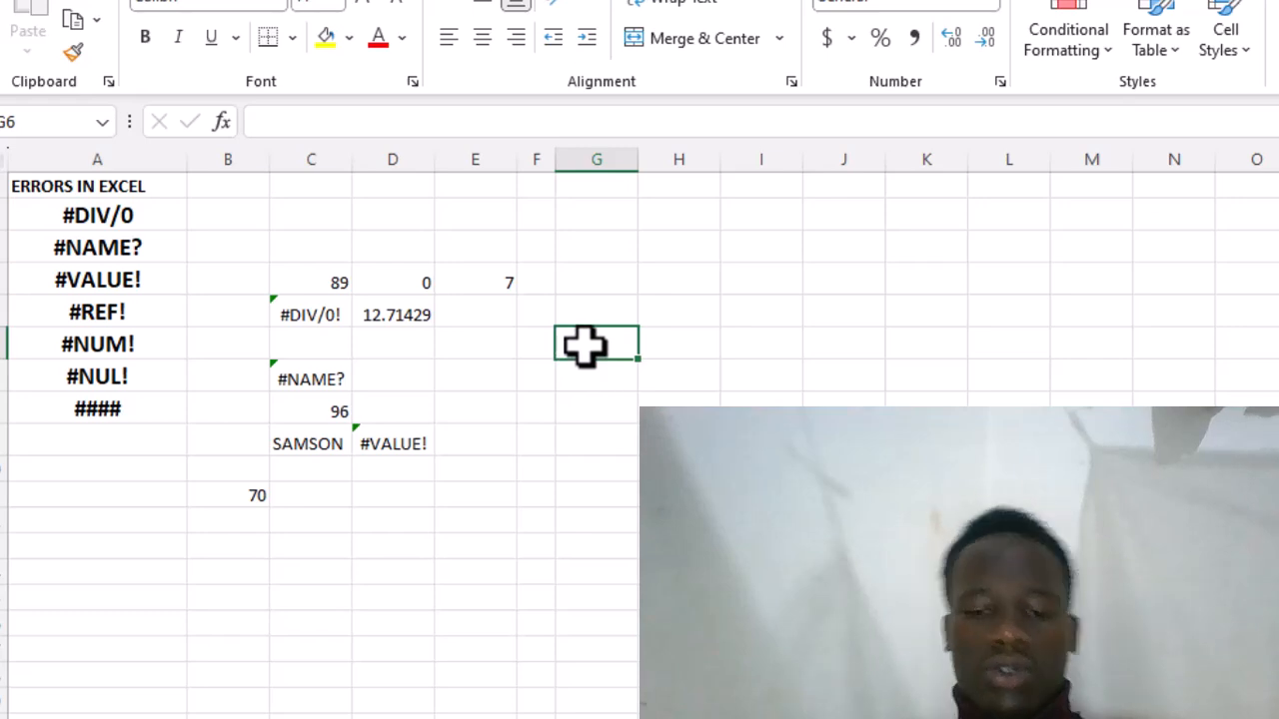
text(=)
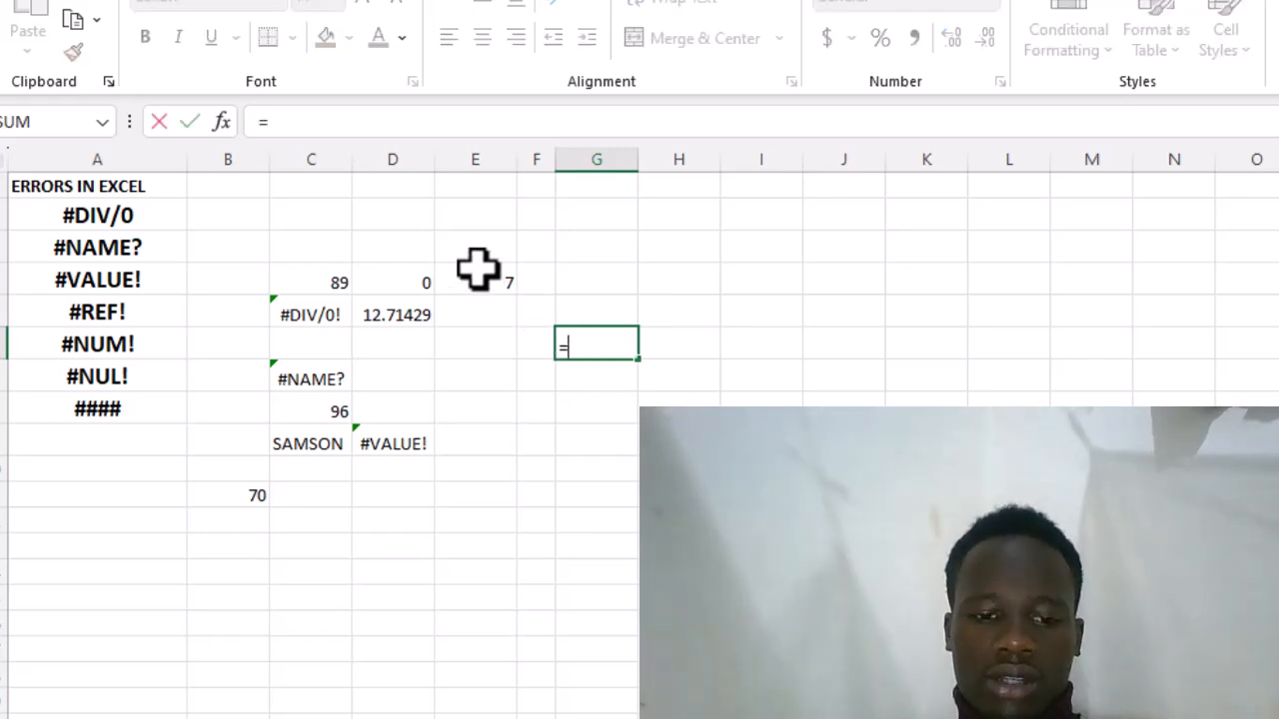
text(SUM)
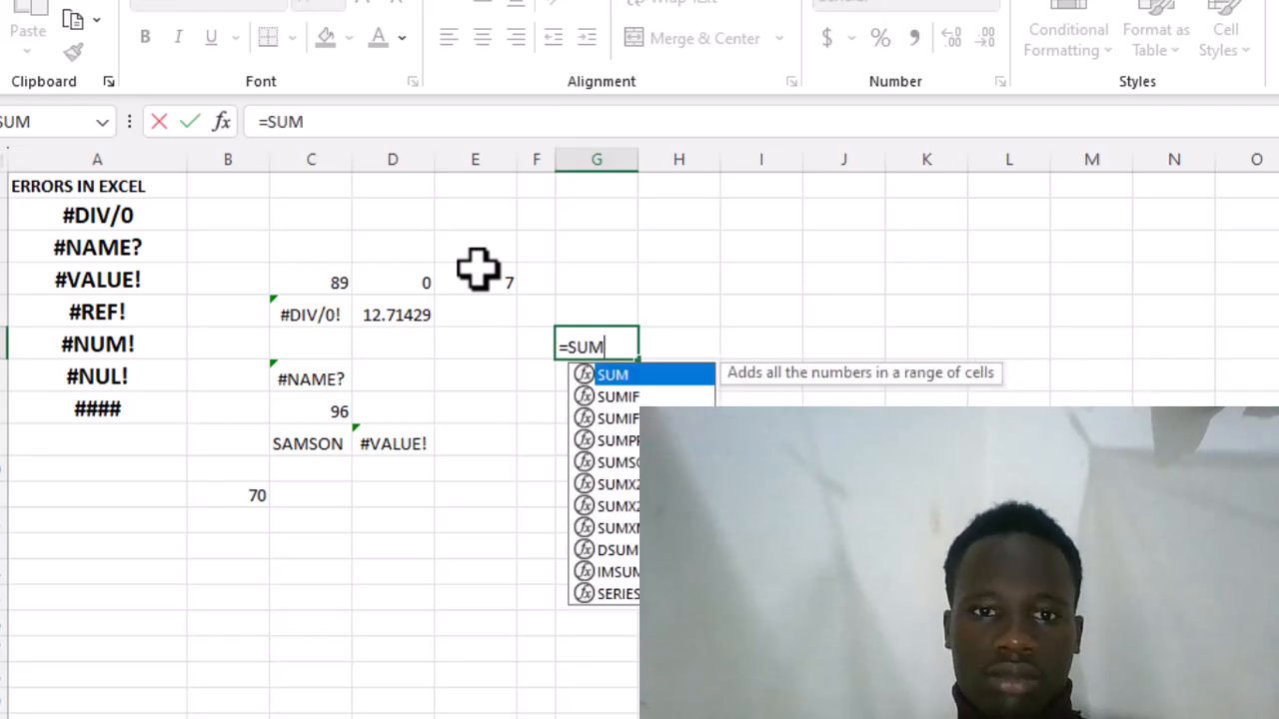
double_click(644, 376)
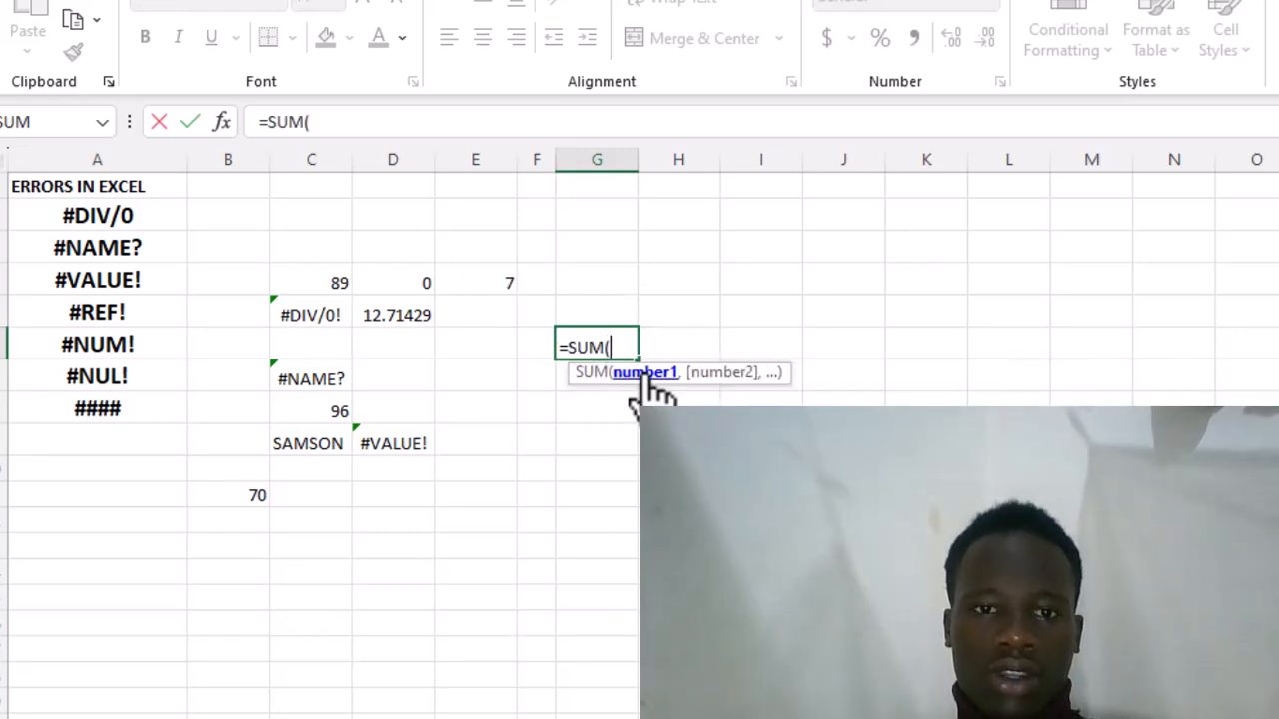
click(332, 278)
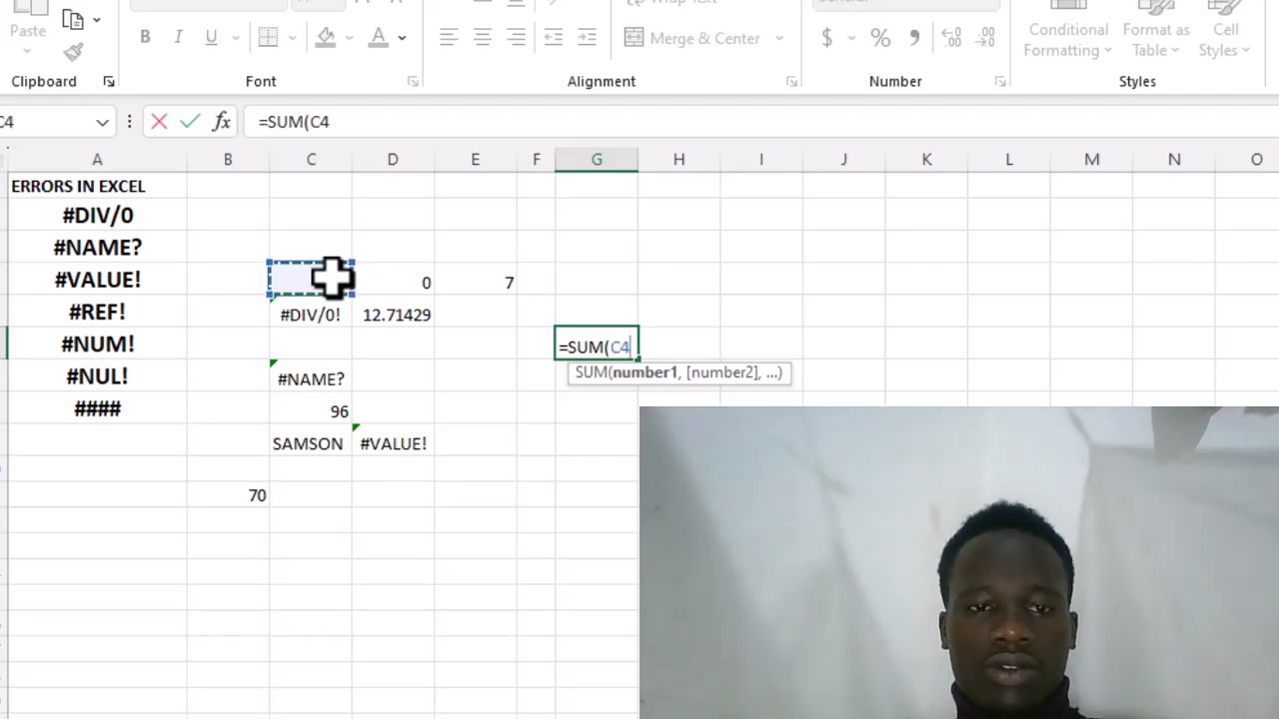
text(,)
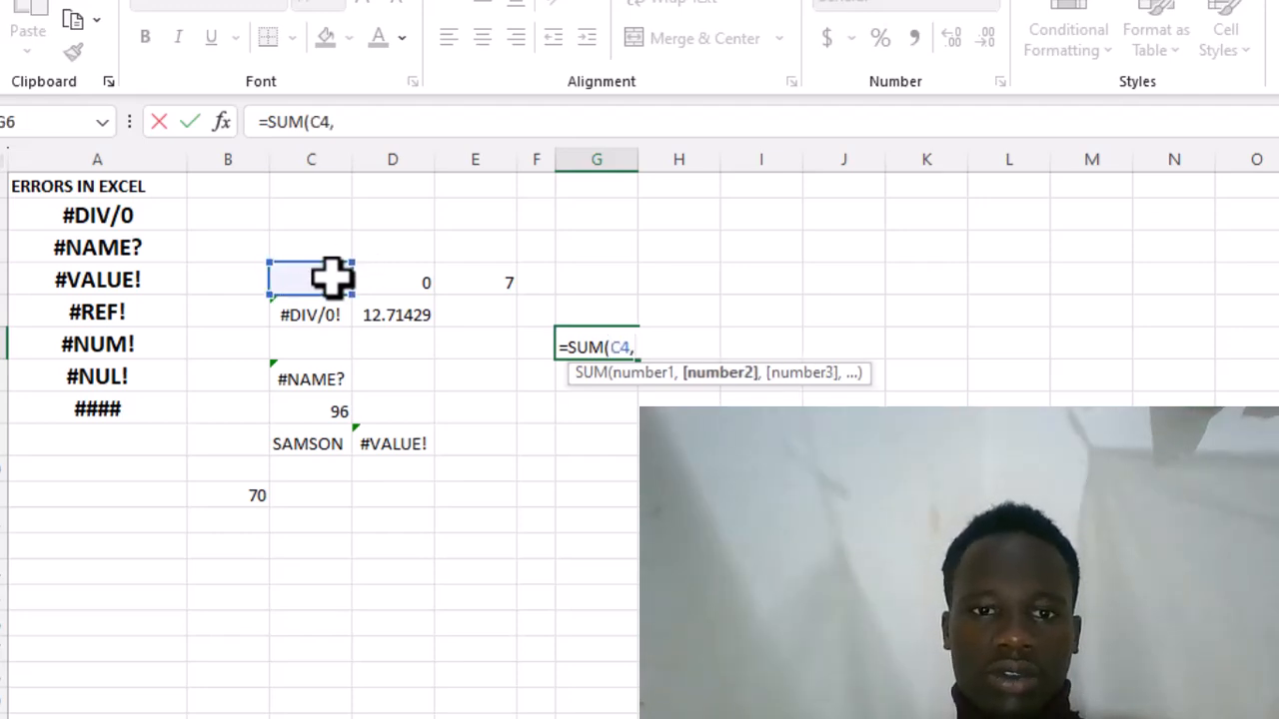
click(229, 505)
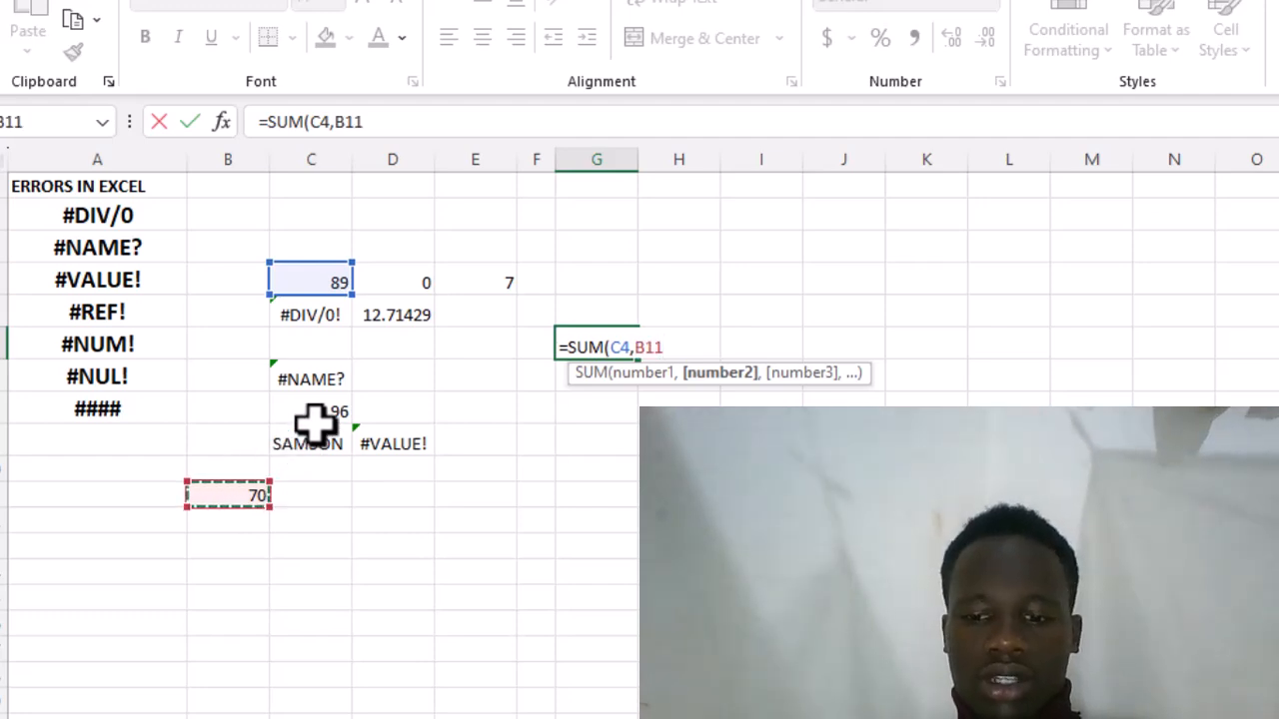
text())
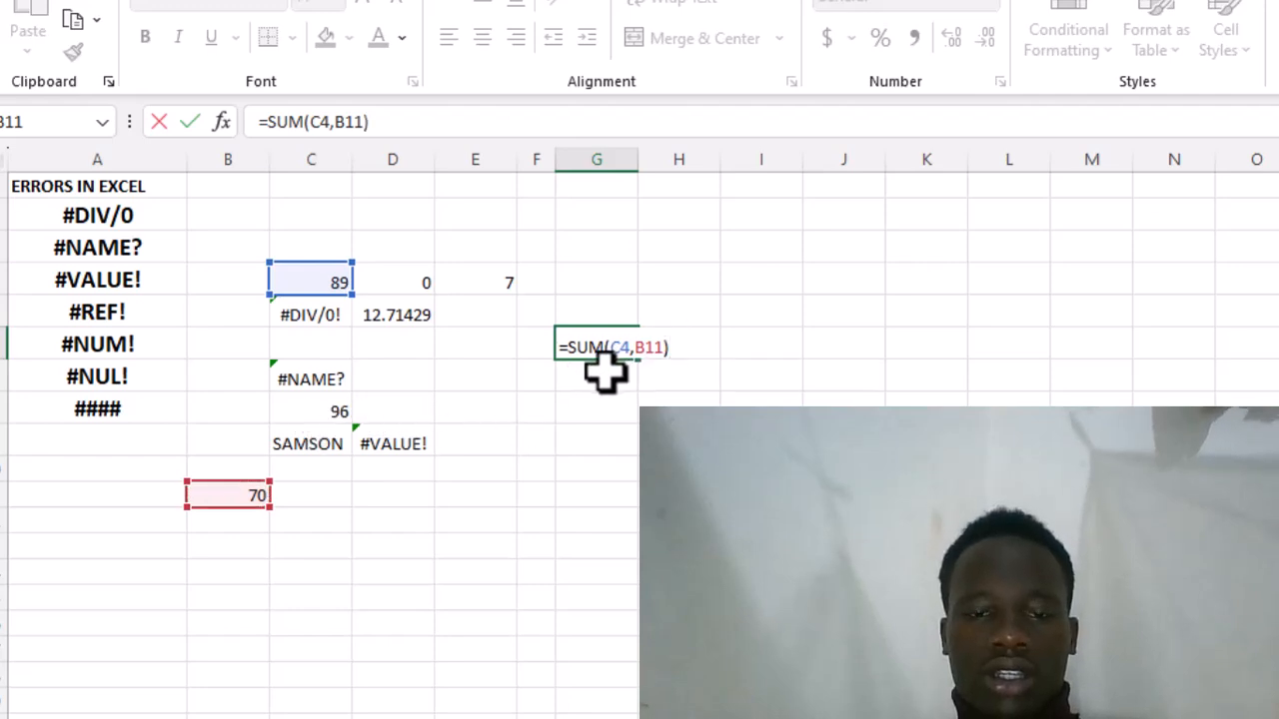
key(Return)
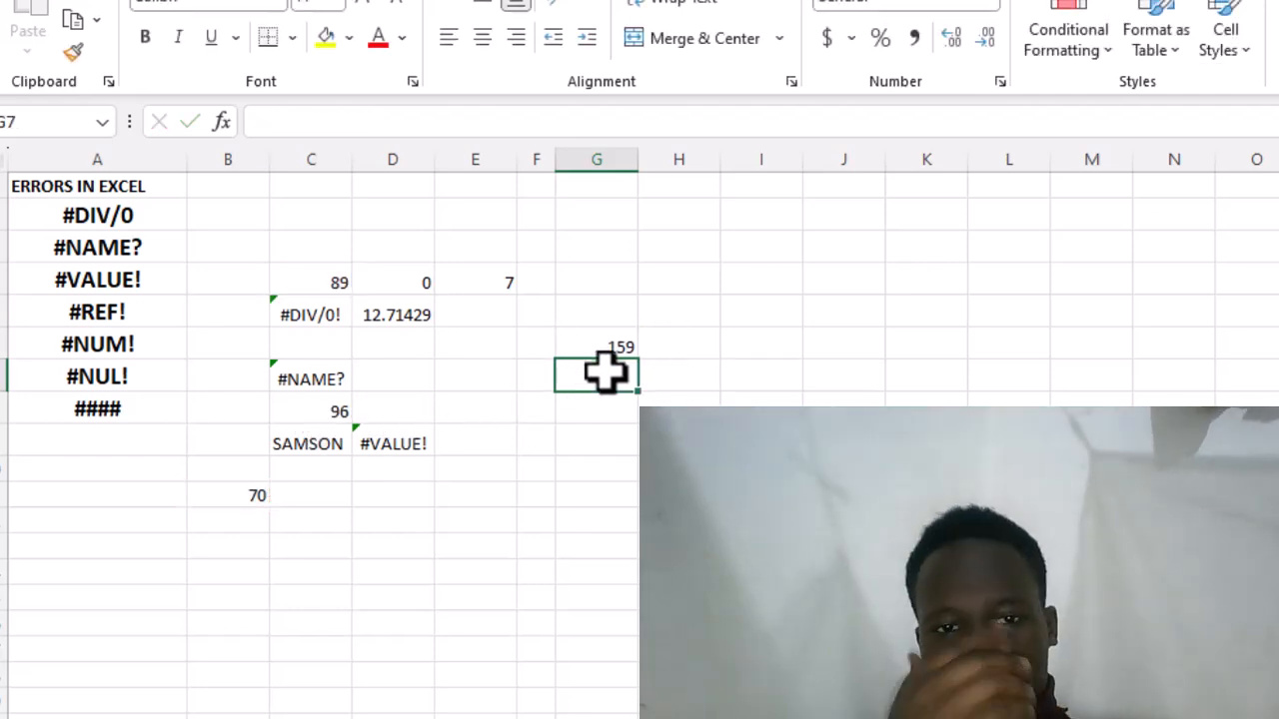
- Delete the entire row containing cell B11 to remove a cell referenced by the sum in G6
click(217, 493)
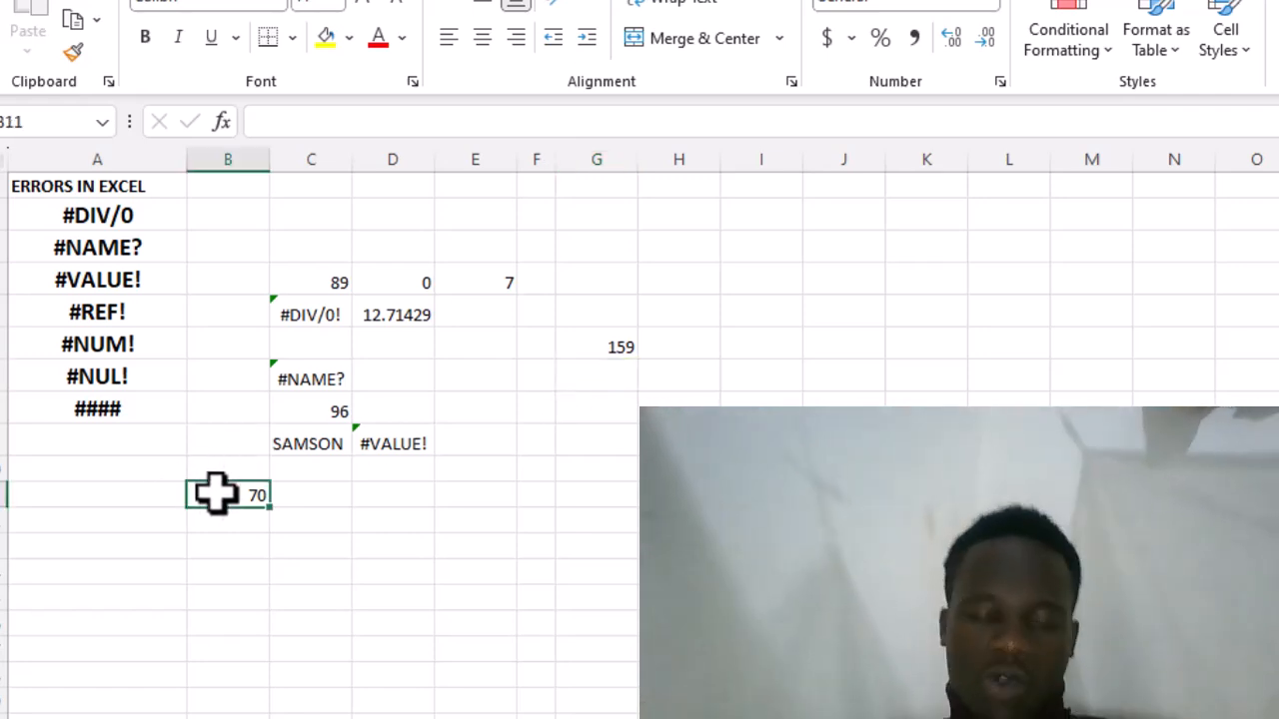
right_click(217, 494)
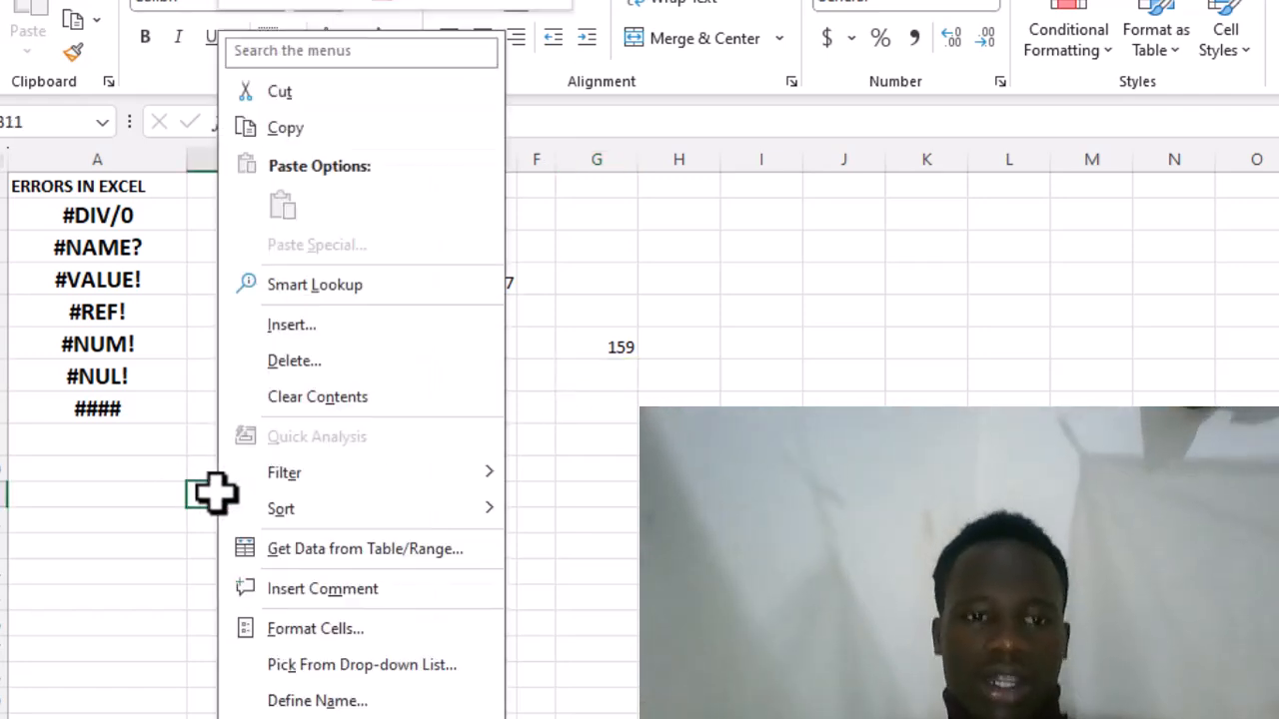
click(303, 361)
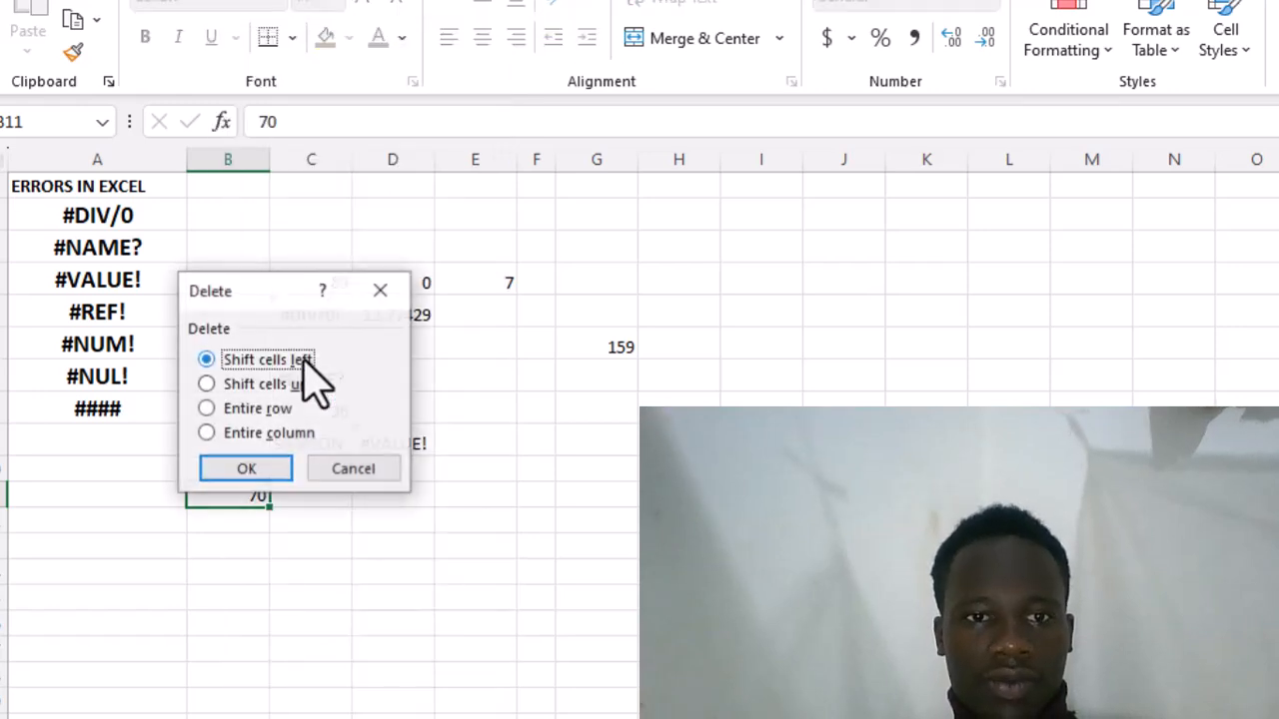
click(207, 409)
click(238, 474)
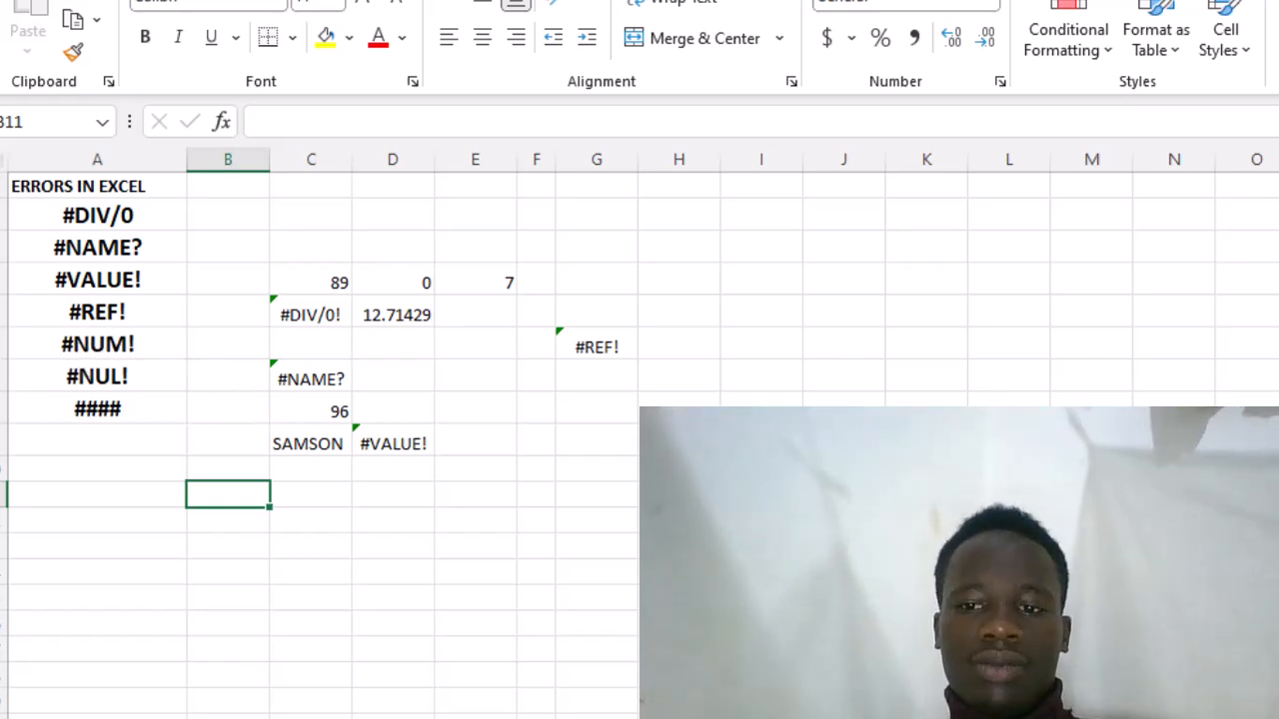
- Enter the formula =SQRT(-1) in cell G8 to take the square root of a negative number
double_click(601, 408)
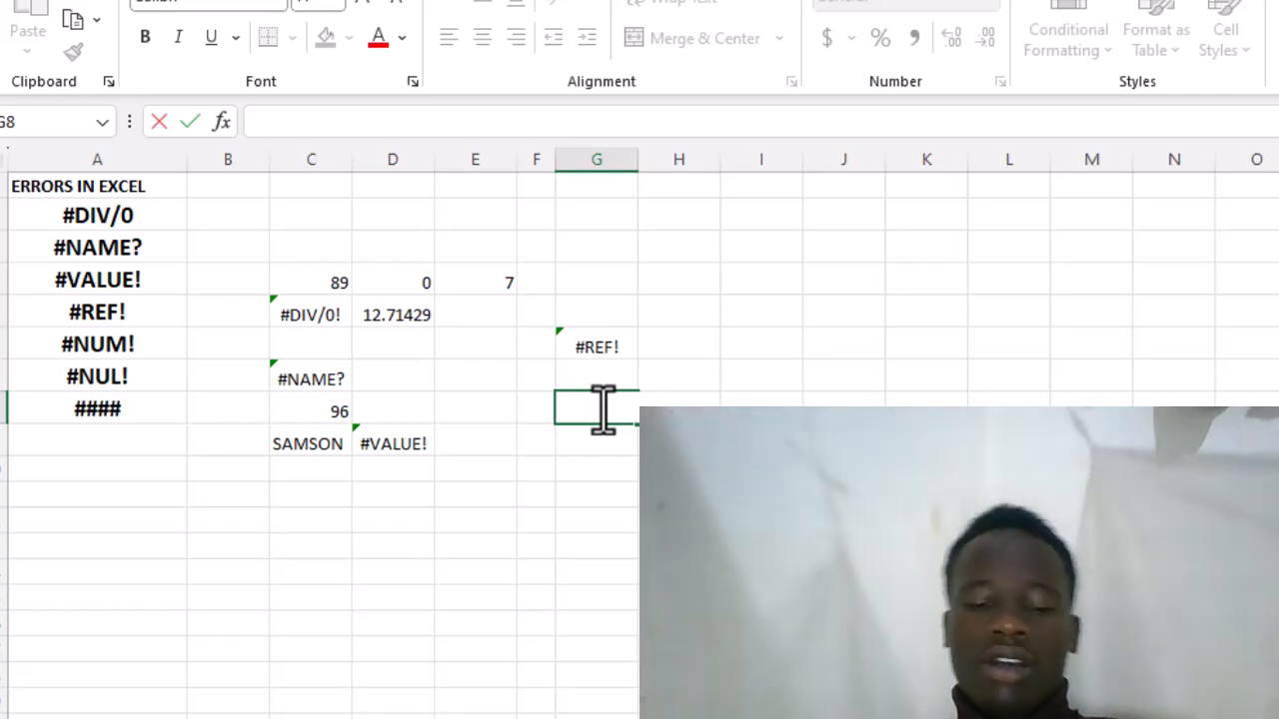
text(SQU)
key(BackSpace)
key(BackSpace)
key(BackSpace)
text(=)
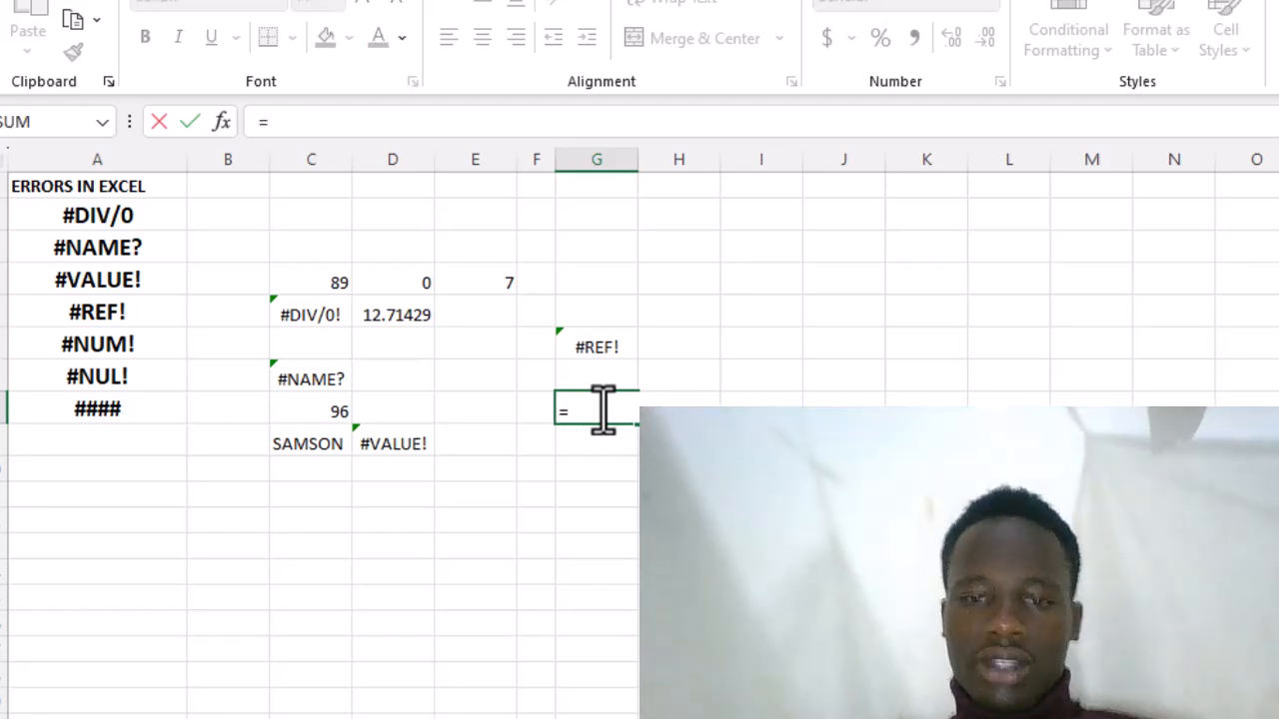
text(S)
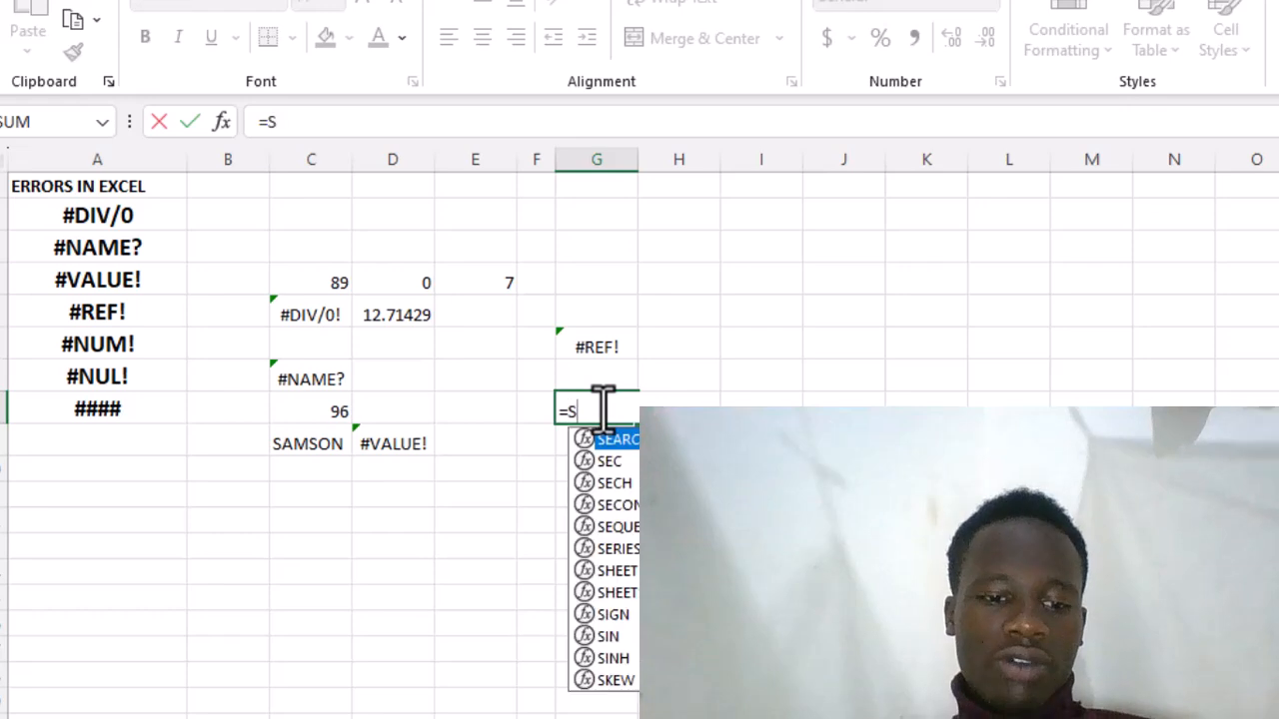
text(Q)
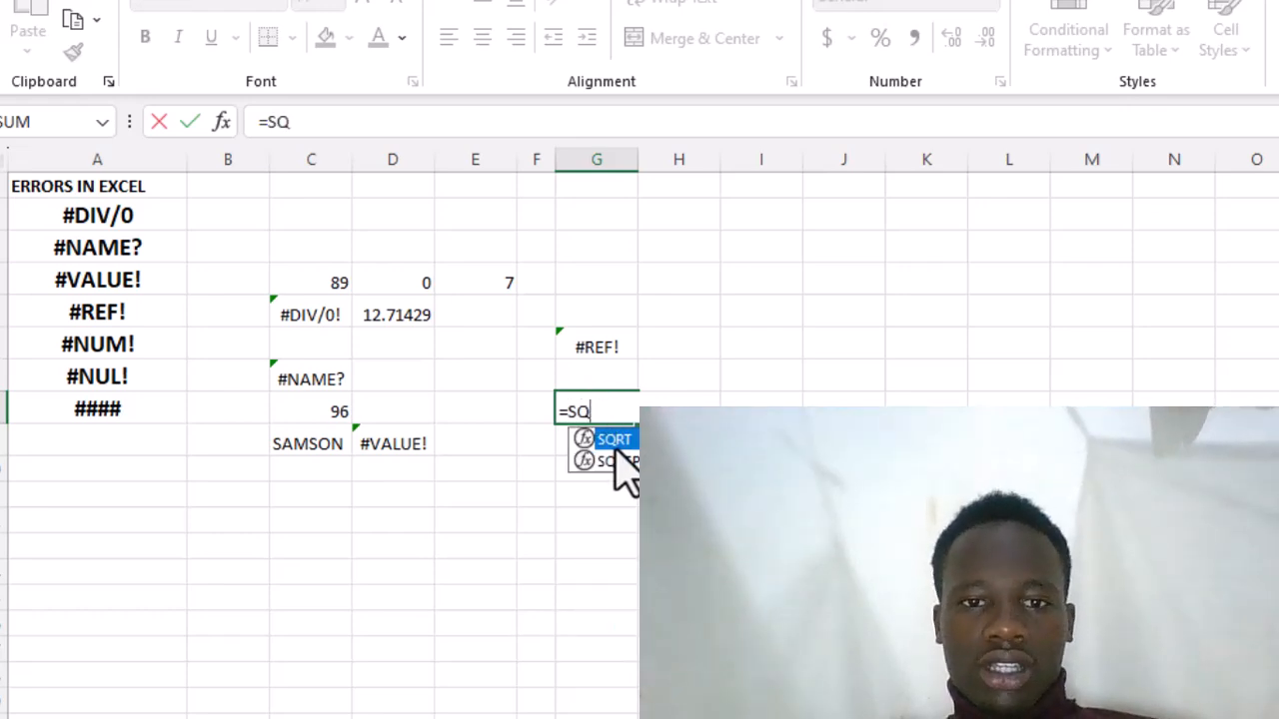
double_click(611, 439)
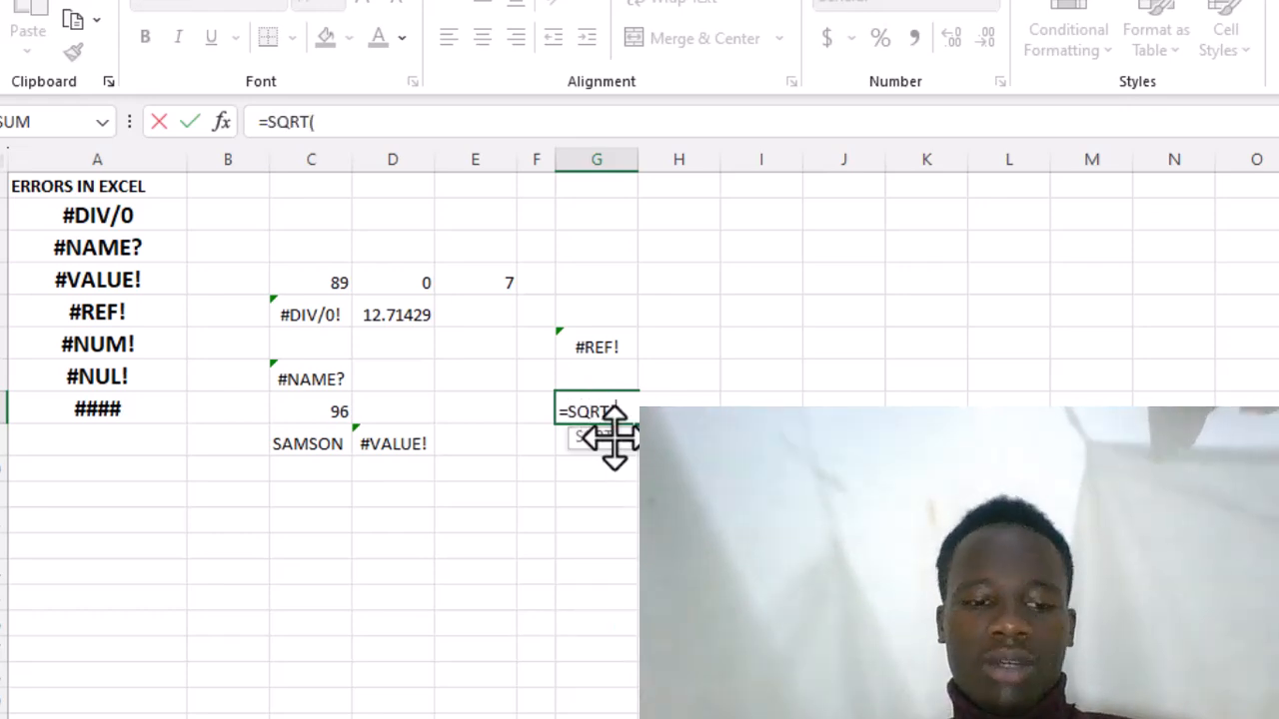
text(-1)
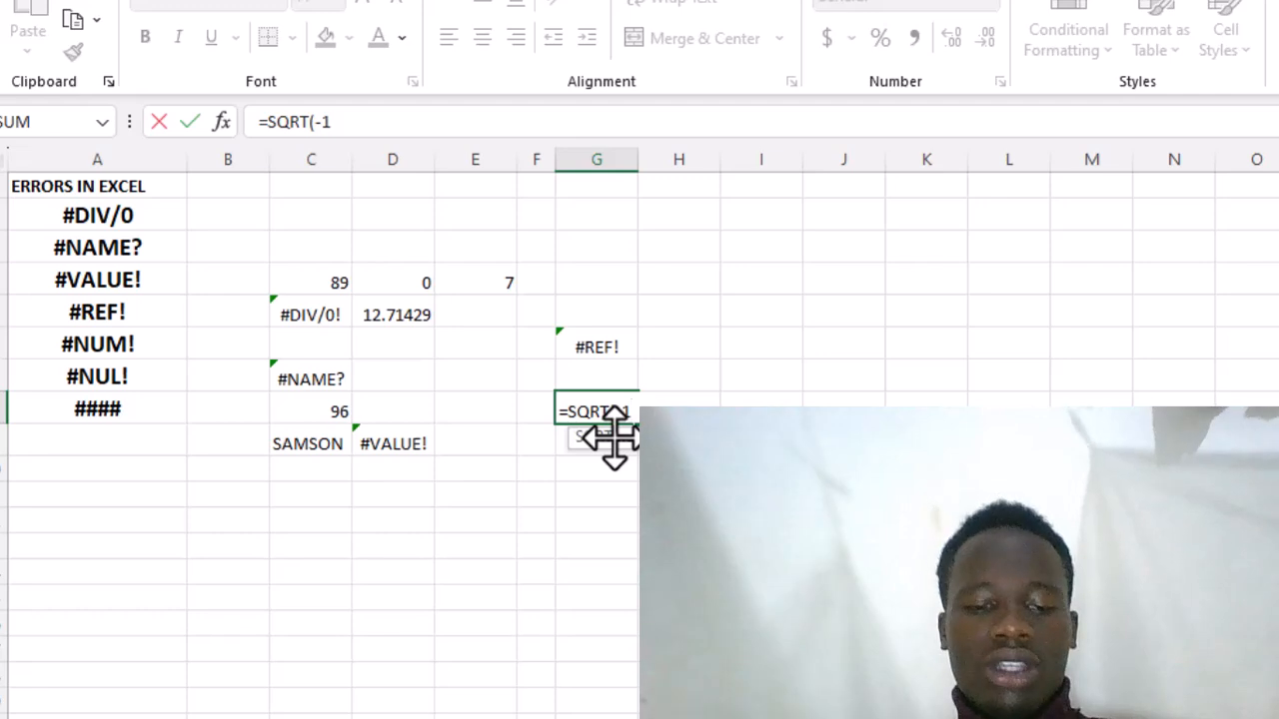
text())
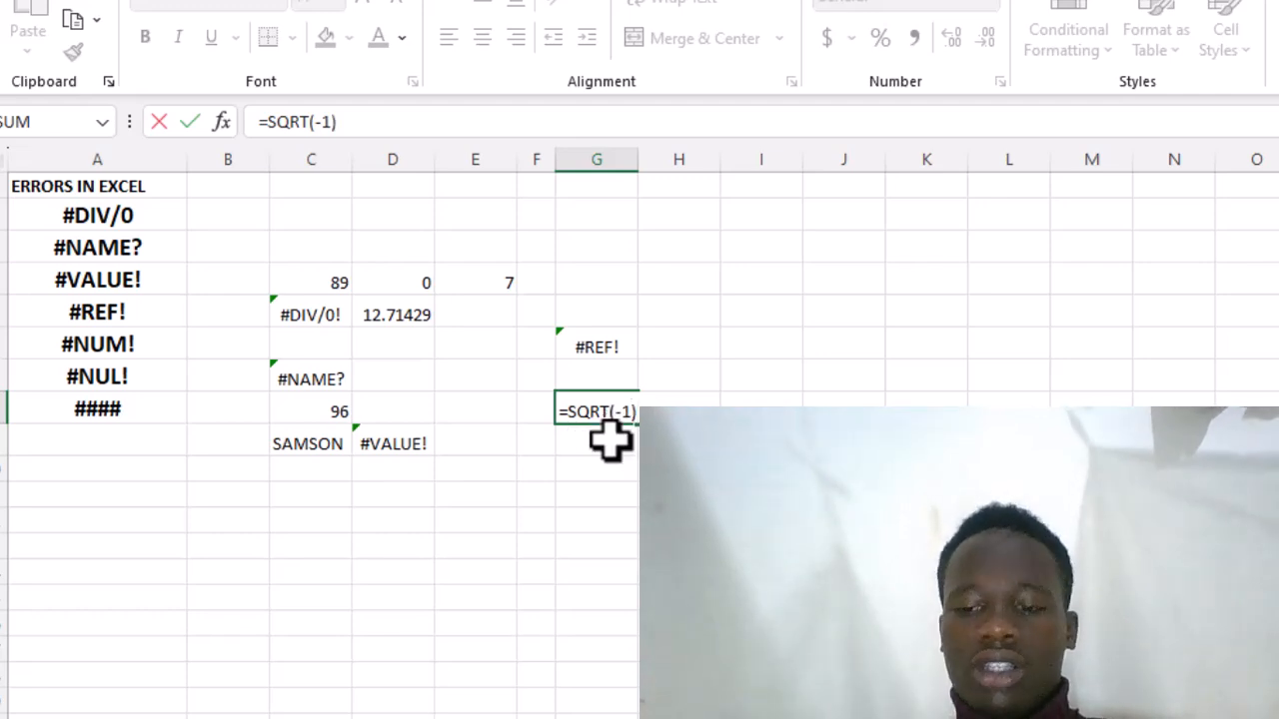
key(Return)
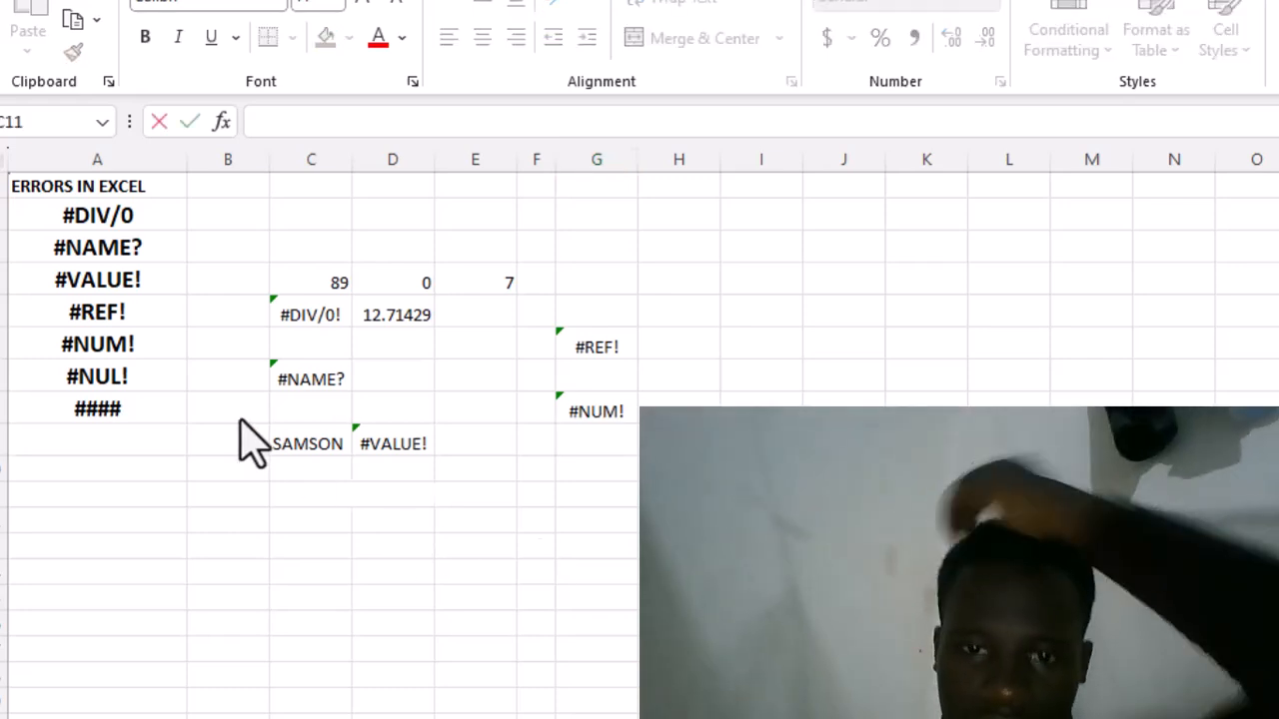
- Try to enter the incomplete formula =C4+ in cell C11, and clear everything after the equals sign
key(Return)
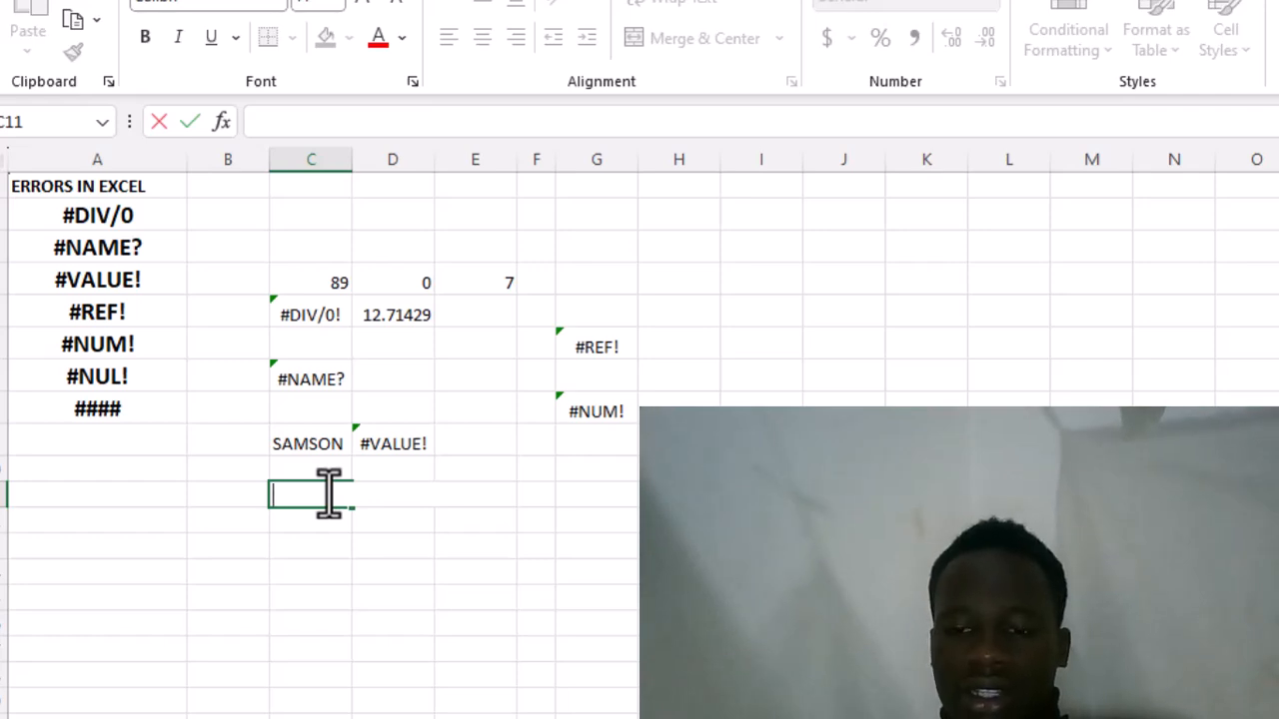
text(=)
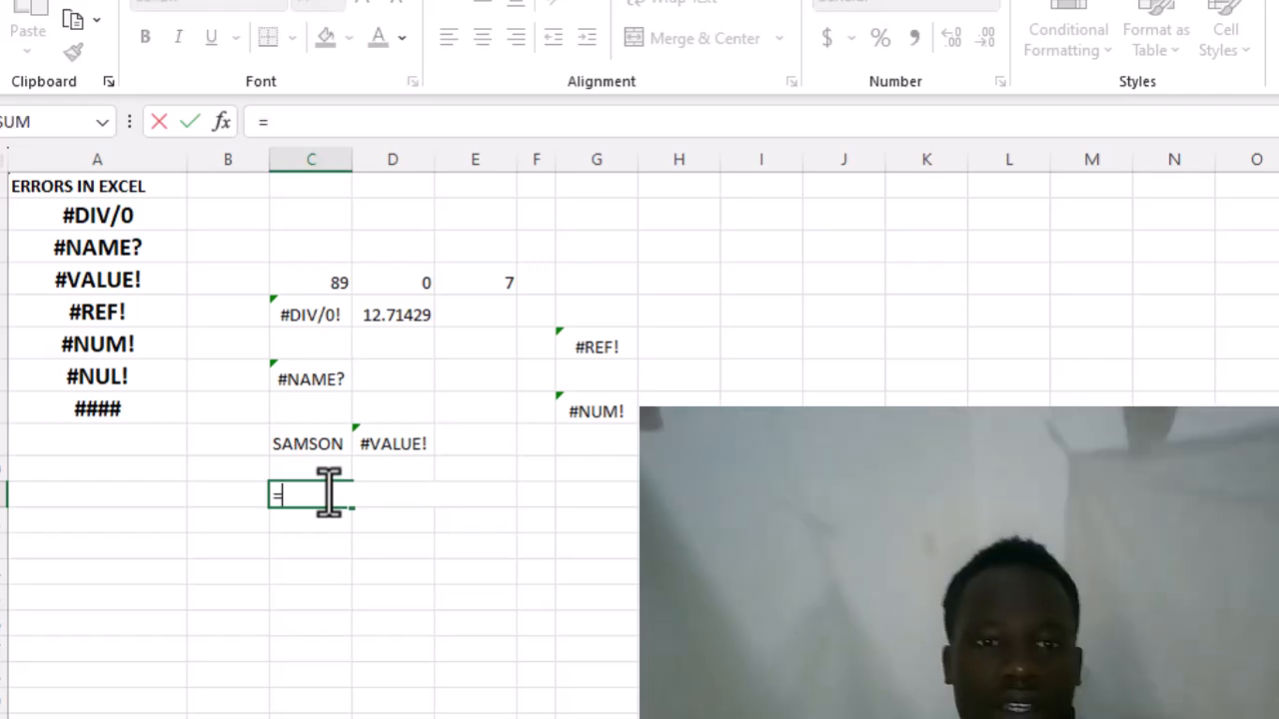
click(289, 276)
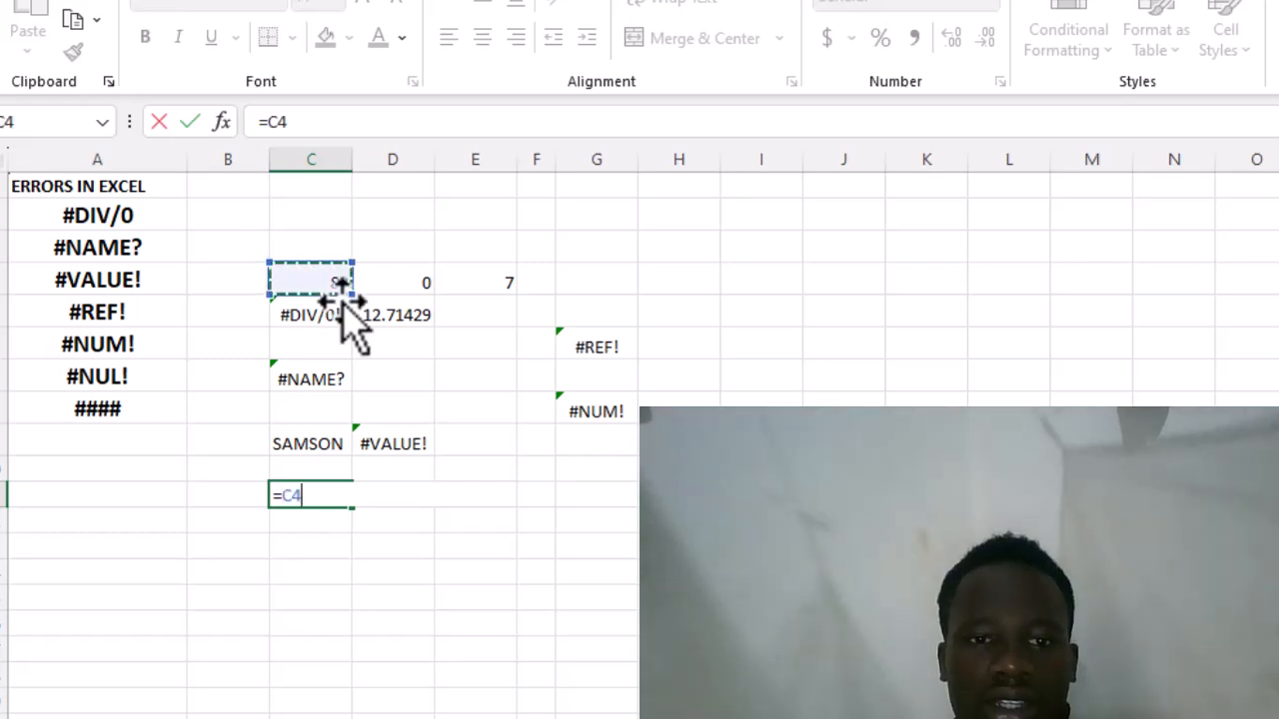
text(=)
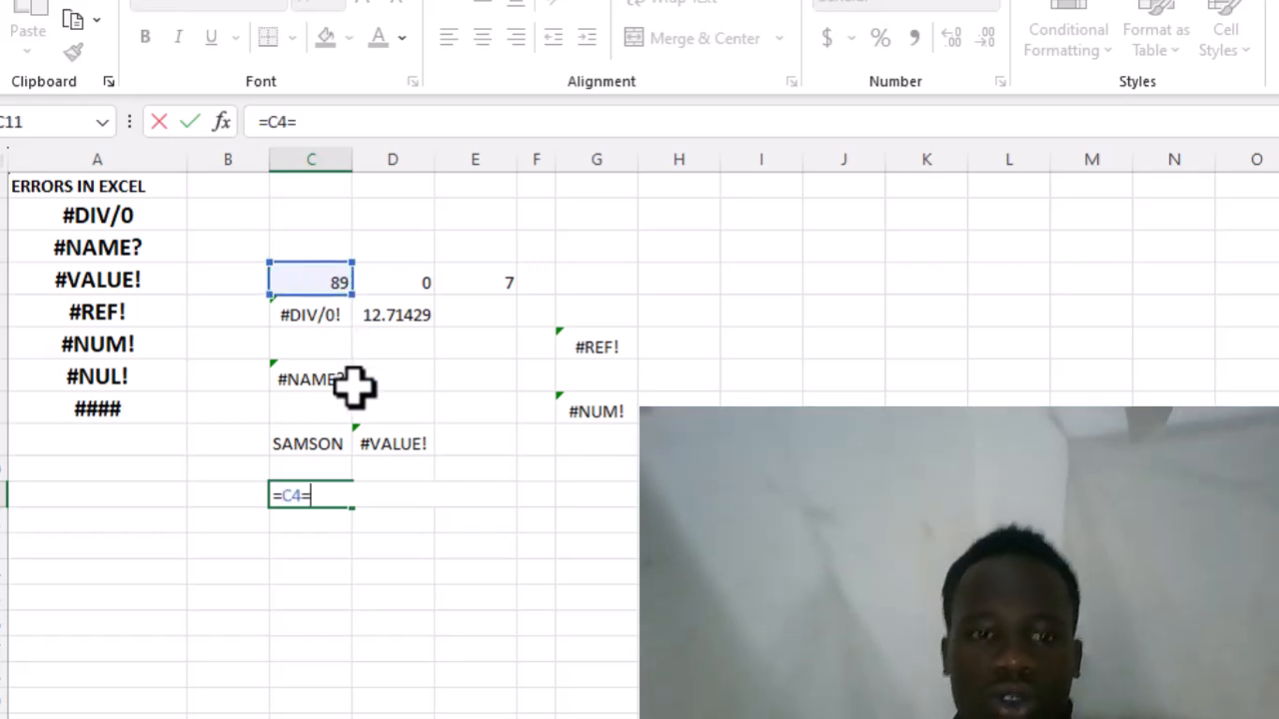
key(BackSpace)
text(+)
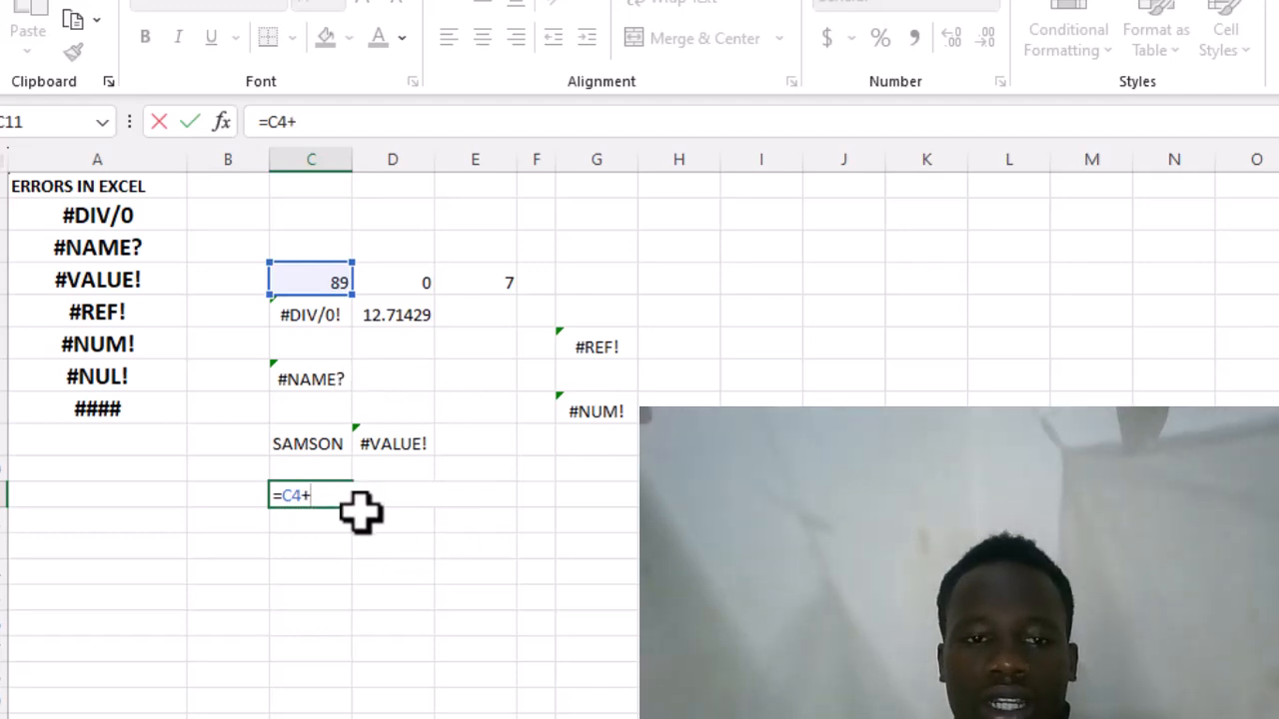
key(Return)
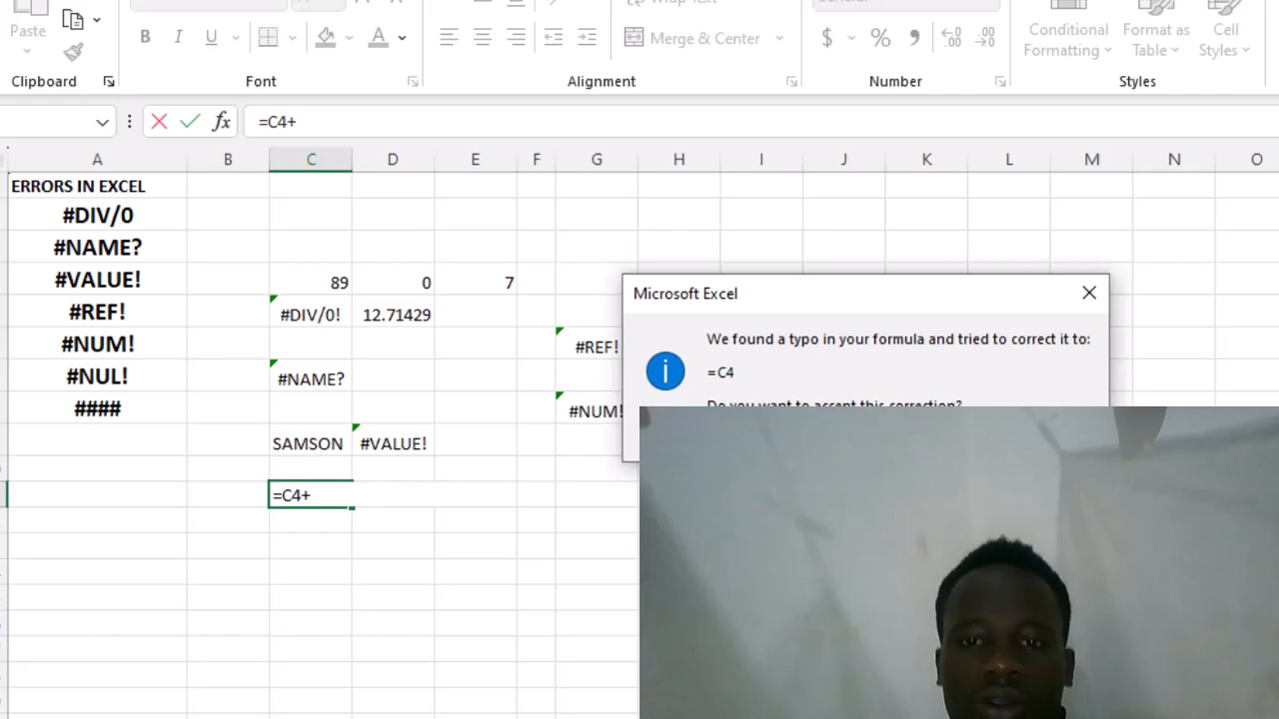
key(Escape)
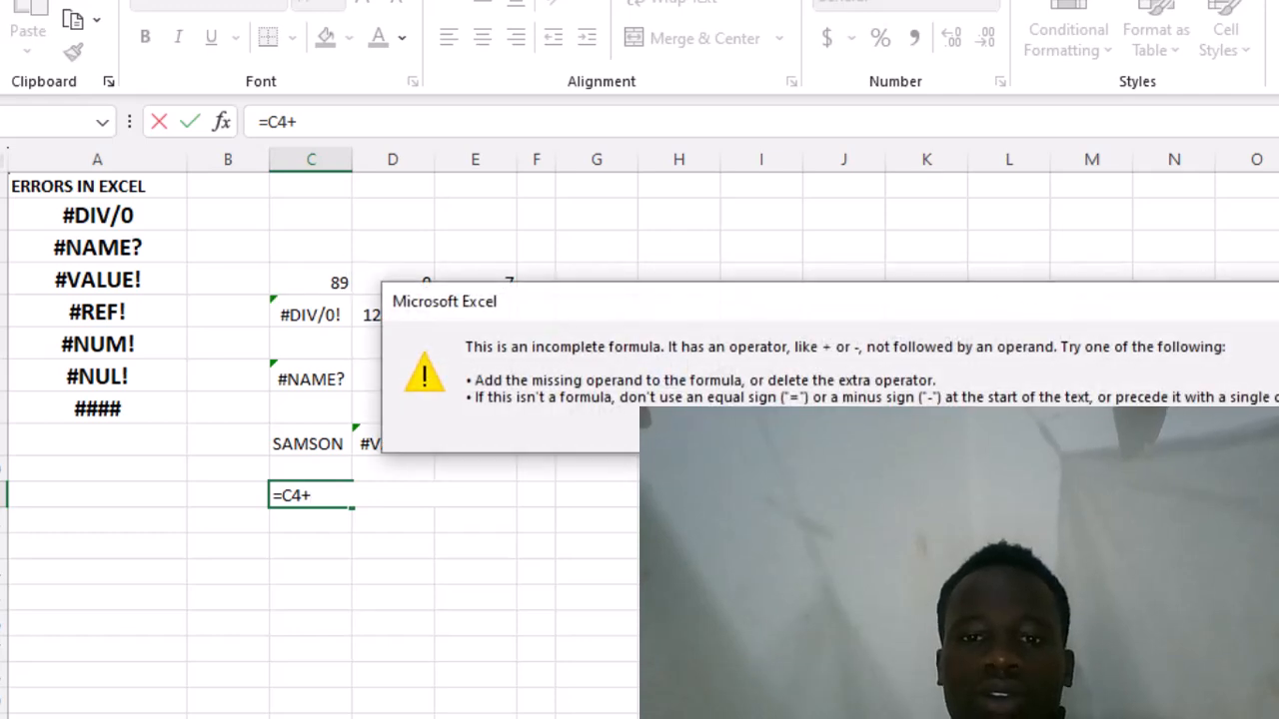
key(Return)
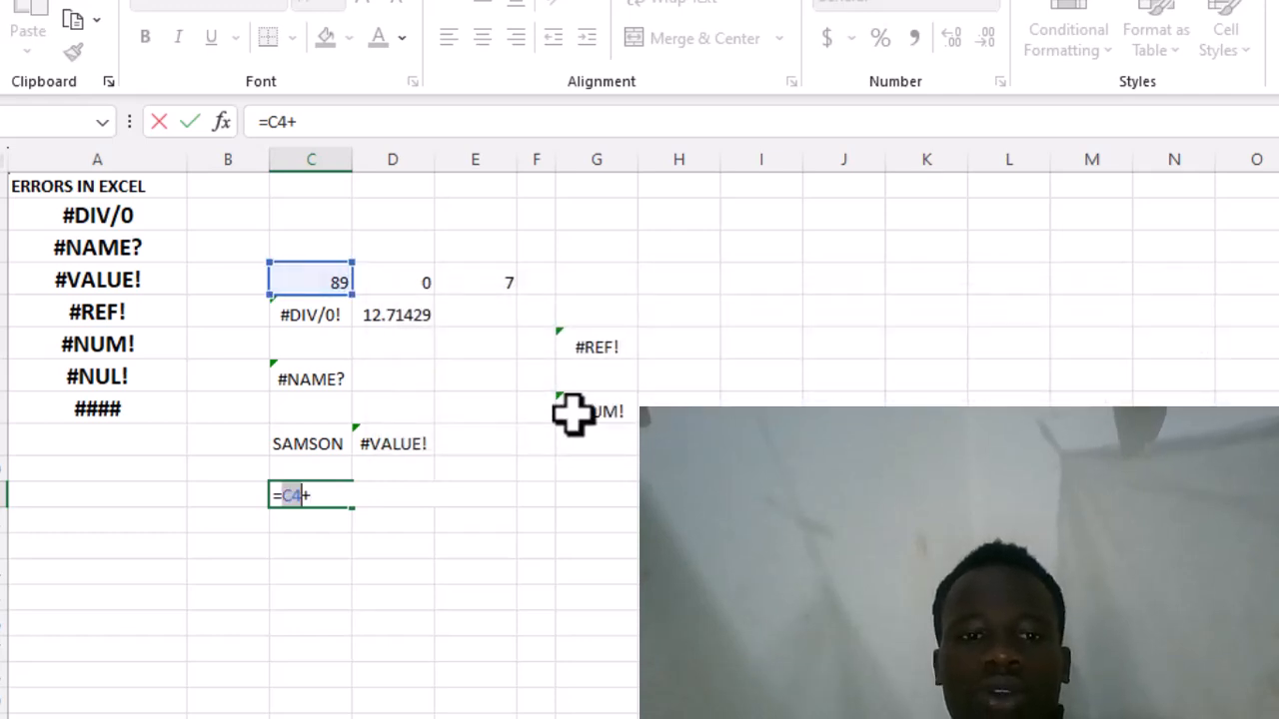
click(319, 499)
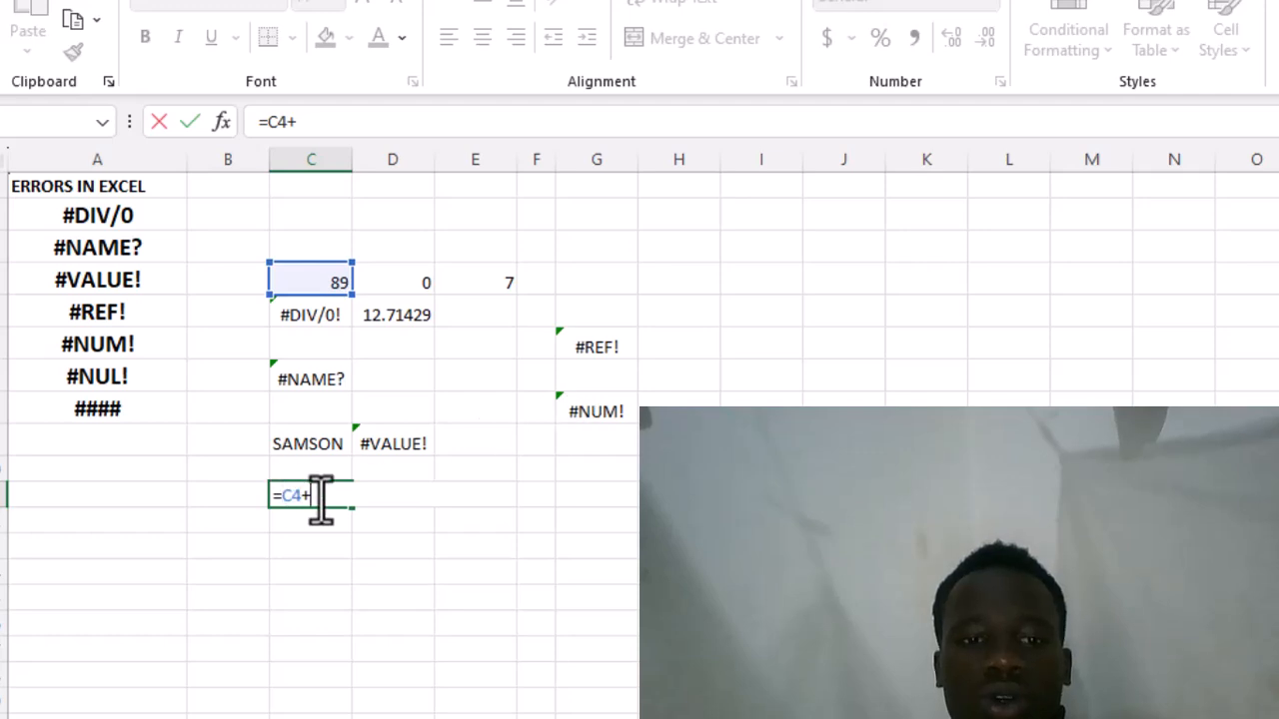
key(BackSpace)
key(BackSpace)
key(BackSpace)
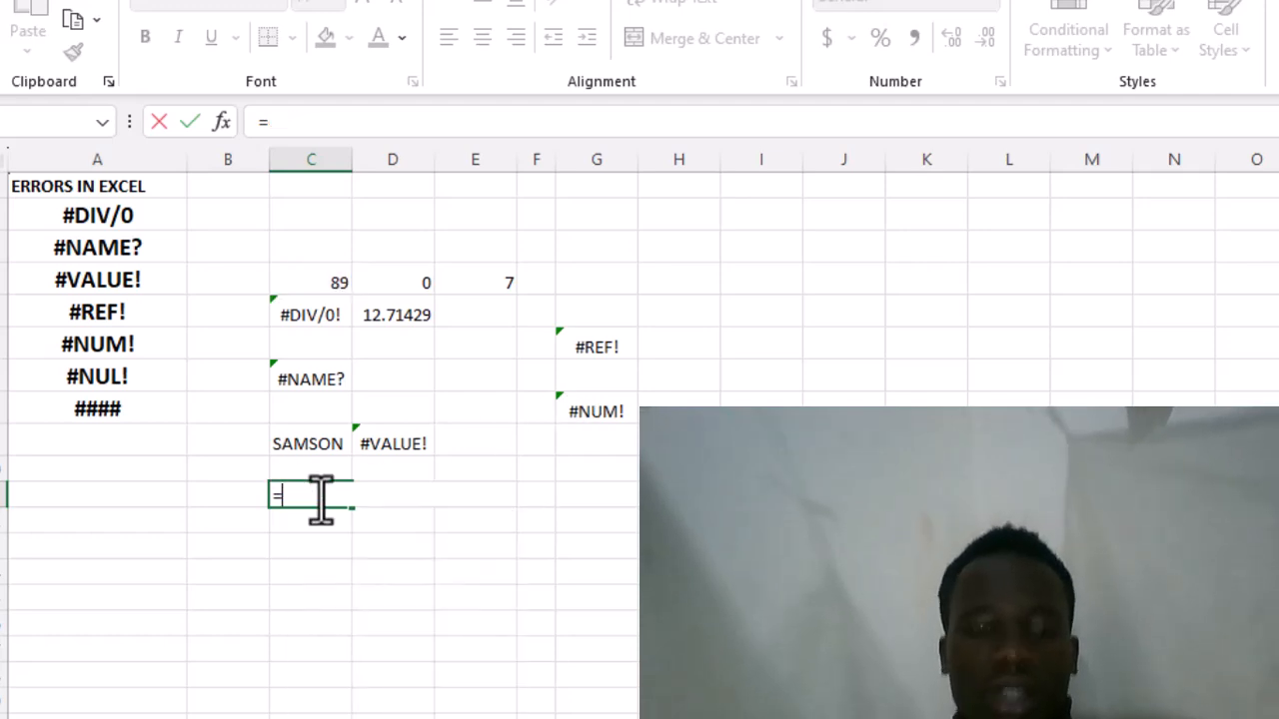
text(SUM)
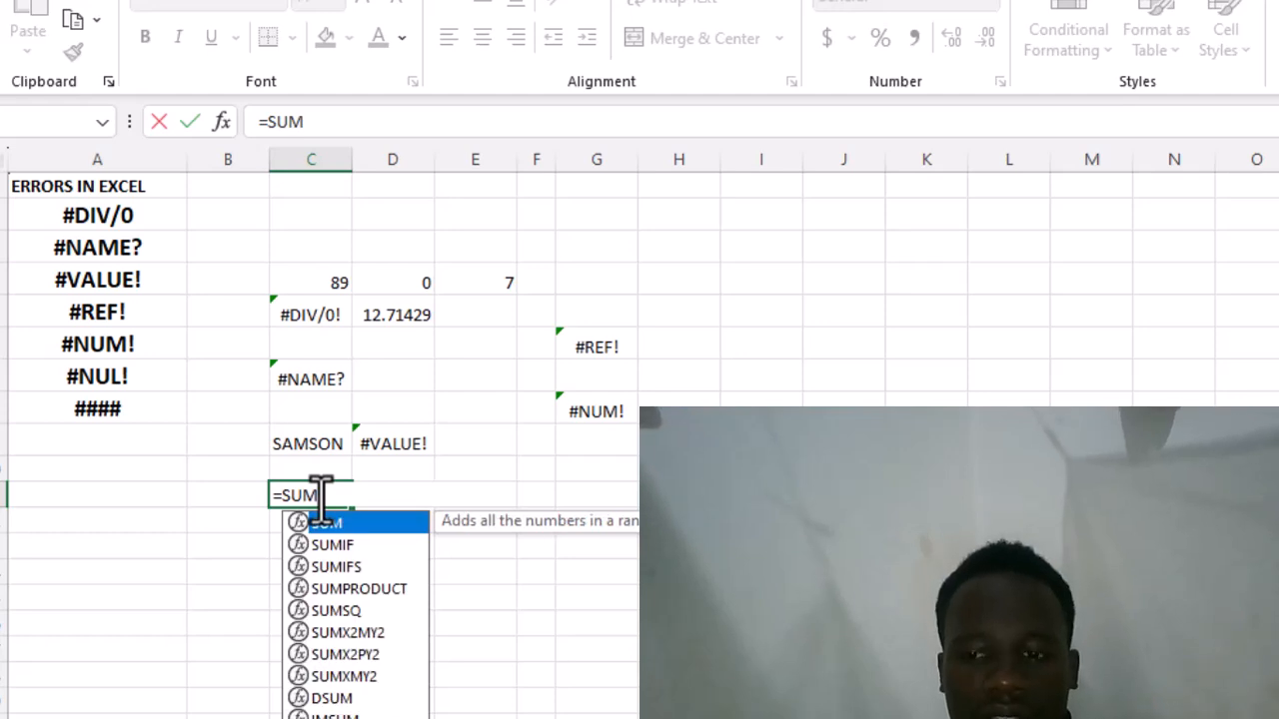
key(BackSpace)
key(BackSpace)
key(BackSpace)
- Begin an IF formula in cell C11 with the logical test C4>10
text(IF)
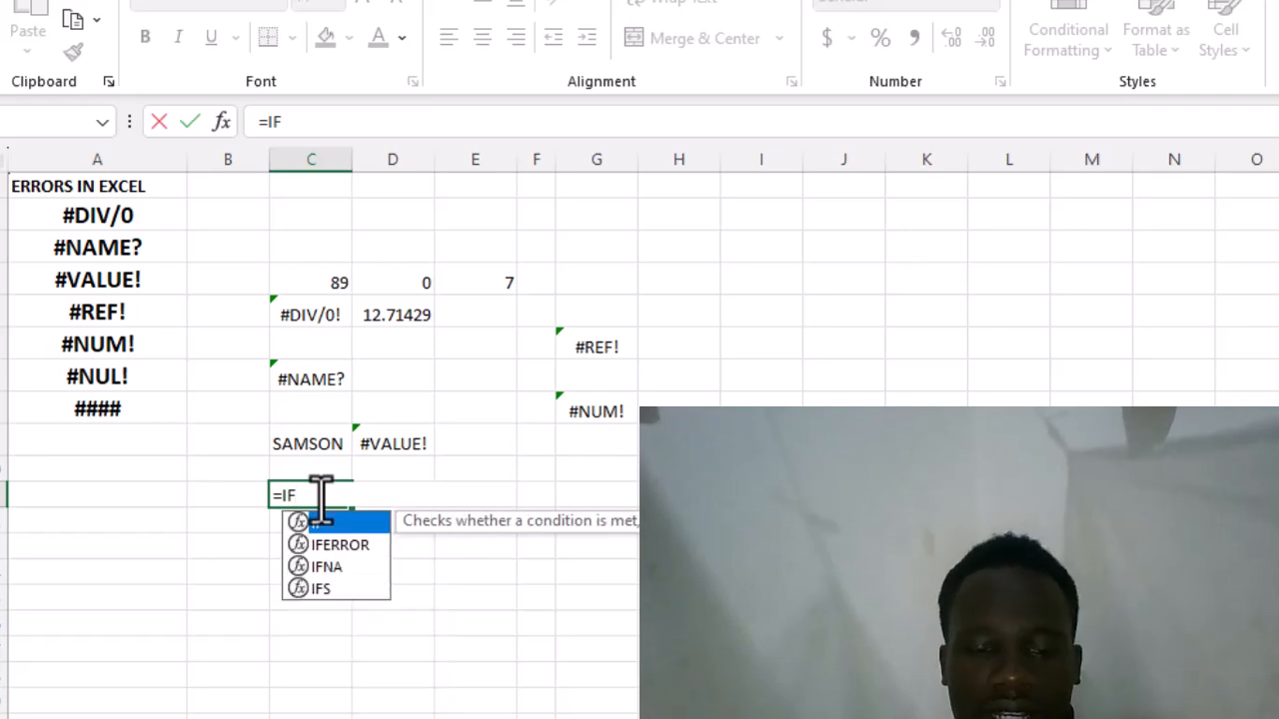
double_click(322, 523)
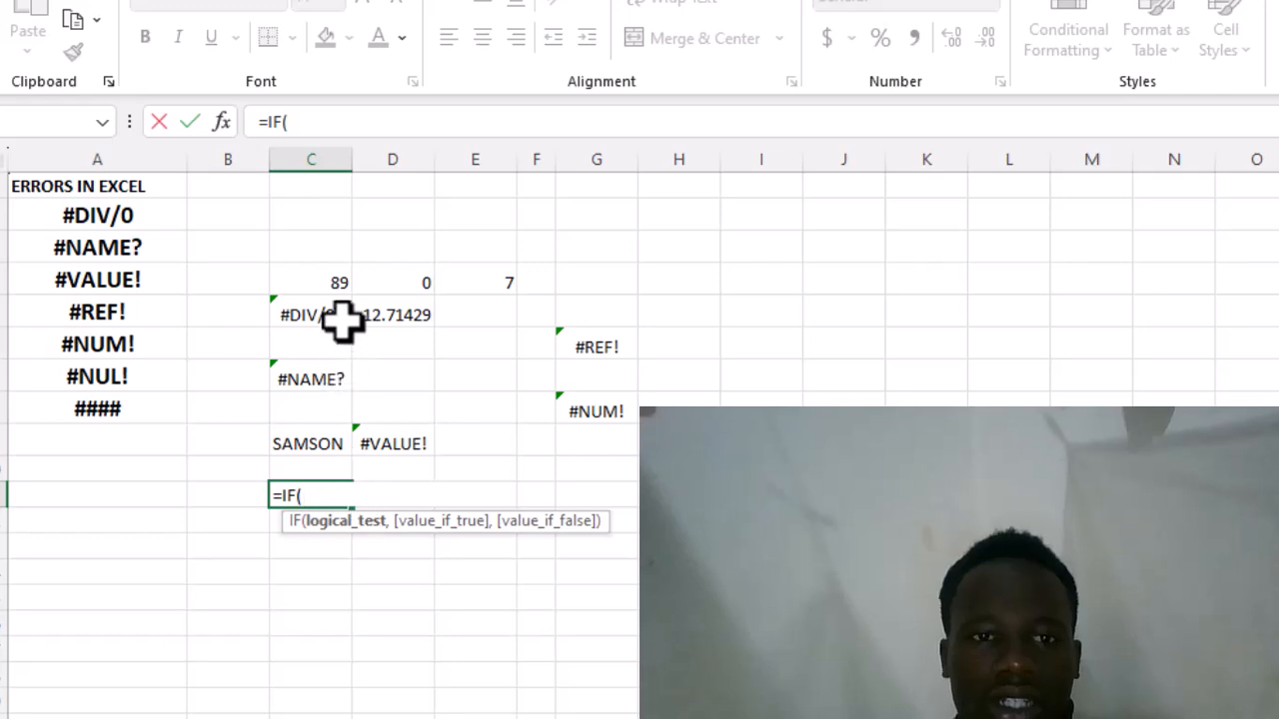
click(339, 285)
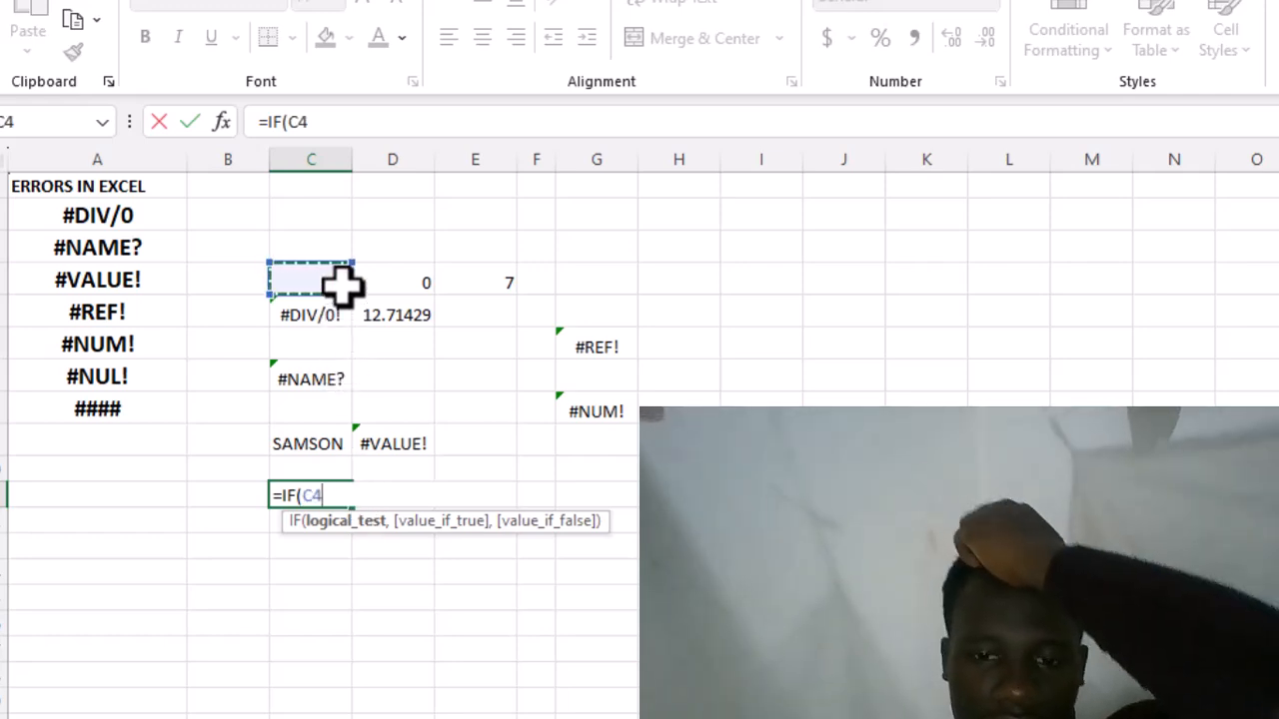
text(>)
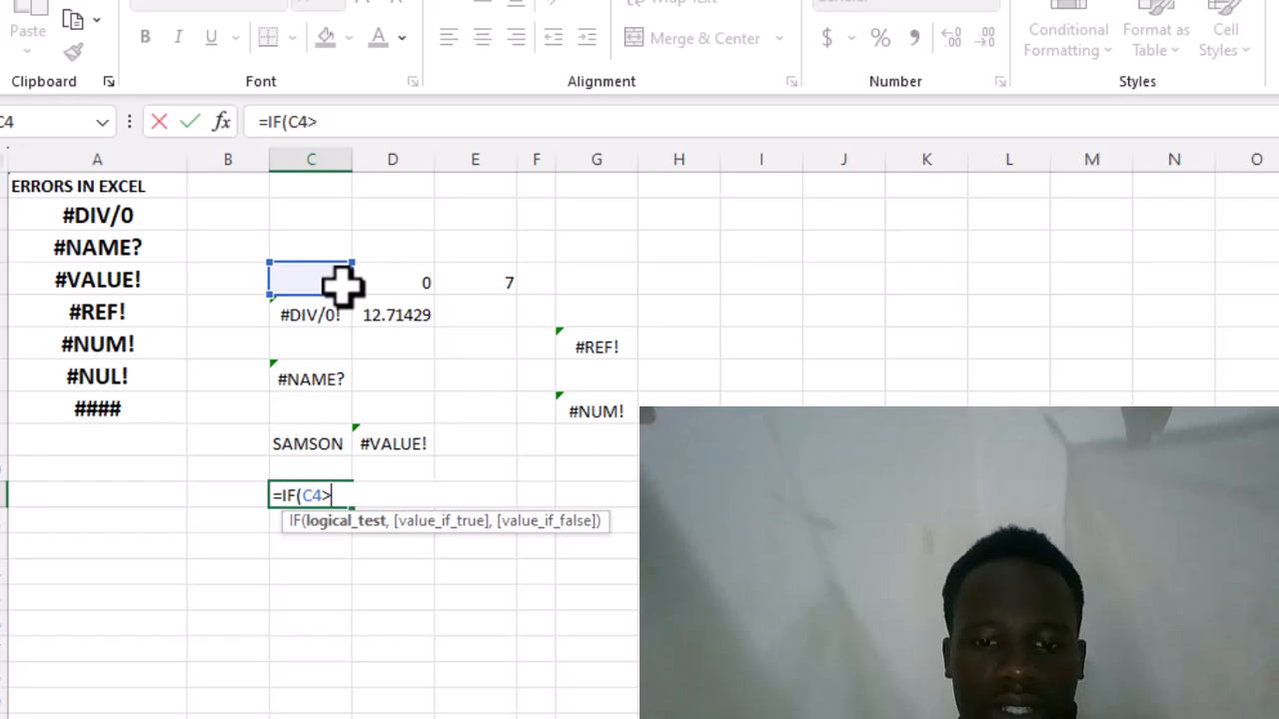
text(10.)
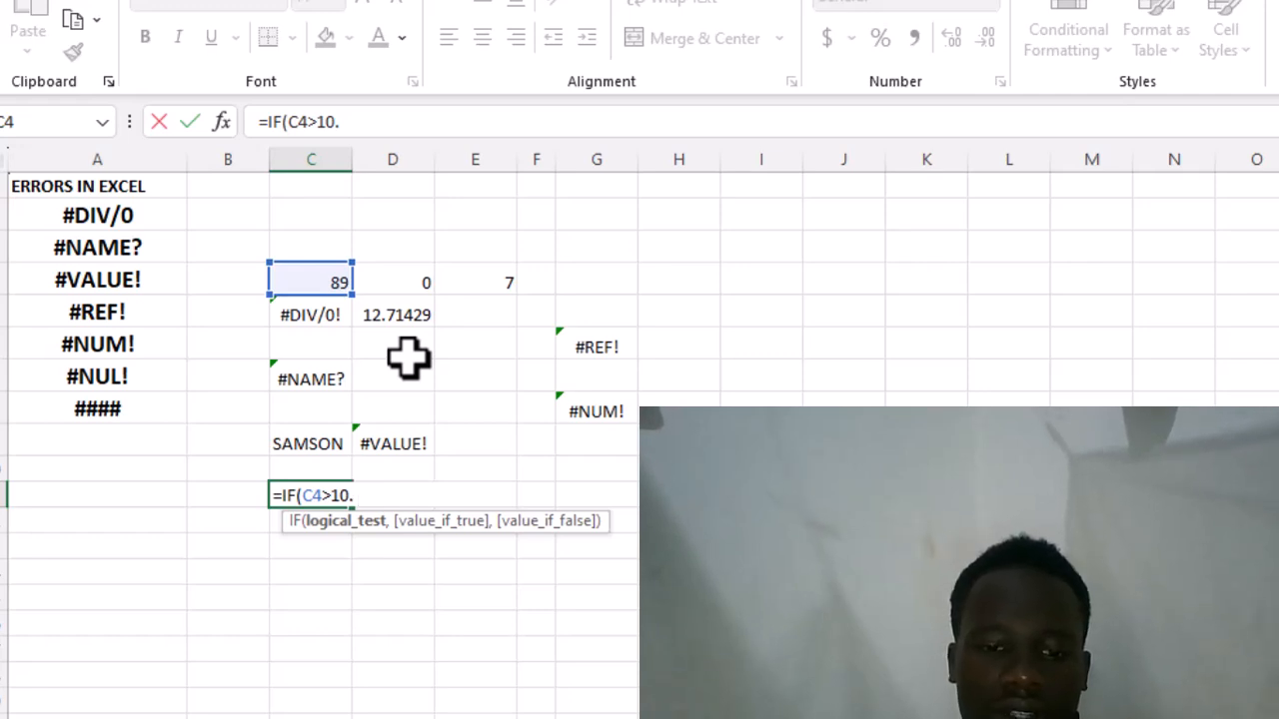
- Add 'TRUE' and 'FALSE' in single quotes as the IF results and try to commit =IF(C4>10. 'TRUE','FALSE') in cell C11
text(T)
key(BackSpace)
key(BackSpace)
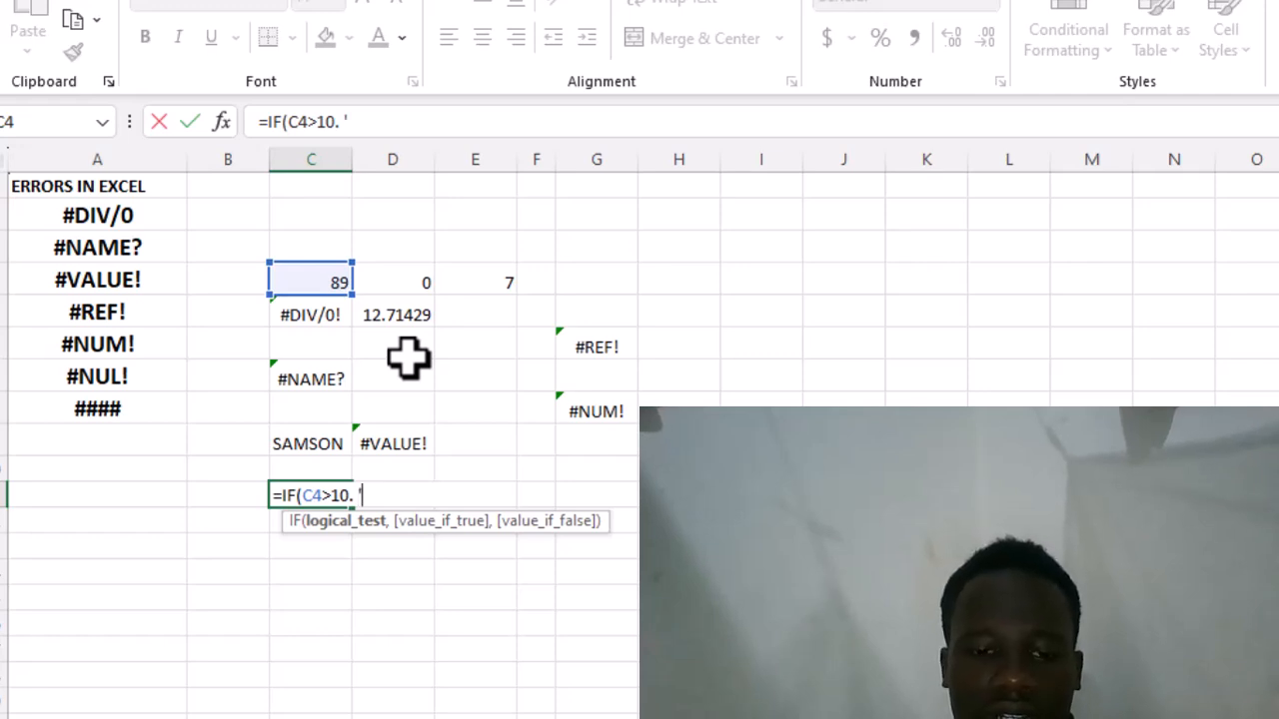
text('TRUE)
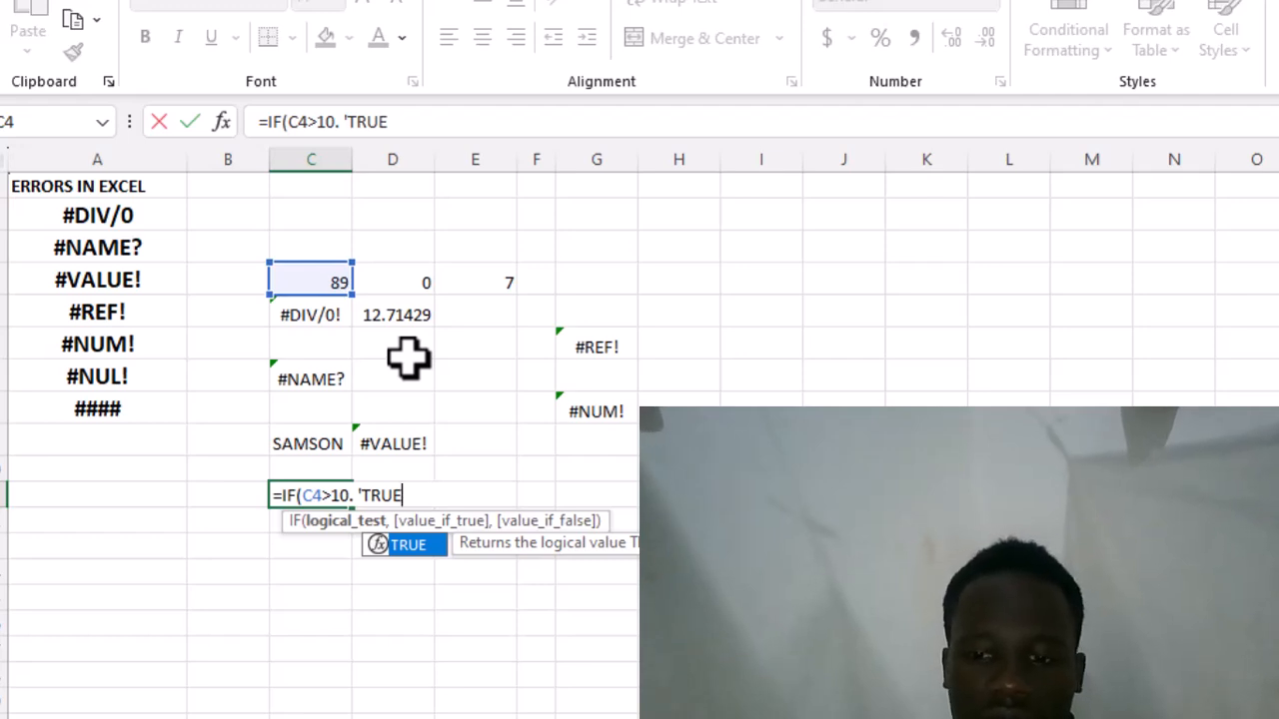
text(')
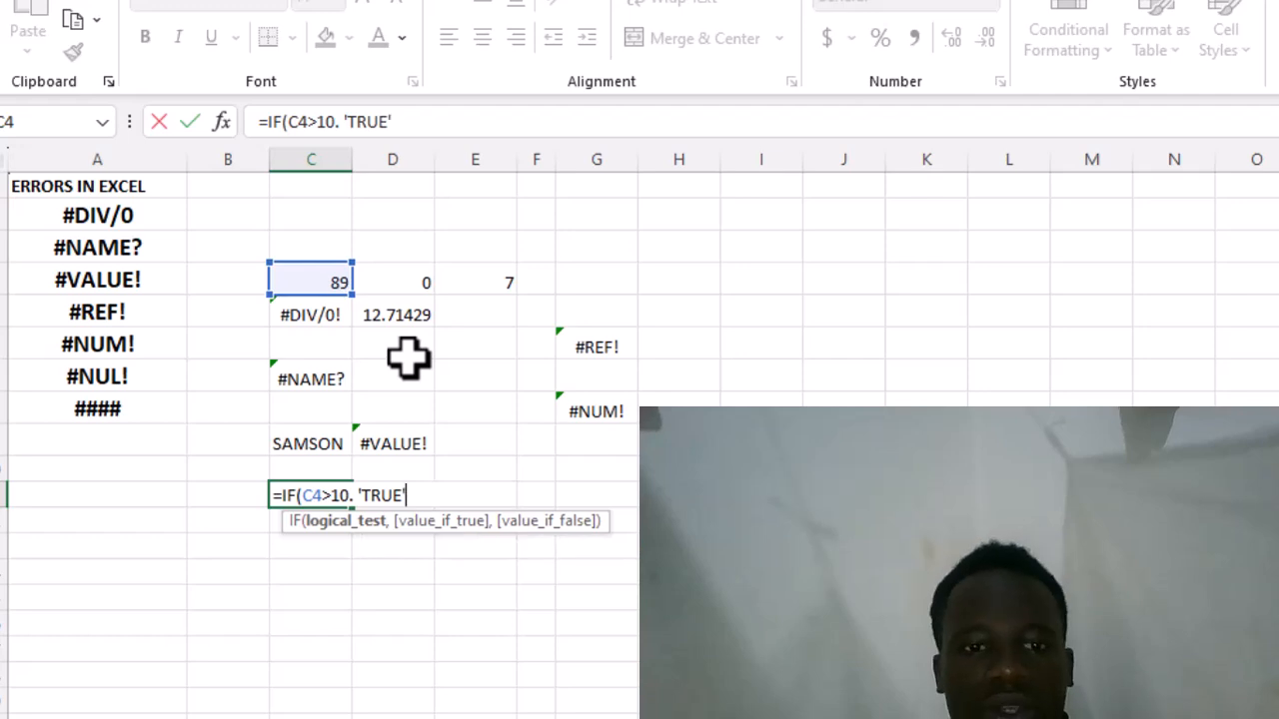
text(,)
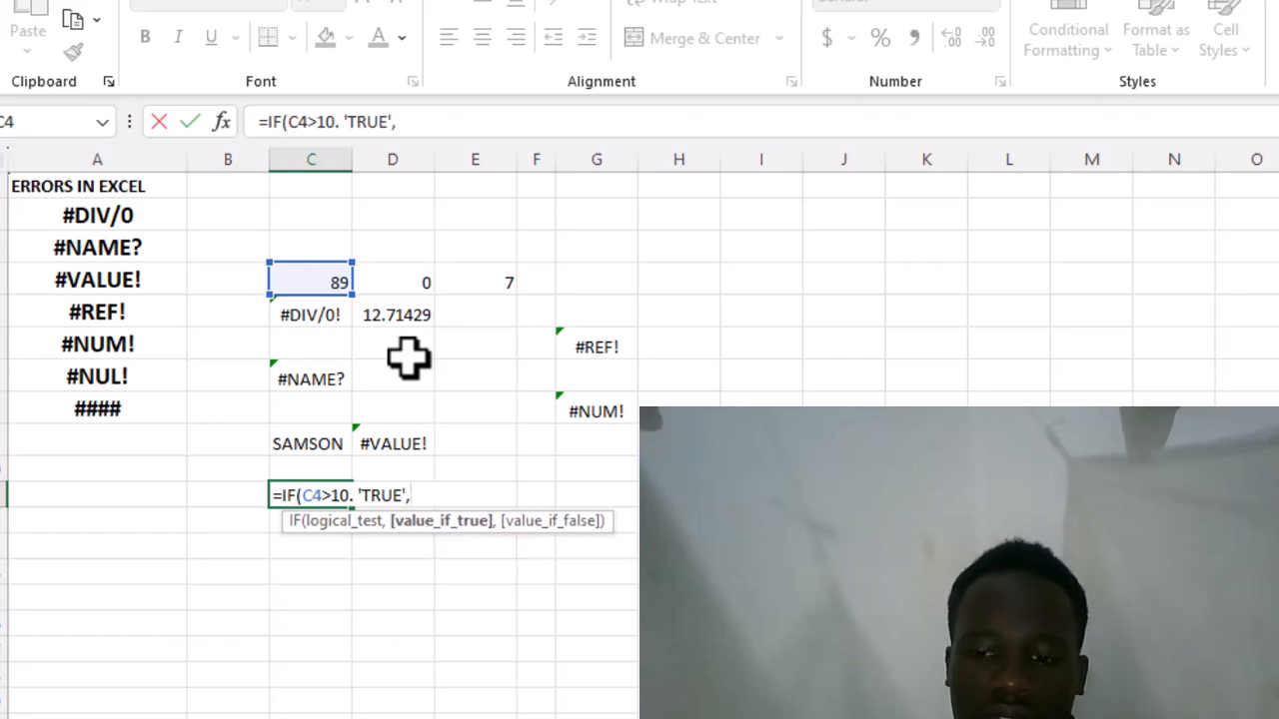
text('FA)
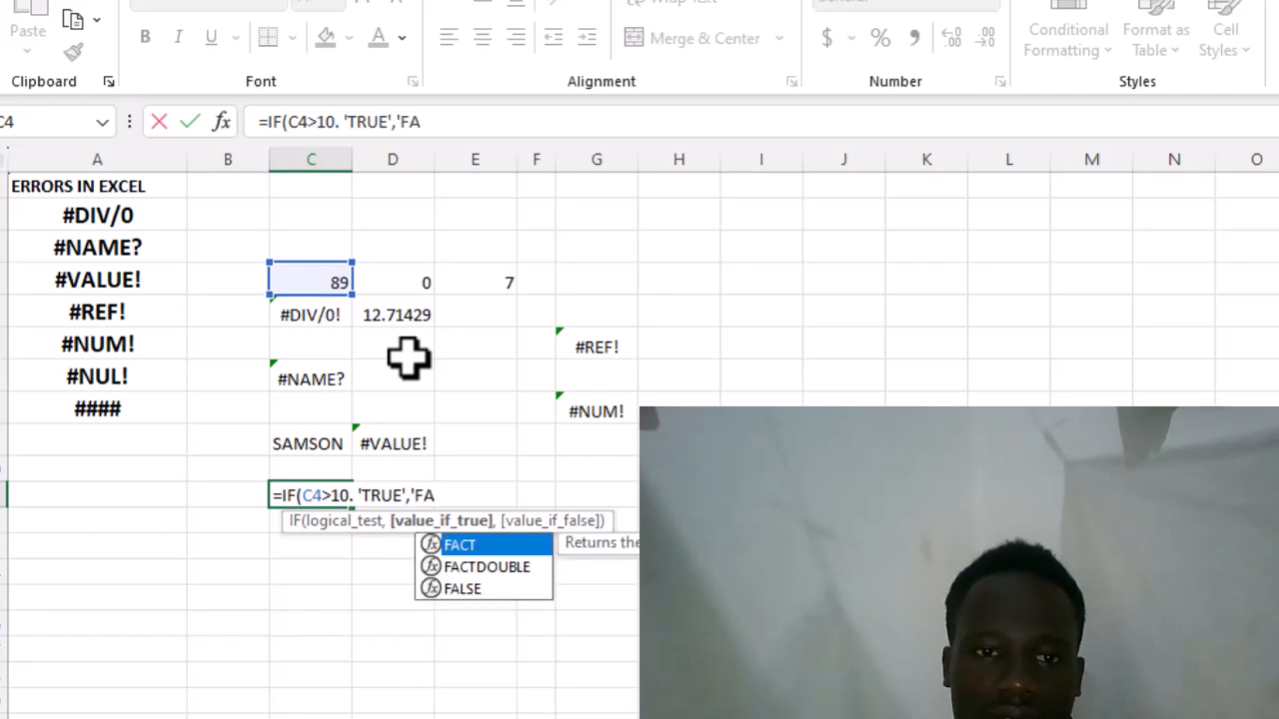
text(LSE)
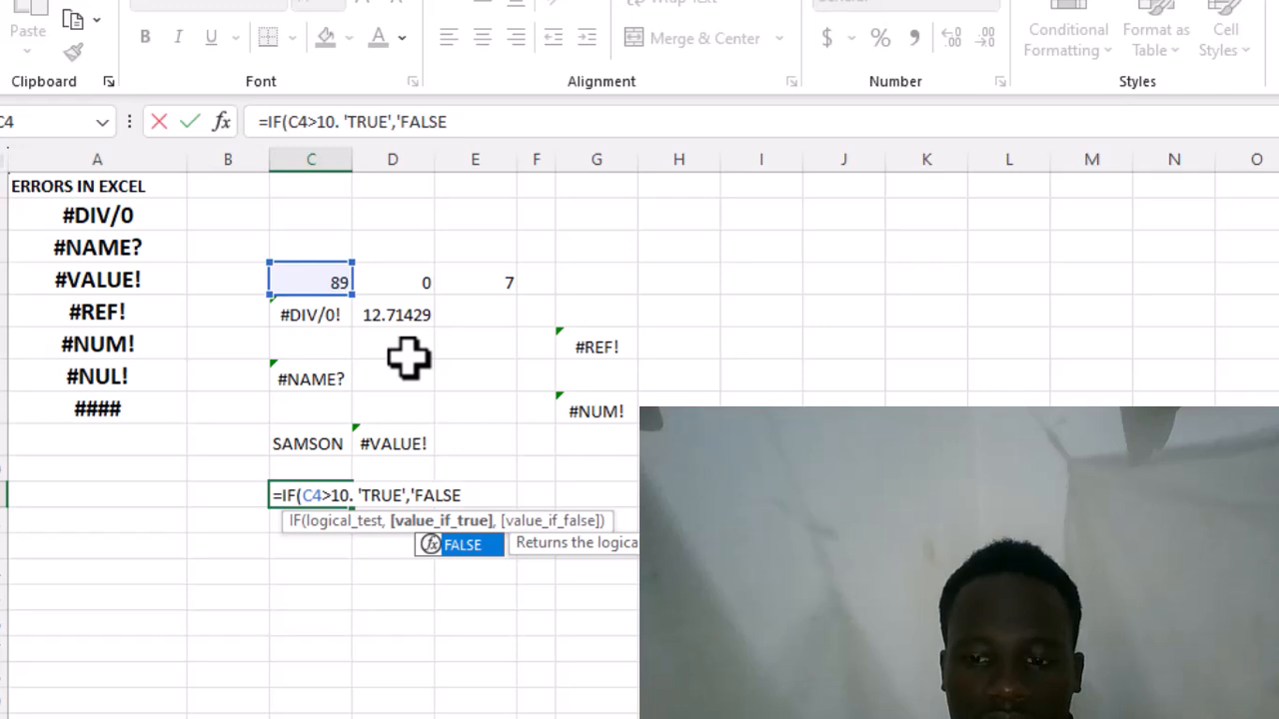
text(')
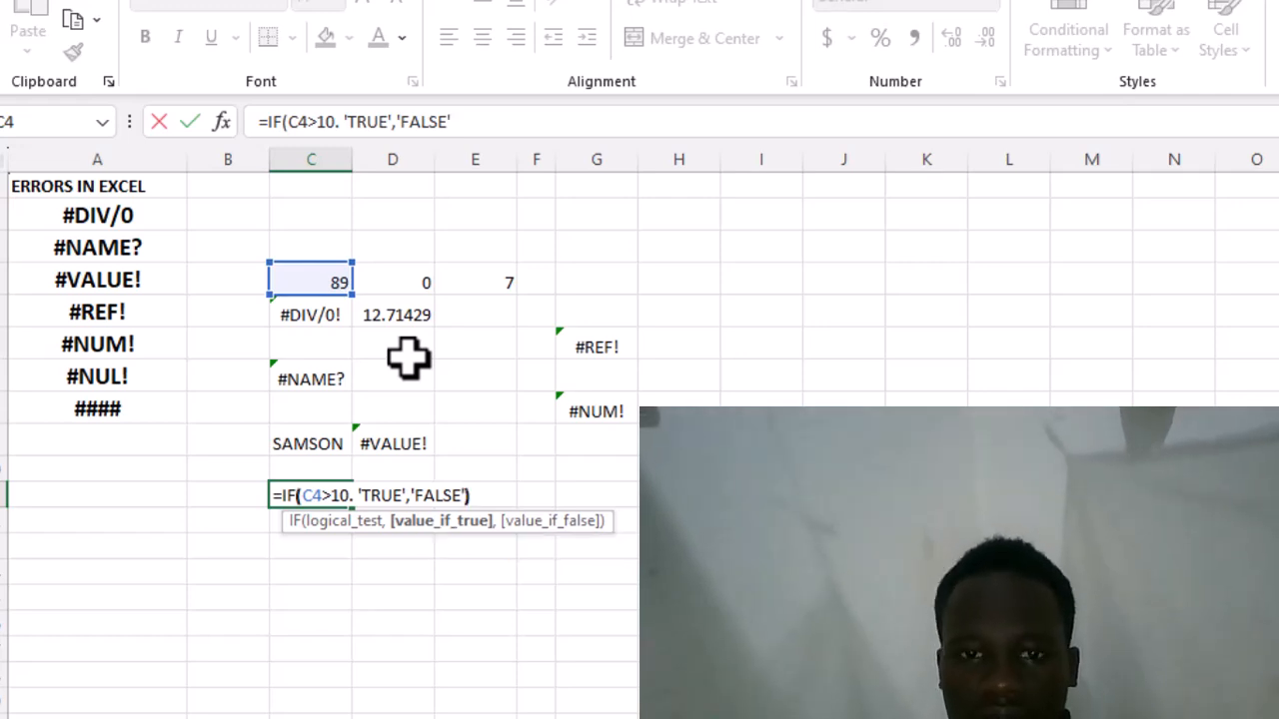
text())
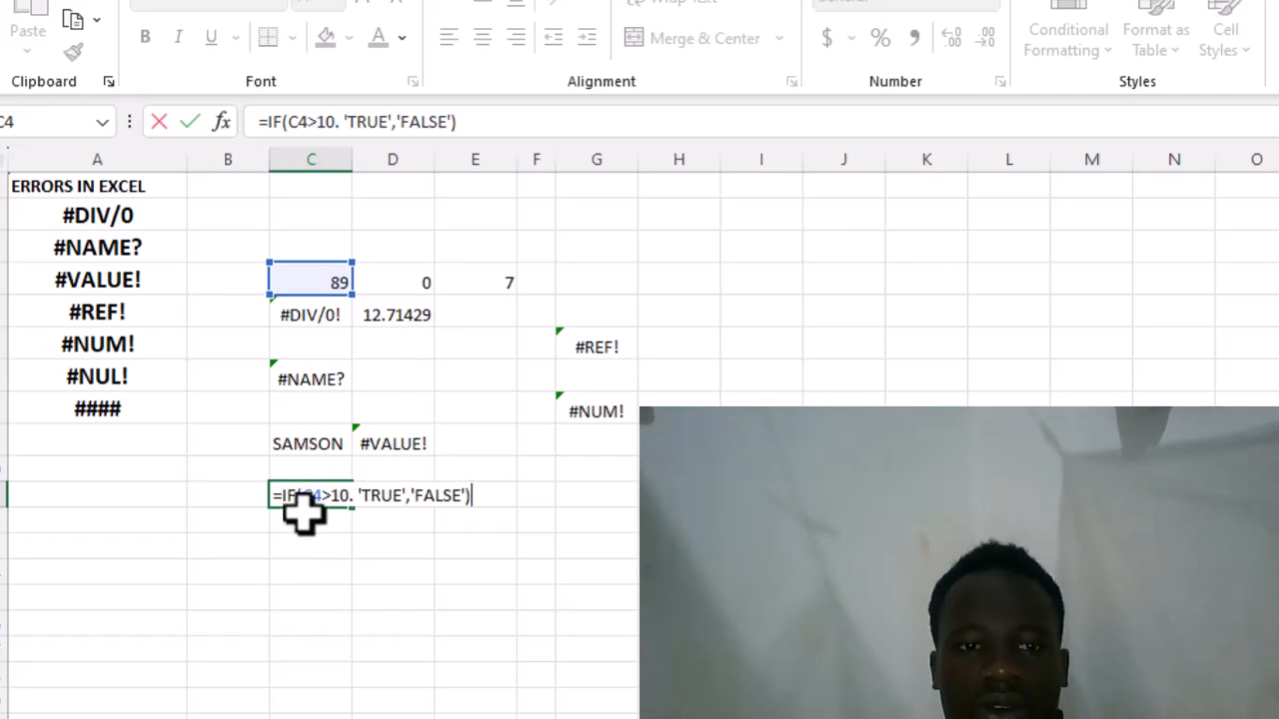
key(Return)
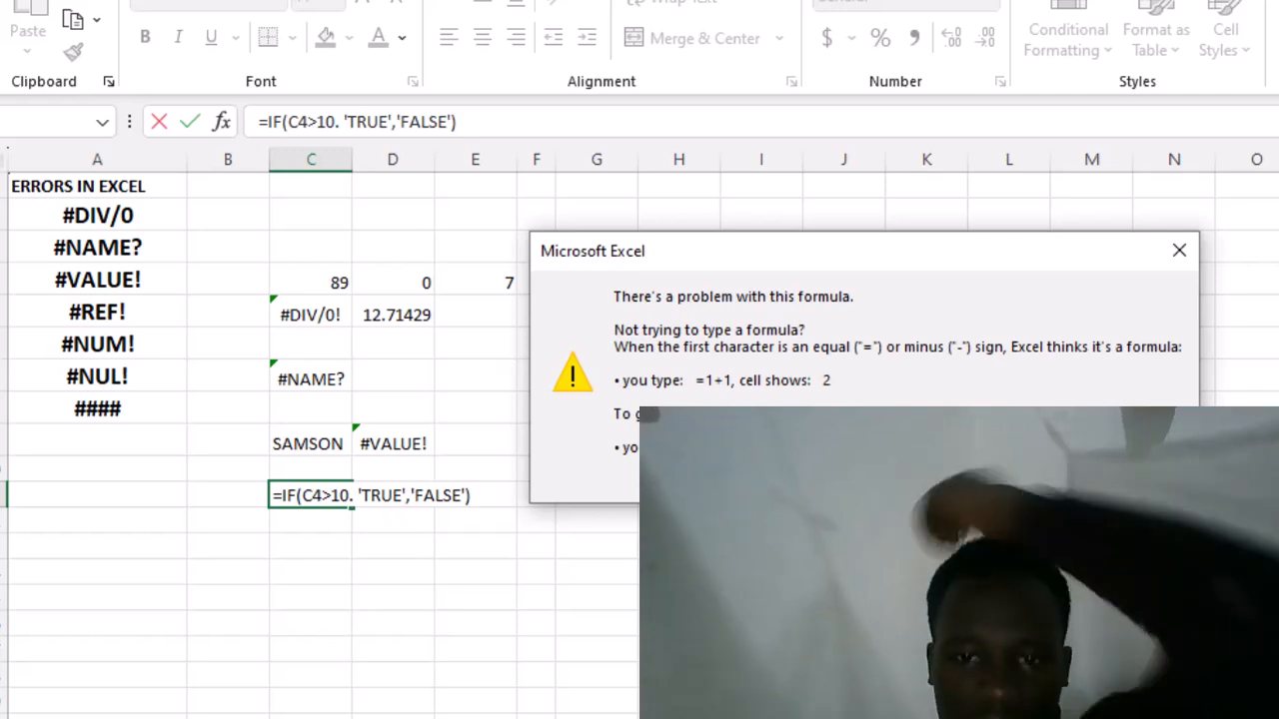
key(Return)
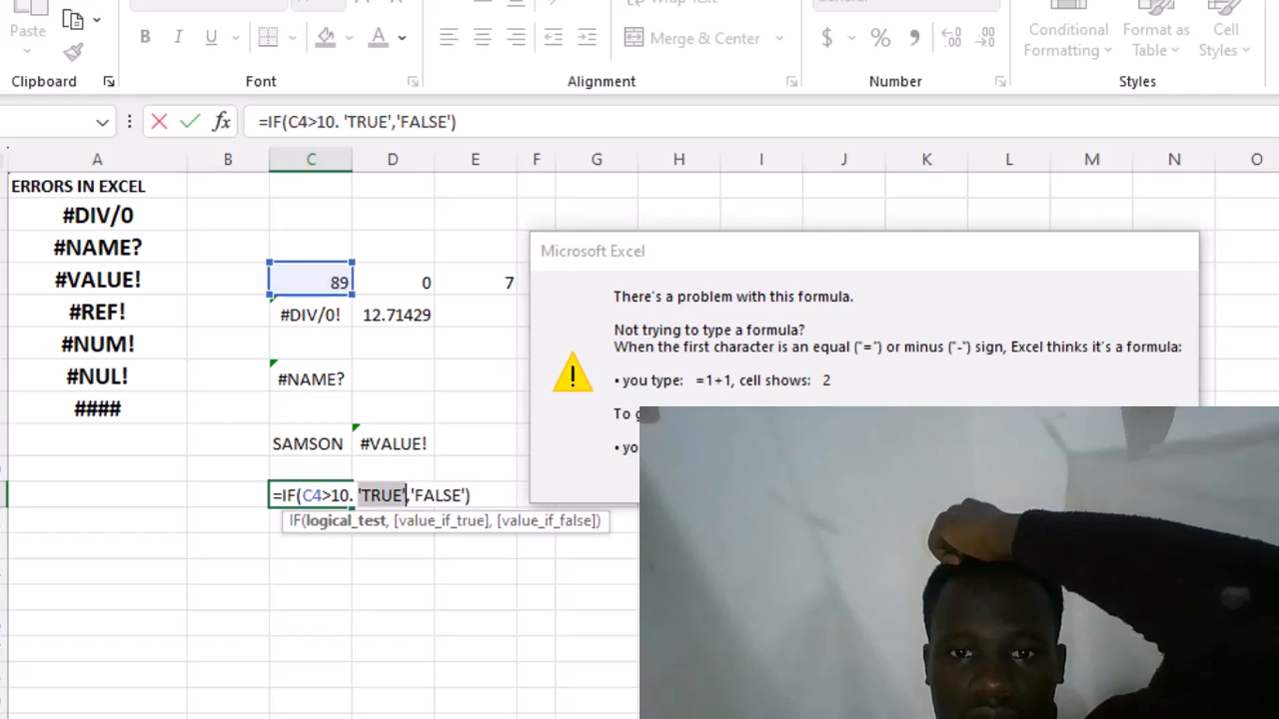
- Delete the whole unfinished IF formula from cell C11, including its equals sign
click(470, 496)
key(BackSpace)
key(BackSpace)
key(BackSpace)
key(BackSpace)
key(BackSpace)
key(BackSpace)
key(BackSpace)
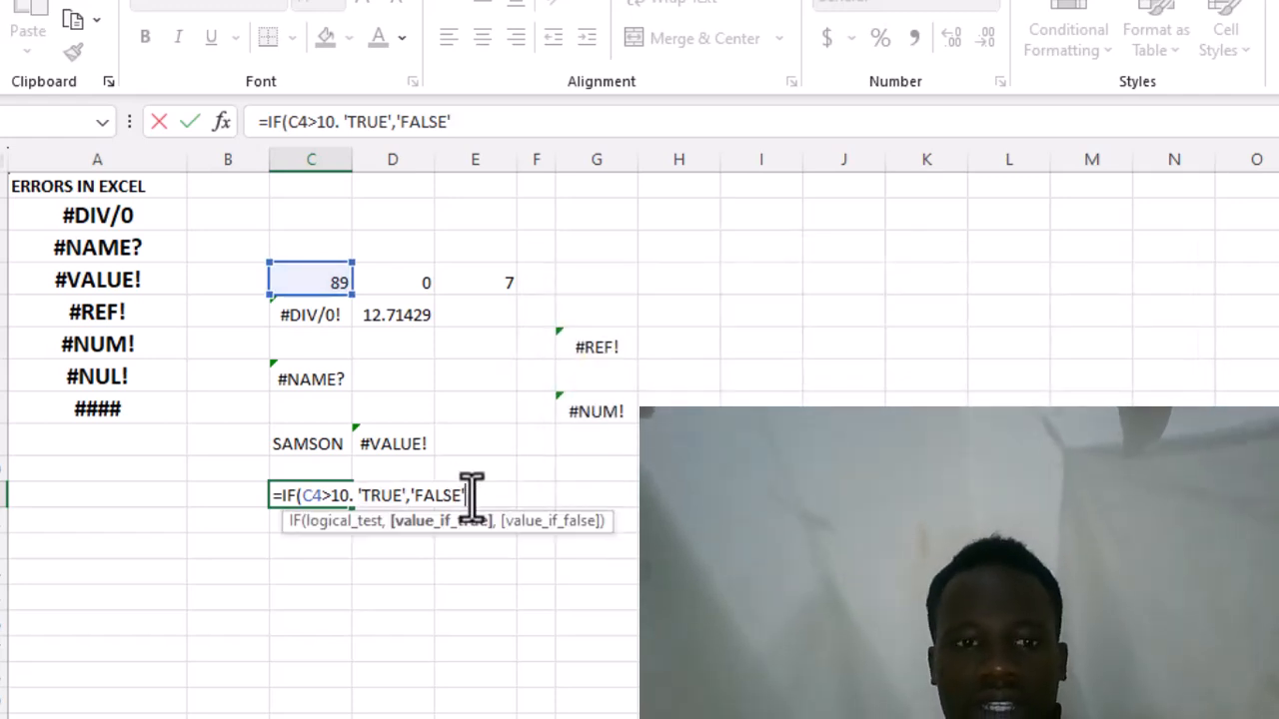
key(BackSpace)
key(BackSpace)
key(BackSpace)
key(BackSpace)
key(BackSpace)
key(BackSpace)
key(BackSpace)
key(BackSpace)
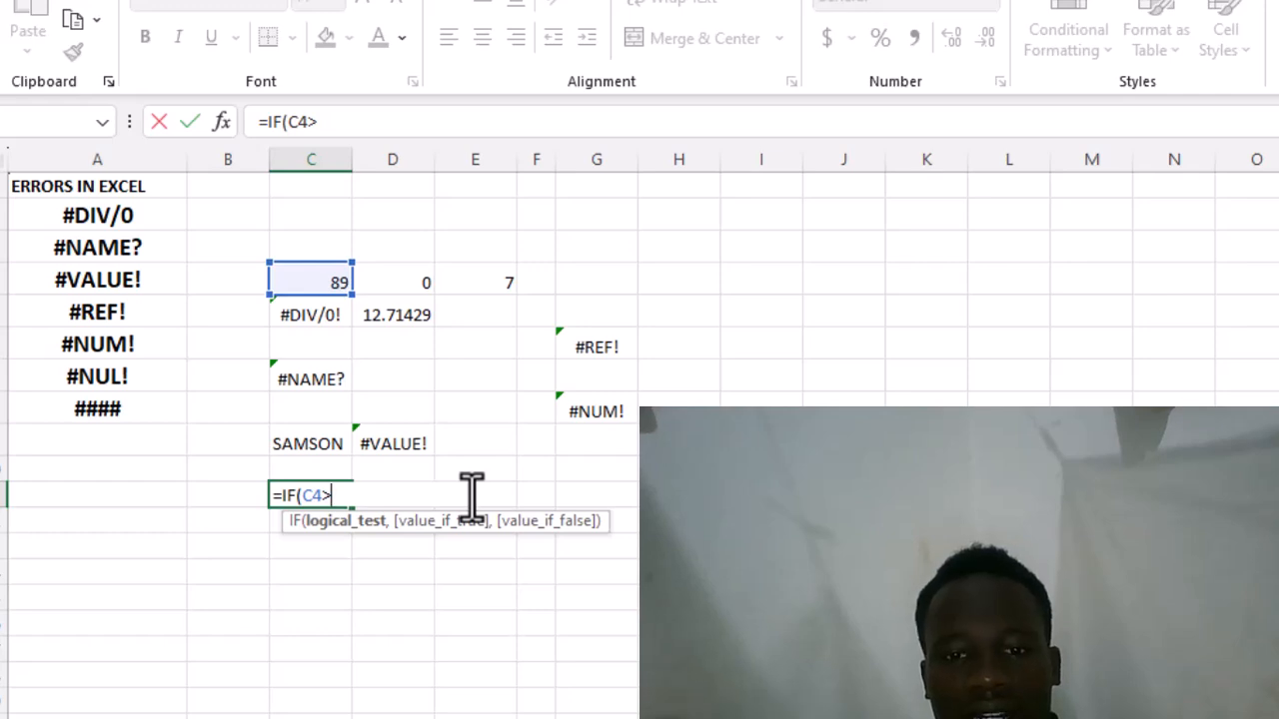
click(170, 412)
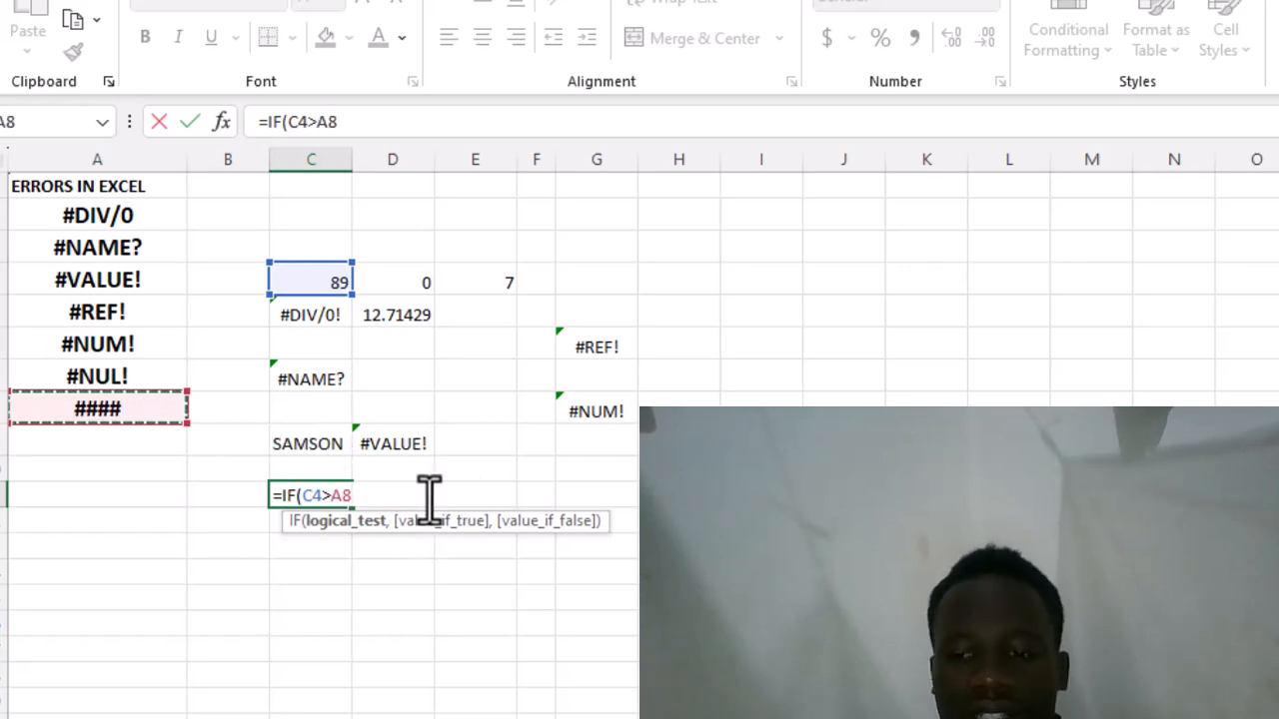
key(BackSpace)
key(BackSpace)
key(BackSpace)
key(BackSpace)
key(BackSpace)
key(BackSpace)
key(BackSpace)
key(BackSpace)
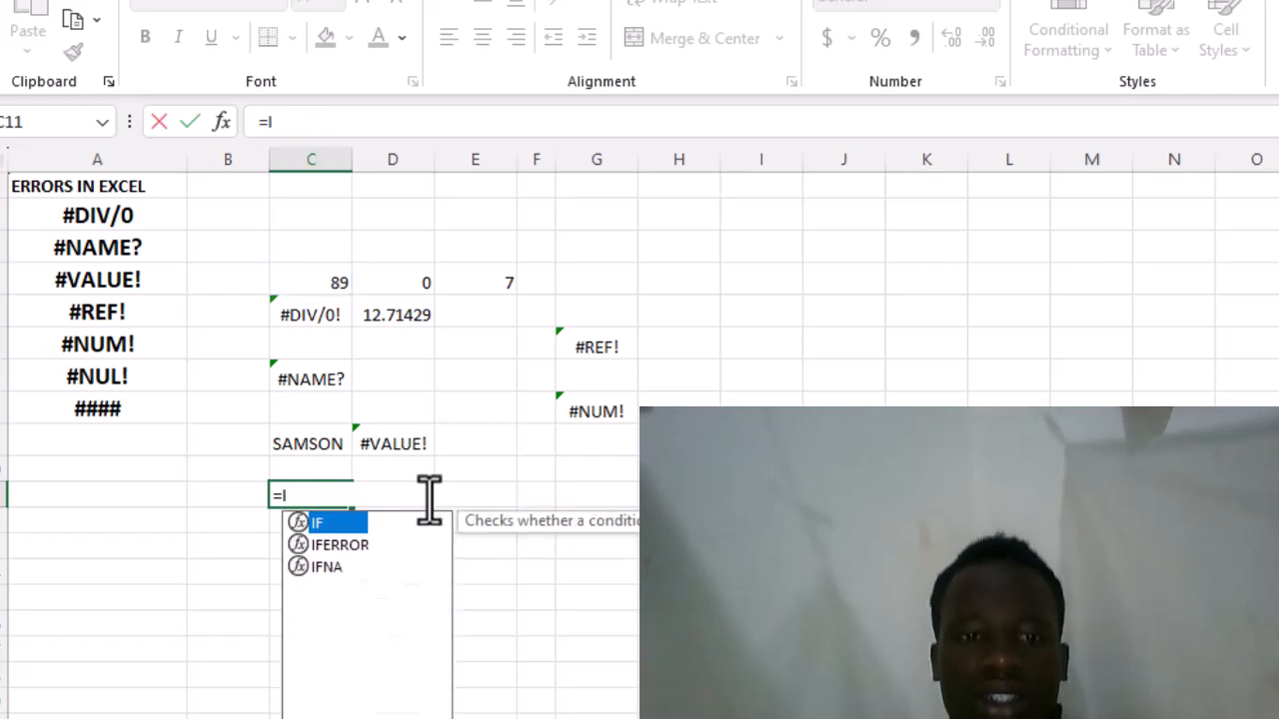
key(BackSpace)
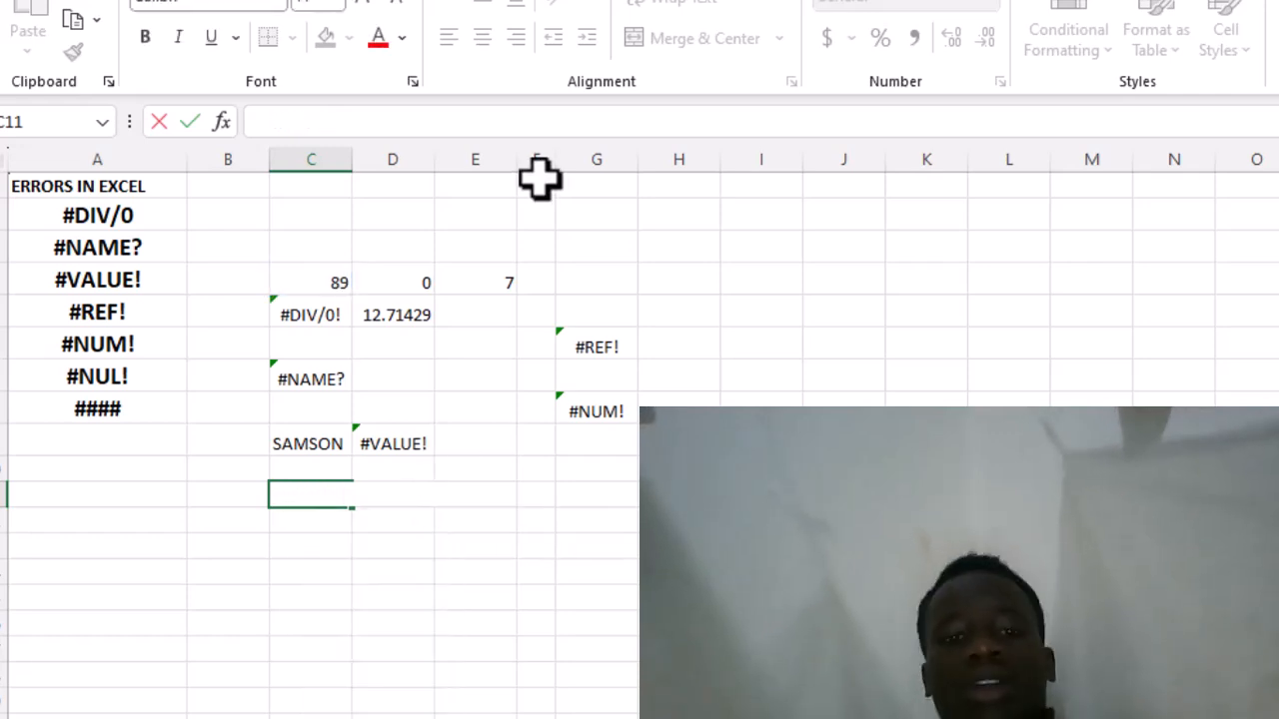
click(700, 218)
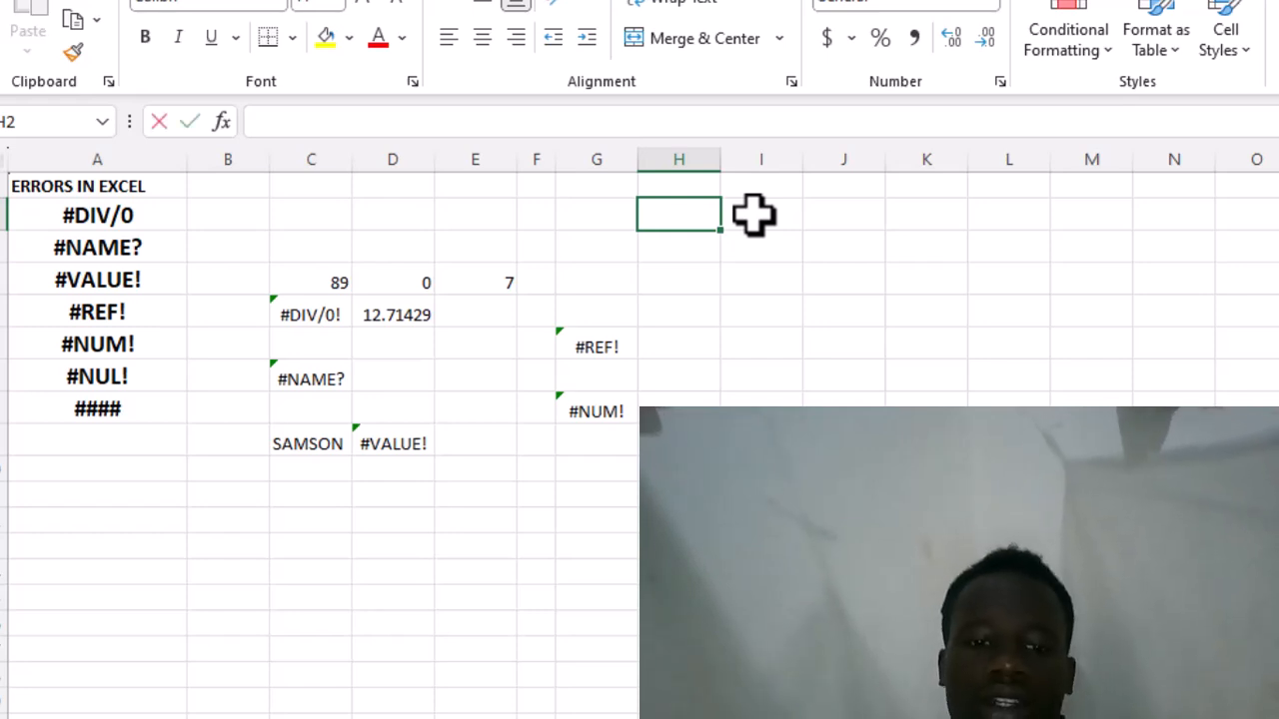
text(64553636737383838)
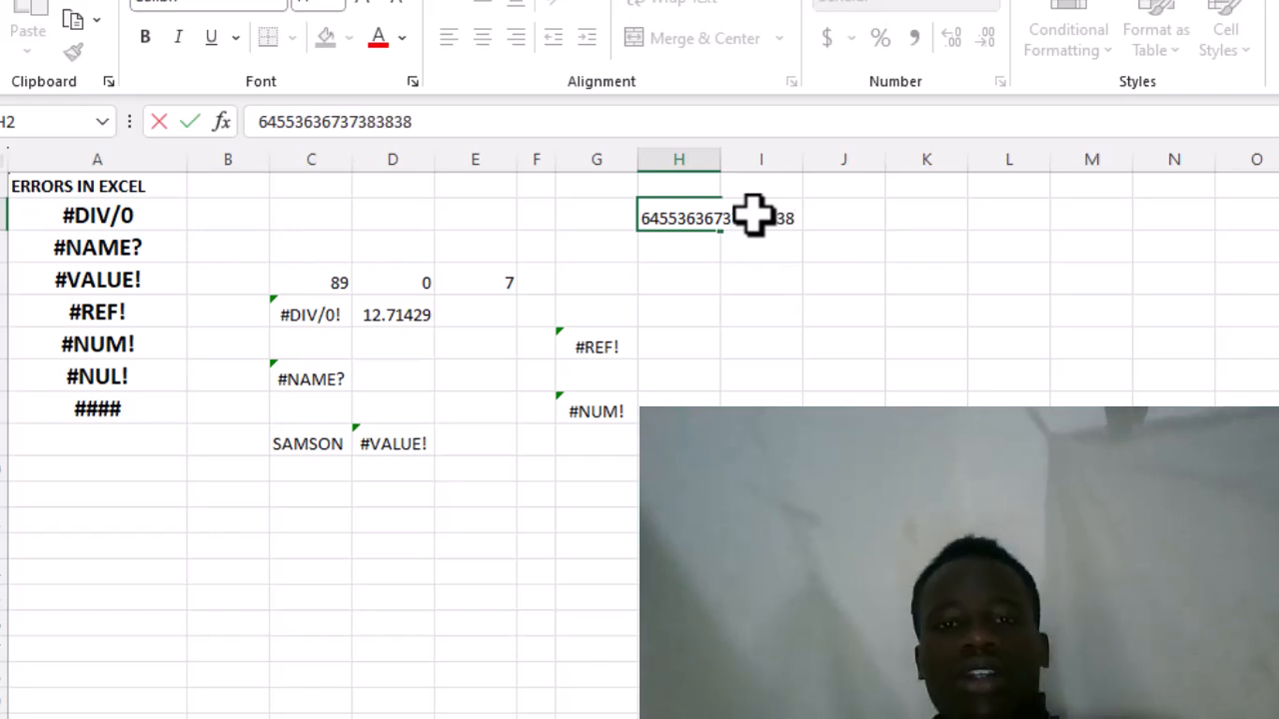
click(690, 251)
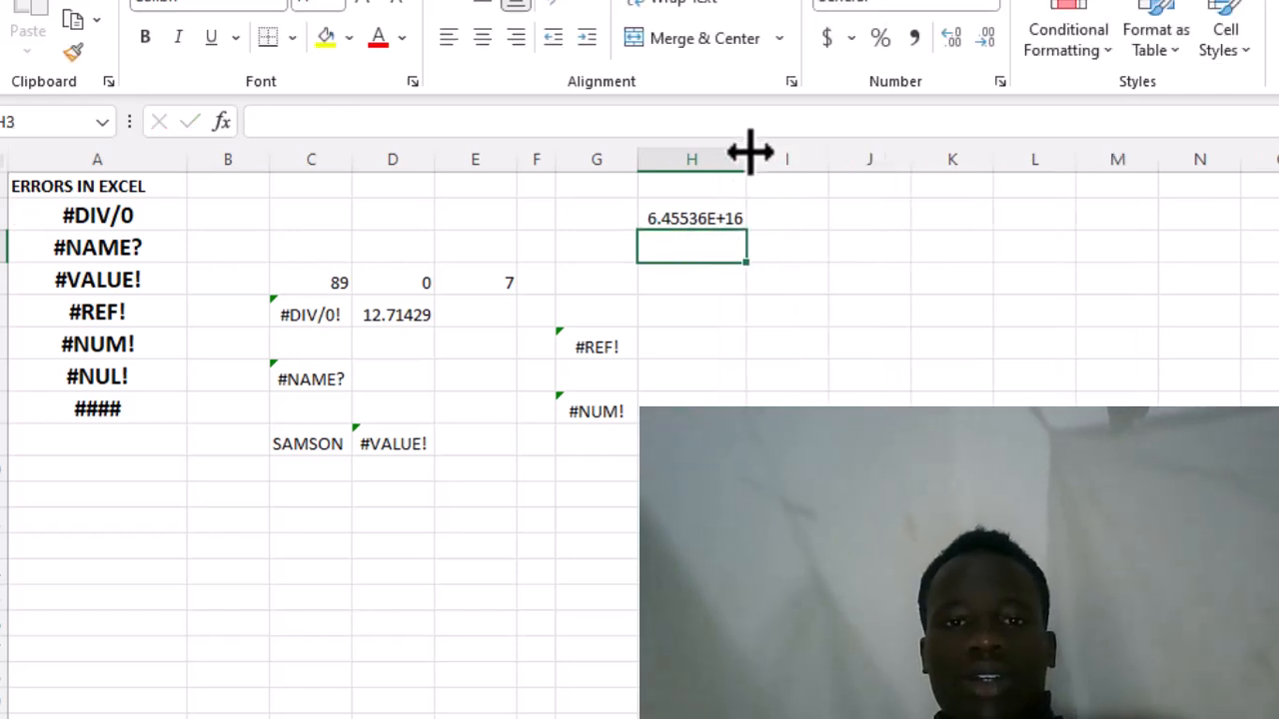
- Narrow column H until the number in H2 no longer fits, and widen it again to well beyond the number's width
drag(747, 152, 680, 157)
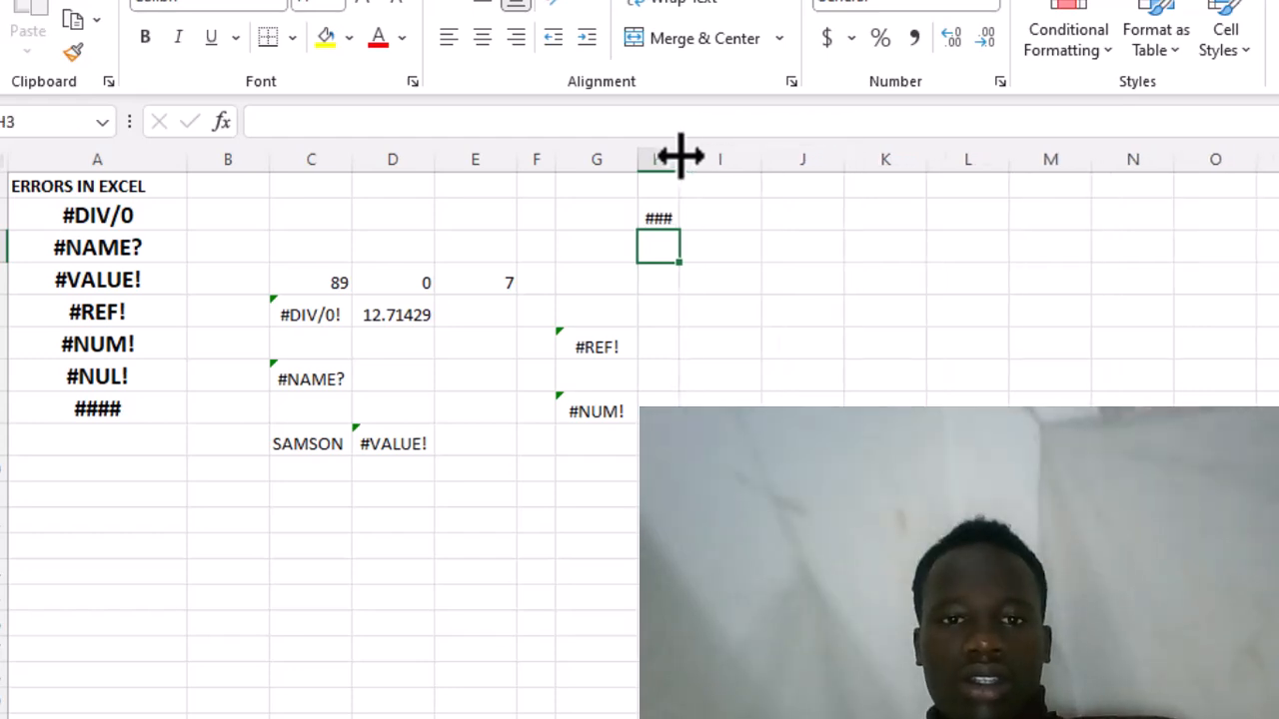
click(650, 220)
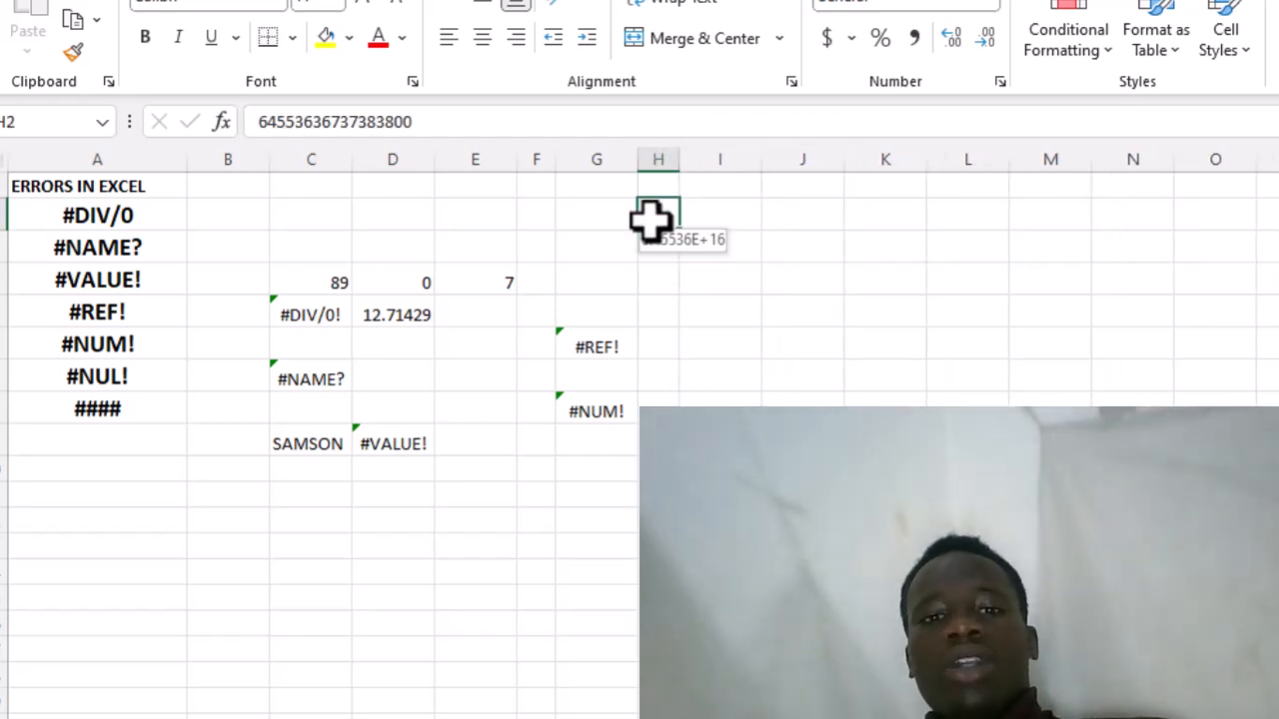
drag(678, 160, 745, 160)
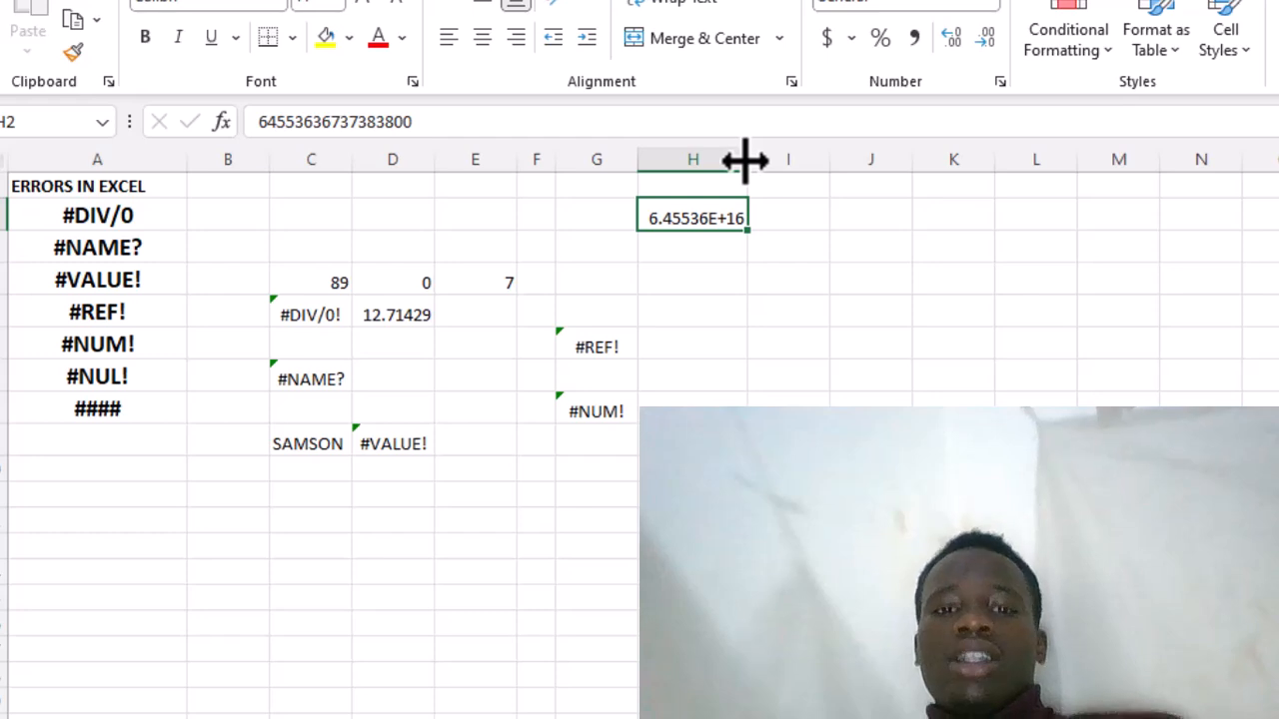
drag(746, 161, 821, 173)
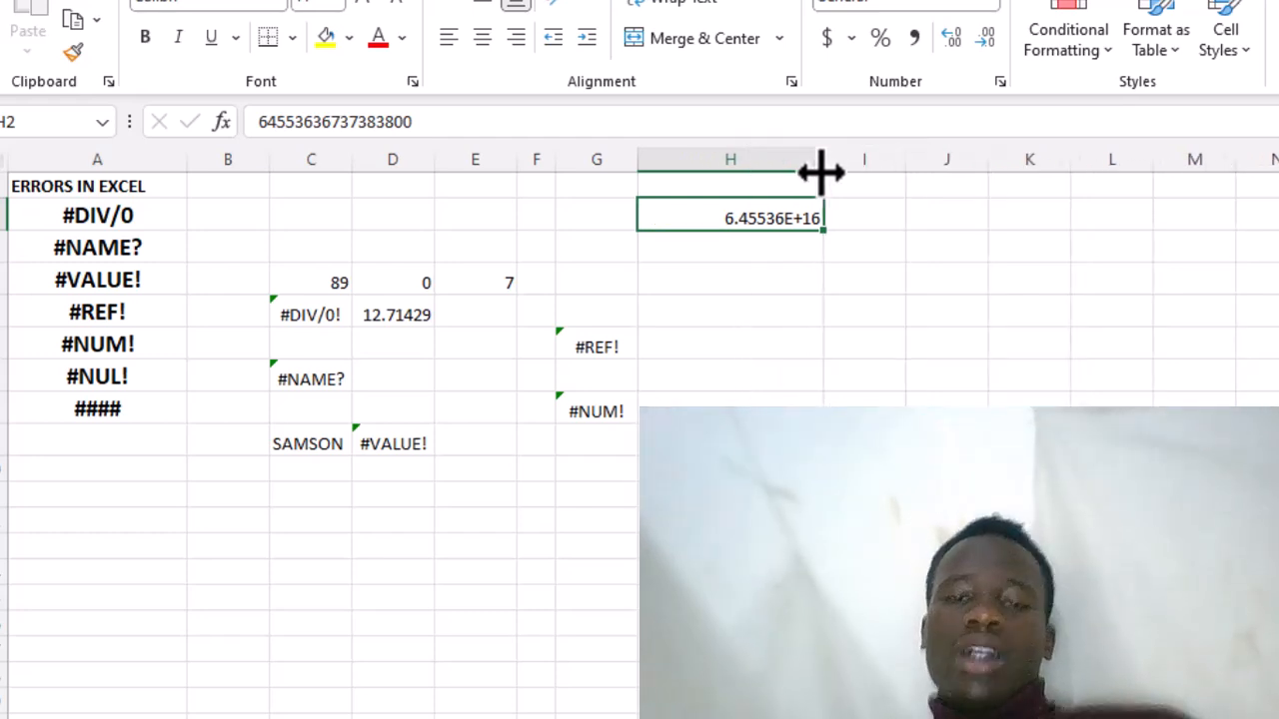